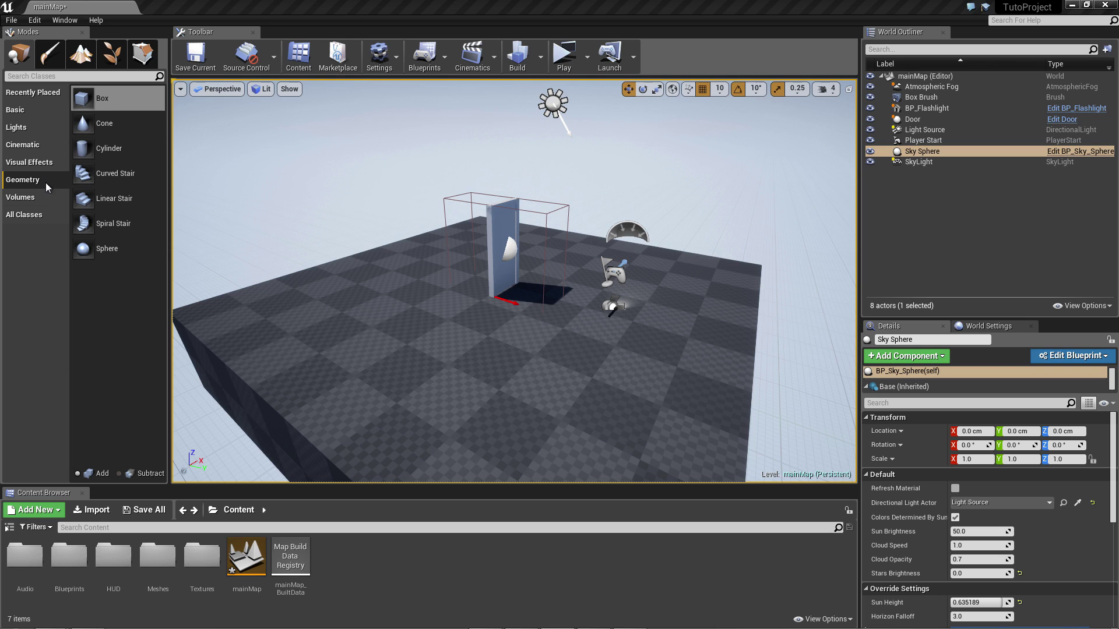
Select the floor Box Brush and set its Brush Settings height (Z) to 100
scroll(442, 244, up, 2)
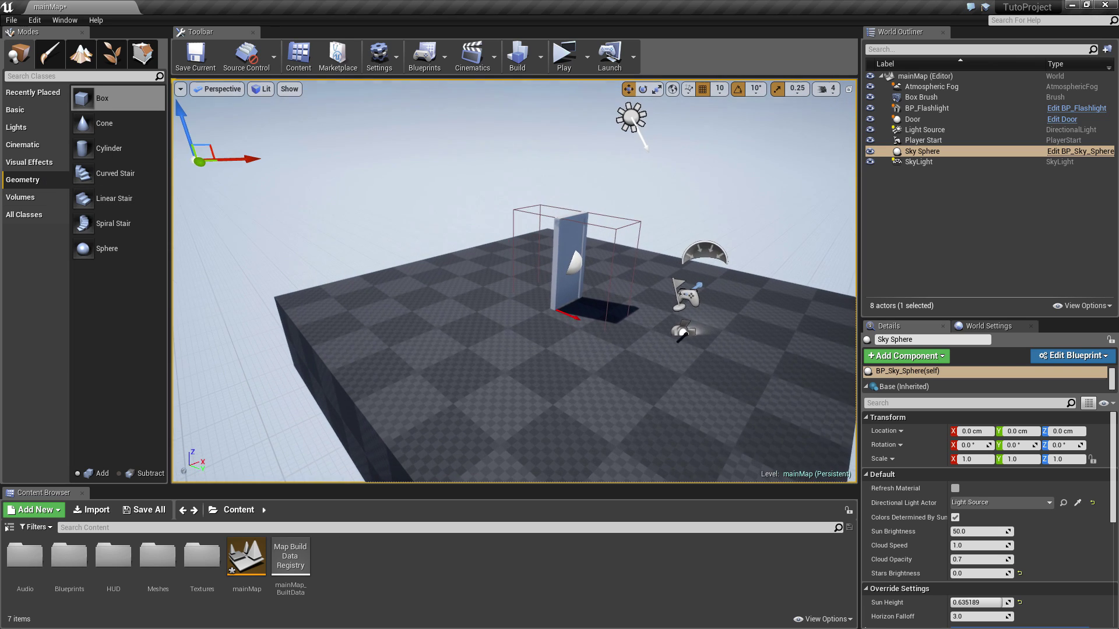
scroll(452, 251, up, 2)
scroll(465, 261, up, 2)
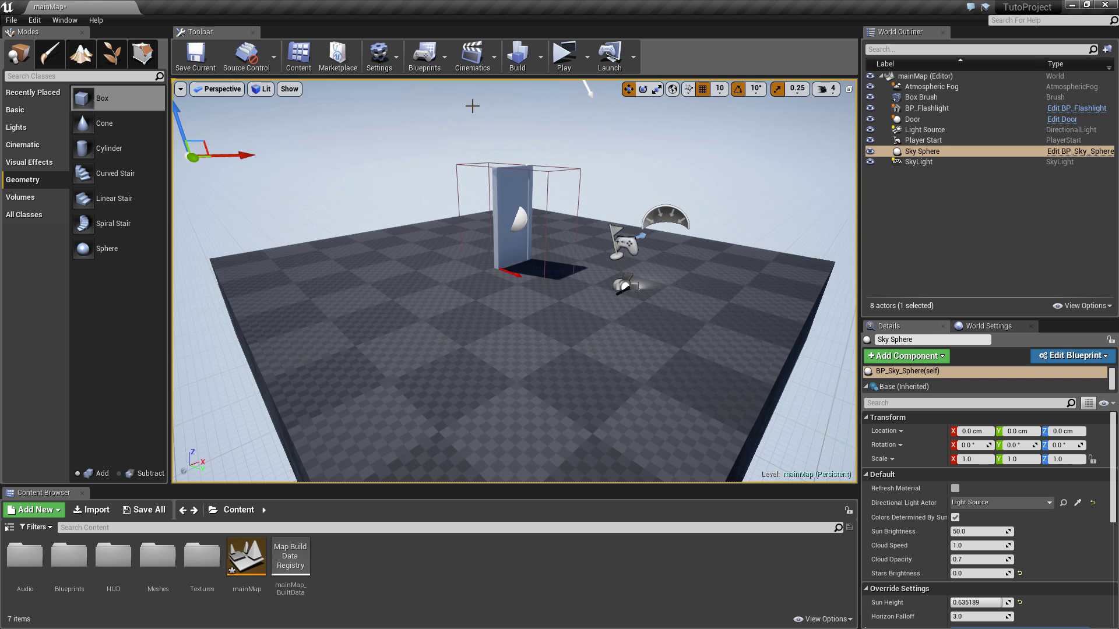
scroll(472, 106, down, 3)
scroll(473, 104, down, 2)
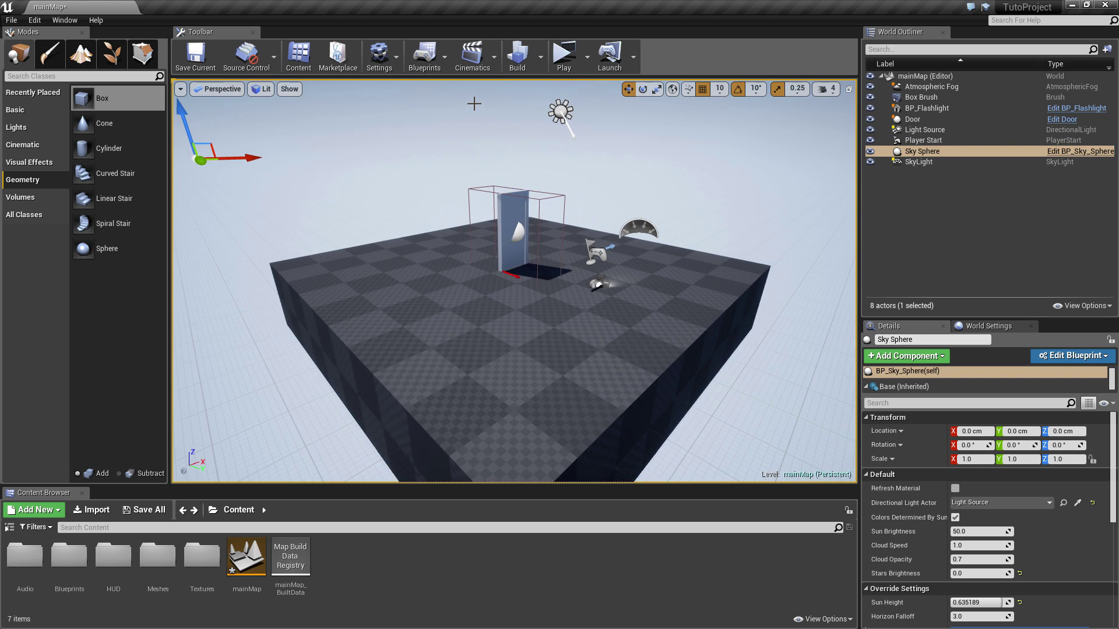
scroll(494, 186, up, 2)
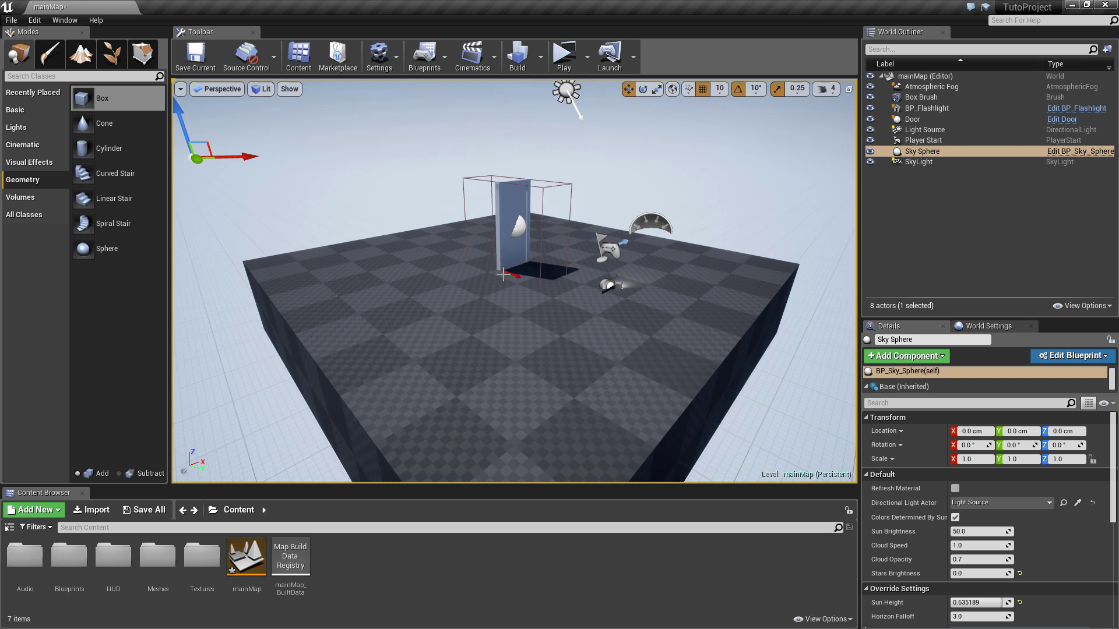
double_click(921, 97)
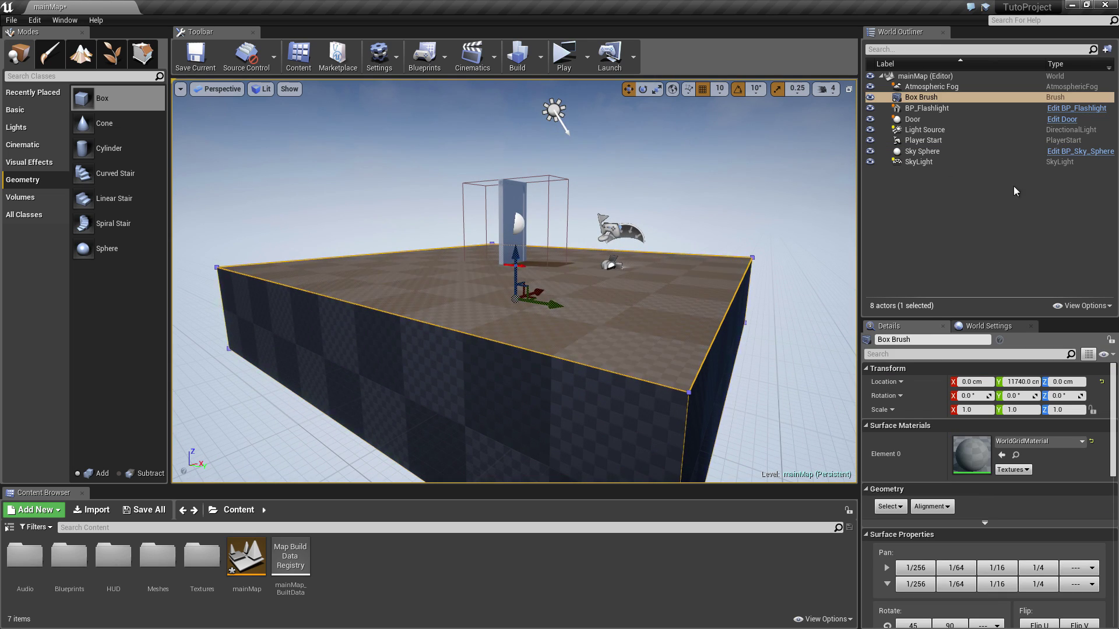
click(1015, 191)
click(927, 97)
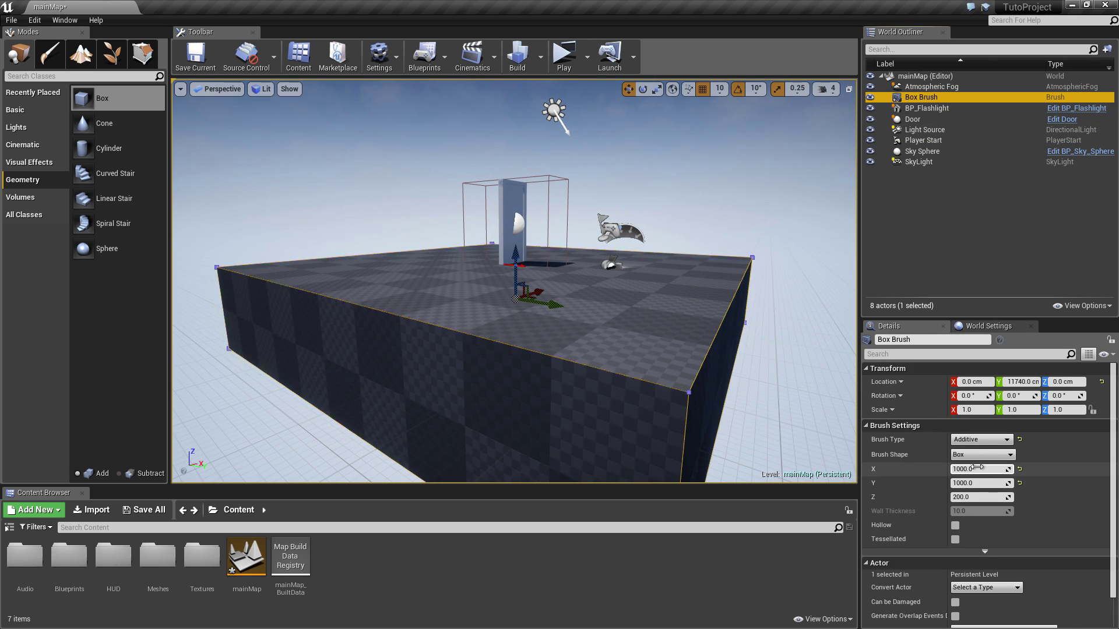
click(980, 498)
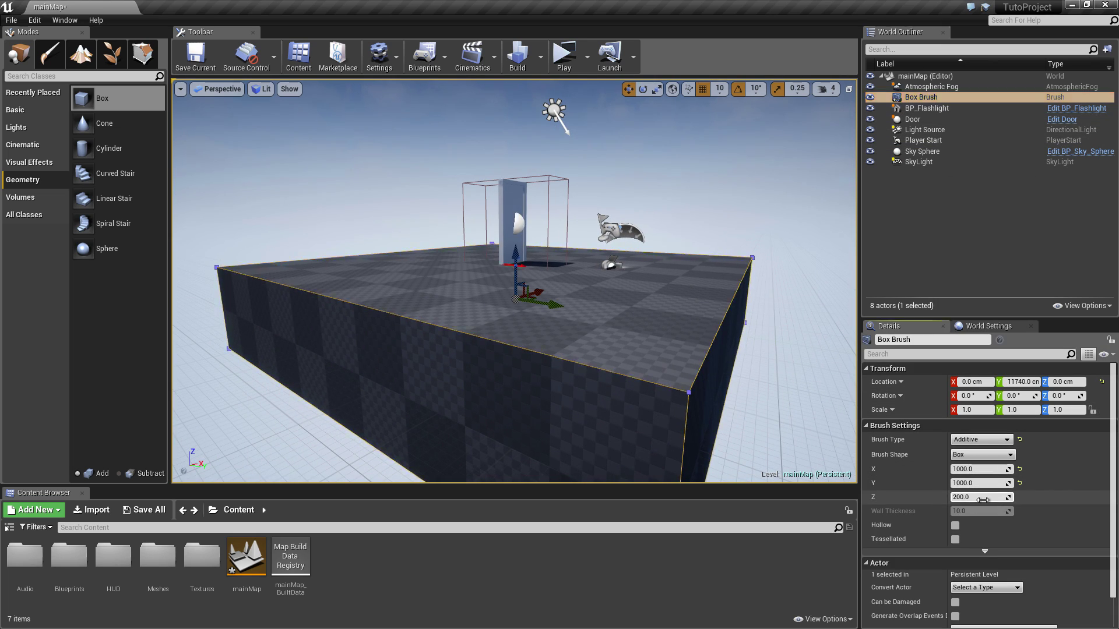
text(100)
key(Return)
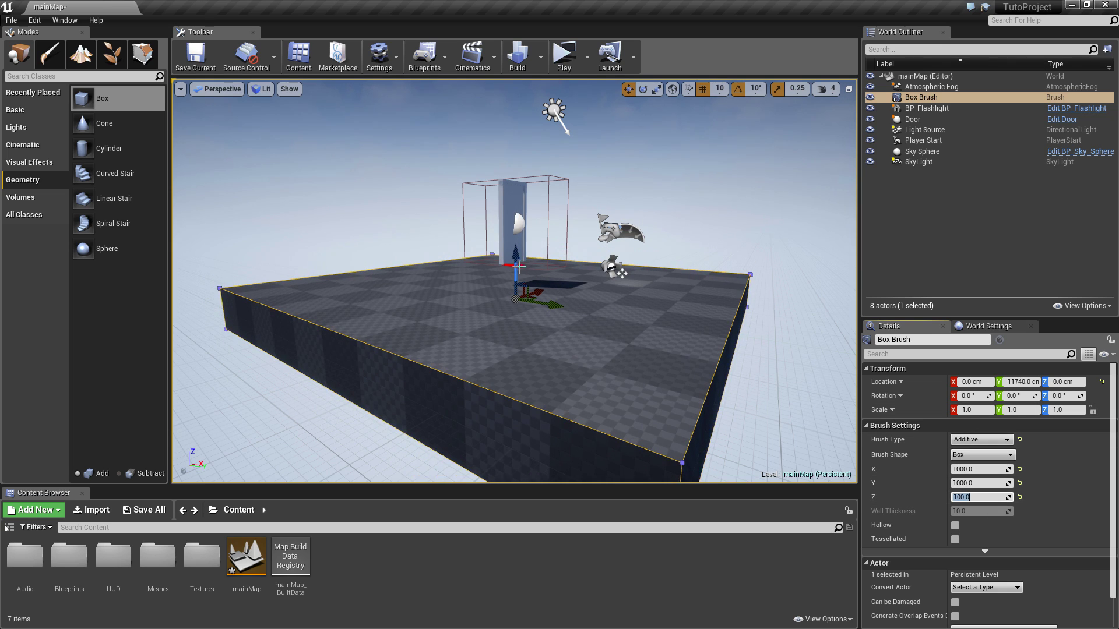
Move the floor box to Location Y 0 so it sits at the world origin
drag(1065, 382, 1064, 381)
scroll(575, 242, up, 5)
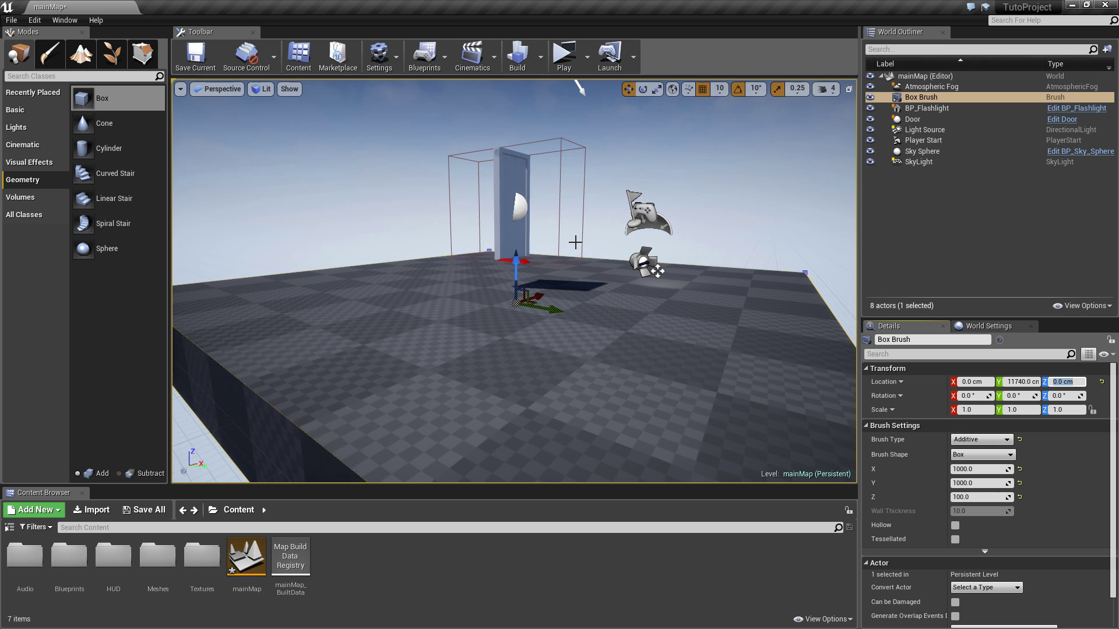
scroll(730, 303, down, 5)
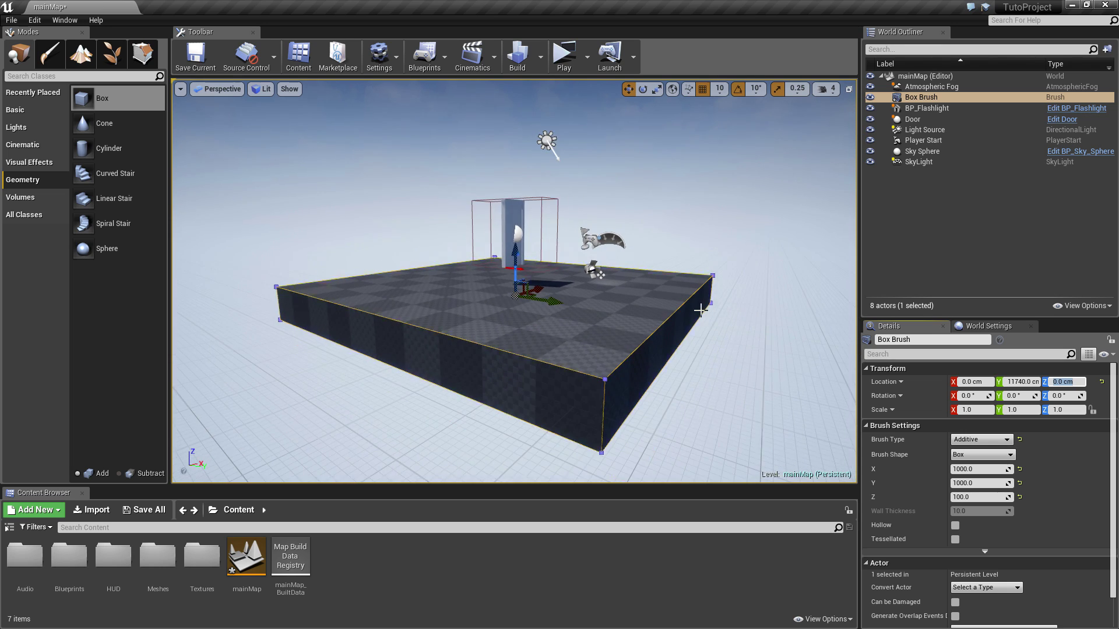
click(1027, 382)
text(0)
key(Return)
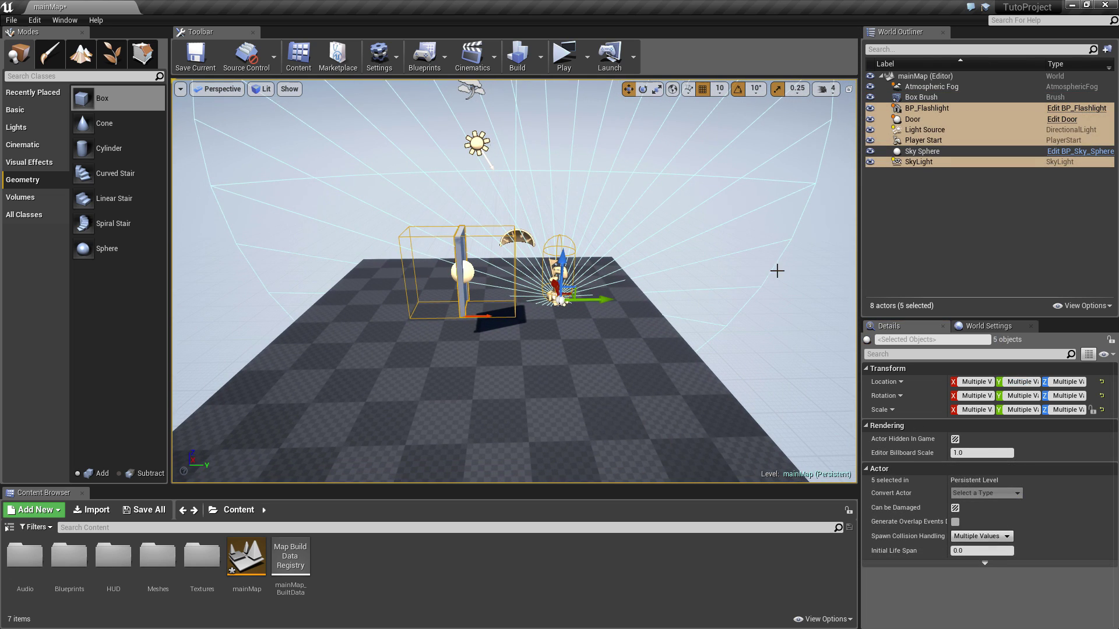
Clear the five-actor selection and select the Sky Sphere
click(777, 270)
click(664, 396)
click(755, 352)
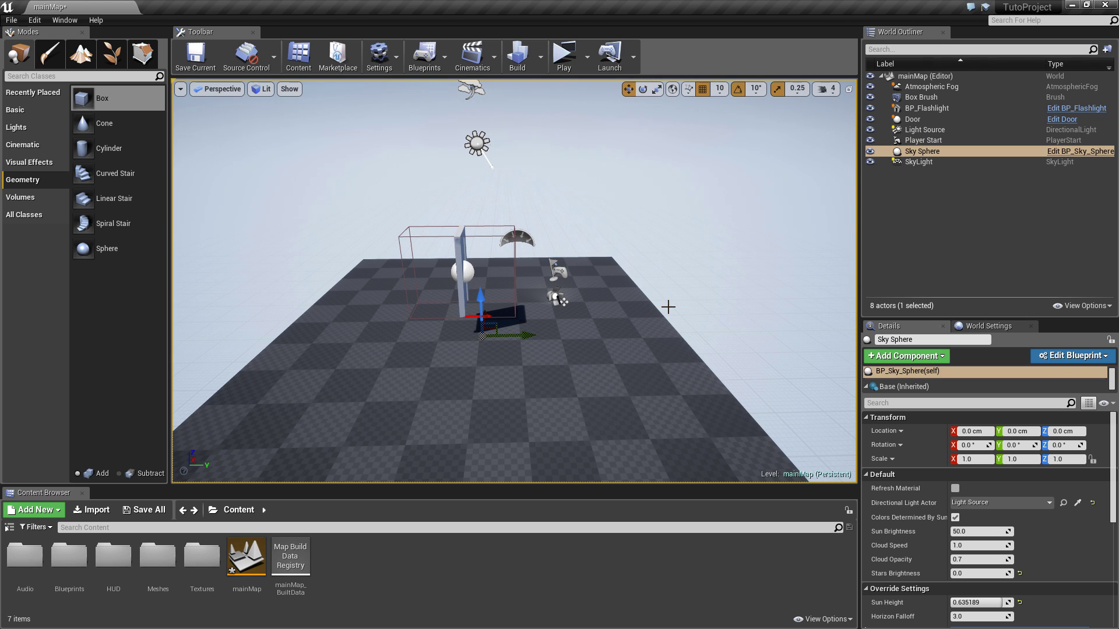
Select the floor box brush and set its Y size to 500
click(668, 306)
double_click(930, 109)
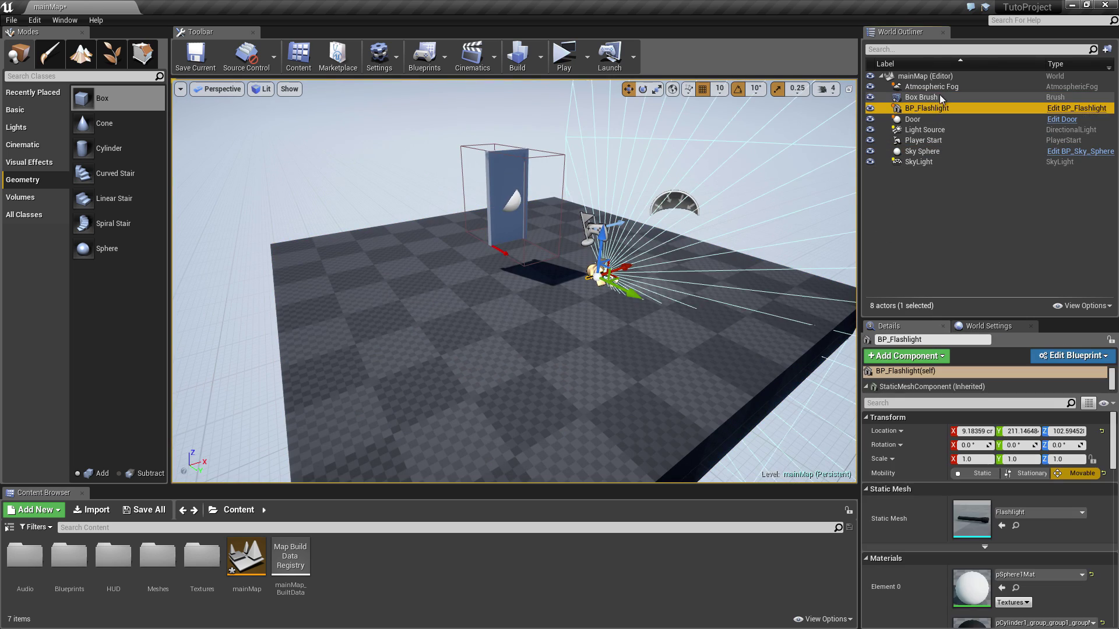
click(941, 98)
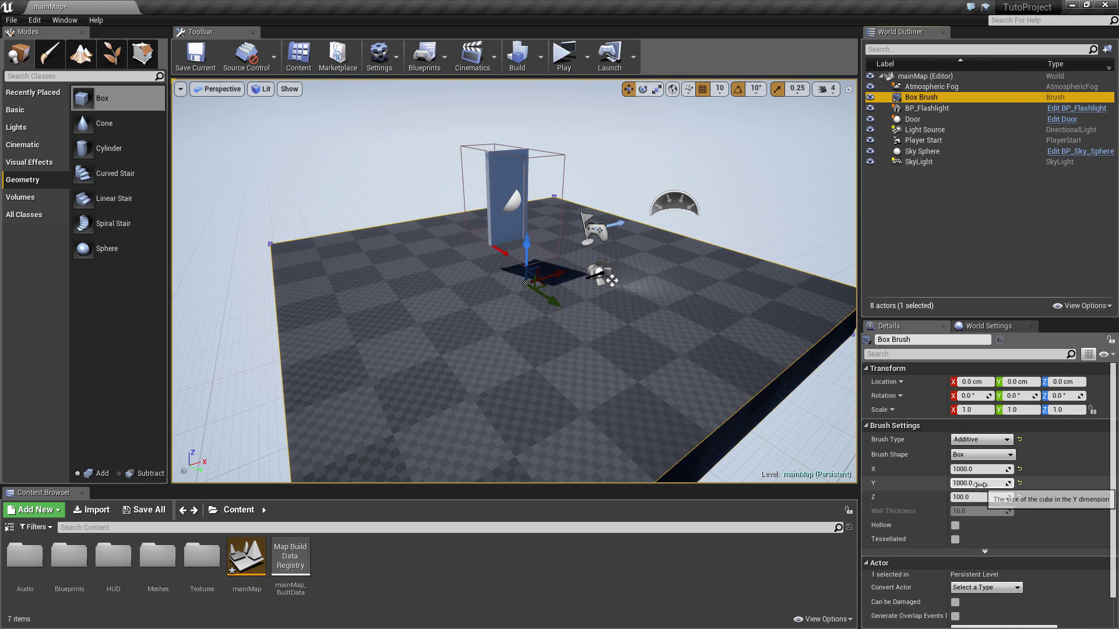
click(978, 484)
text(500)
key(Return)
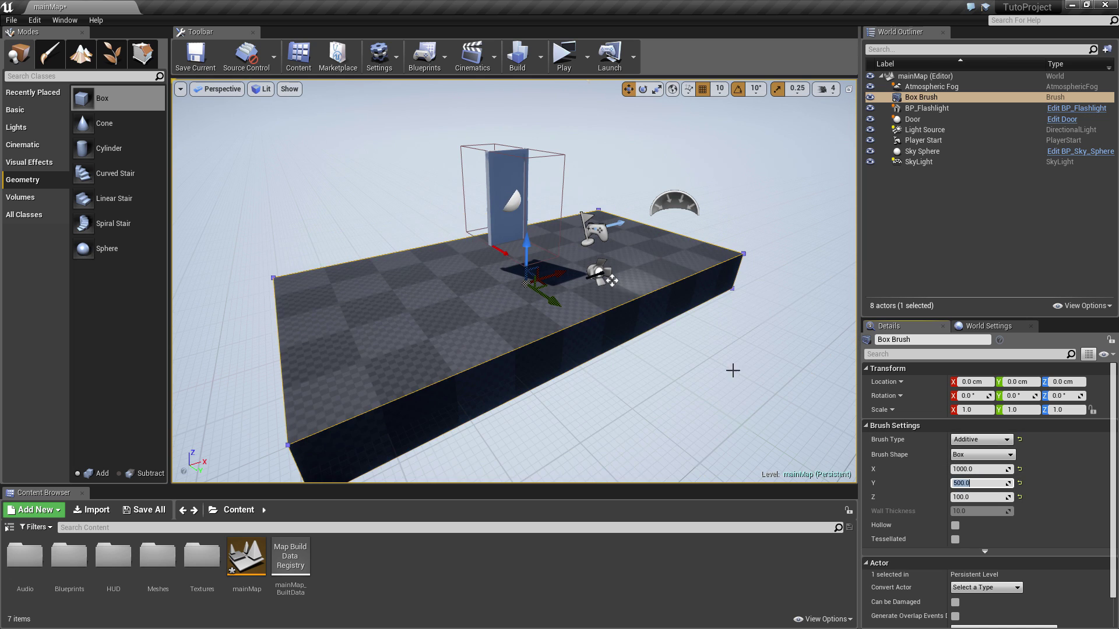
Slide the floor along Y, reduce its depth to 400, and shift it toward the door
shift+drag(558, 299, 730, 312)
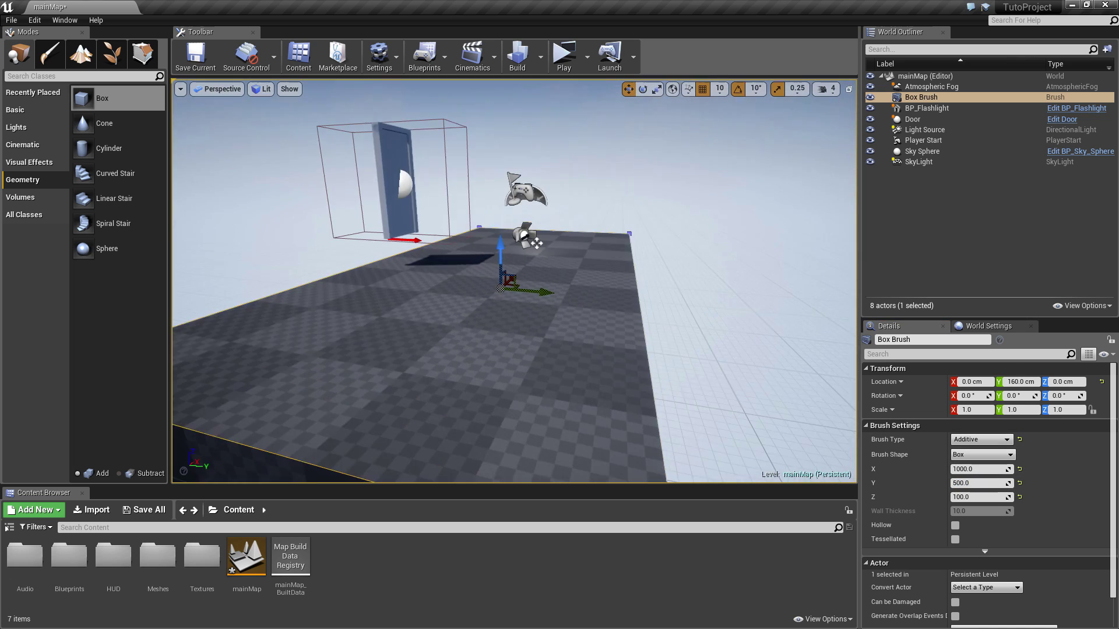
shift+drag(730, 311, 619, 298)
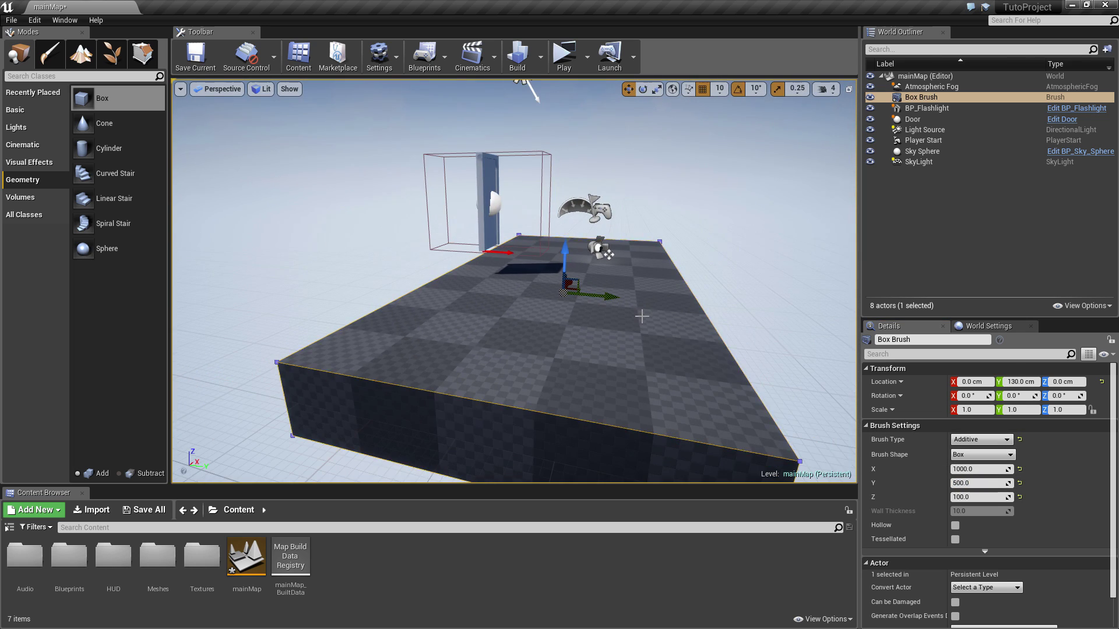
text(400)
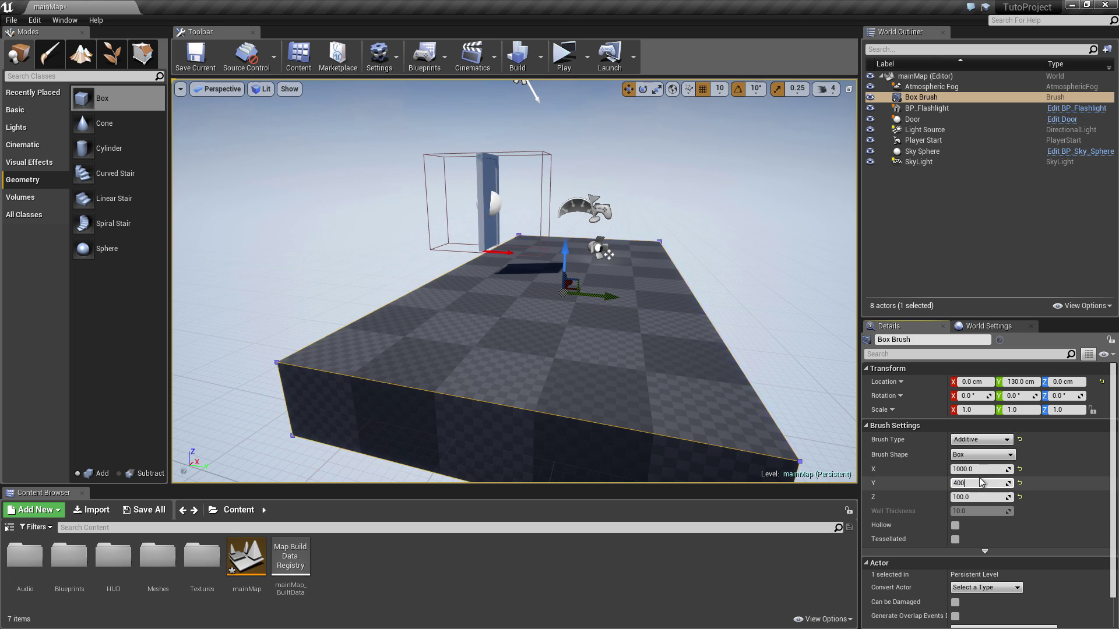
key(Return)
drag(617, 294, 562, 267)
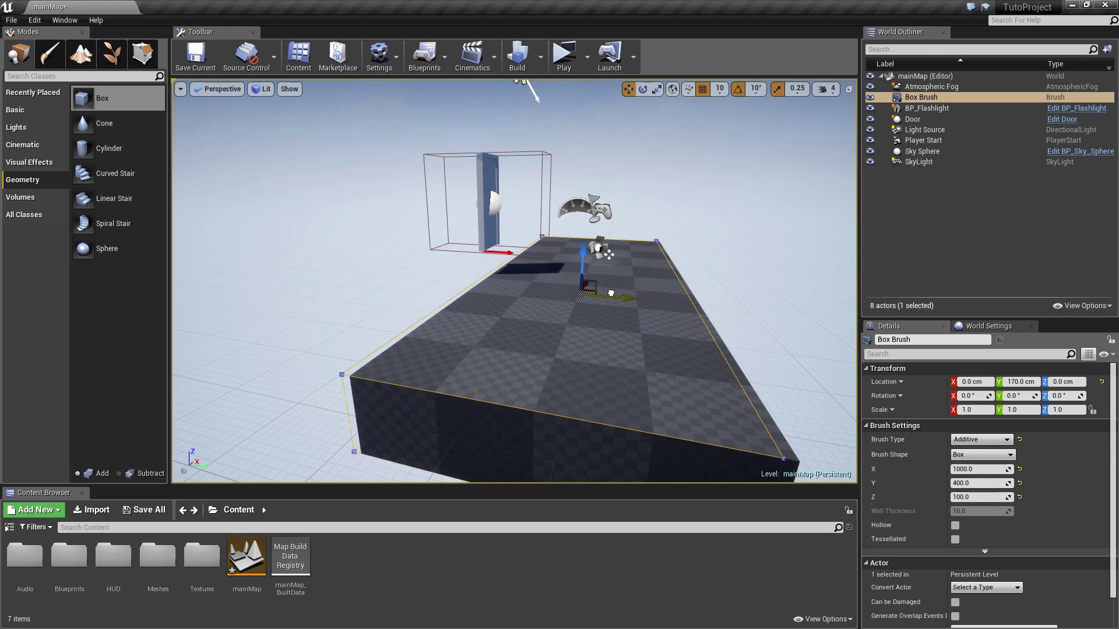
mouse_move(598, 294)
right_down()
mouse_move(443, 309)
mouse_move(488, 316)
mouse_move(476, 330)
right_up()
Move the door and flashlight together off the floor
click(443, 309)
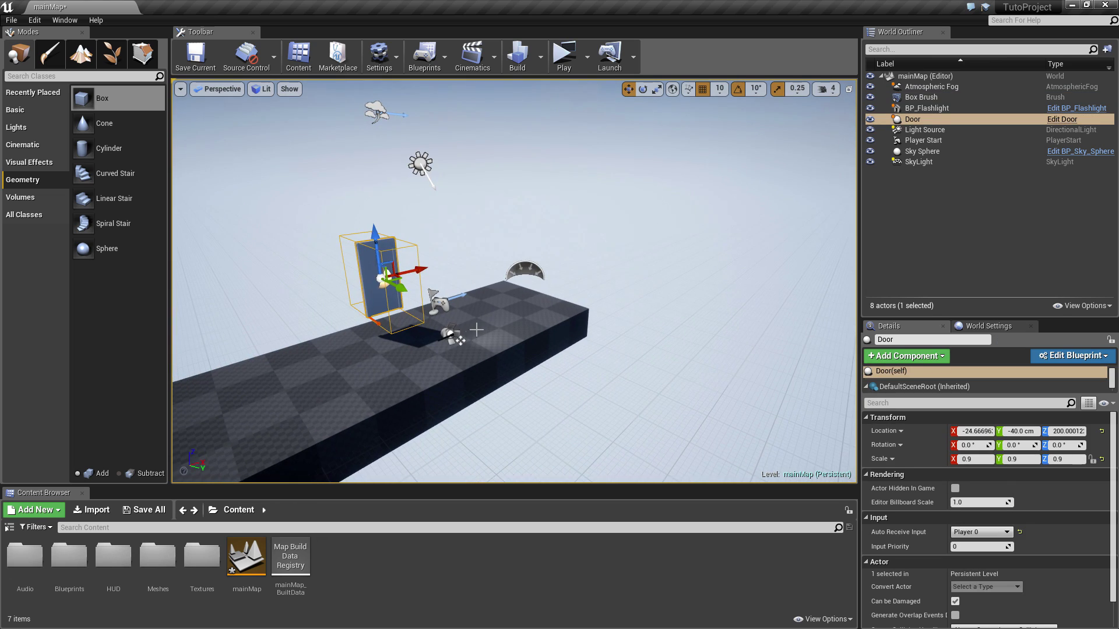
ctrl+click(448, 340)
drag(449, 340, 540, 299)
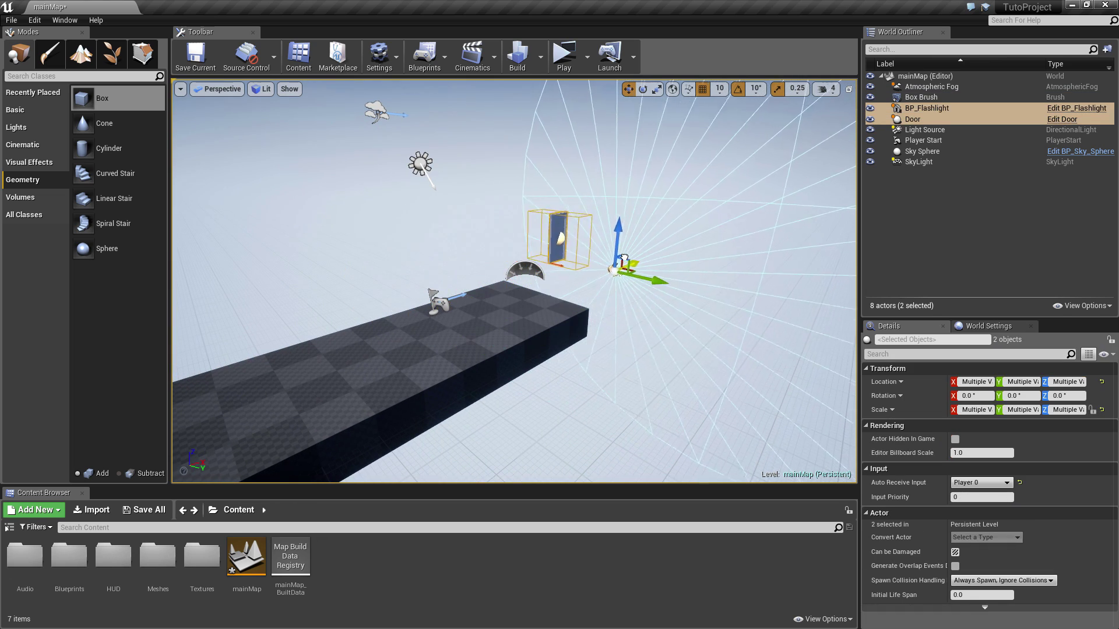
Lower the Player Start onto the floor and place a Linear Stair brush beside it
click(444, 303)
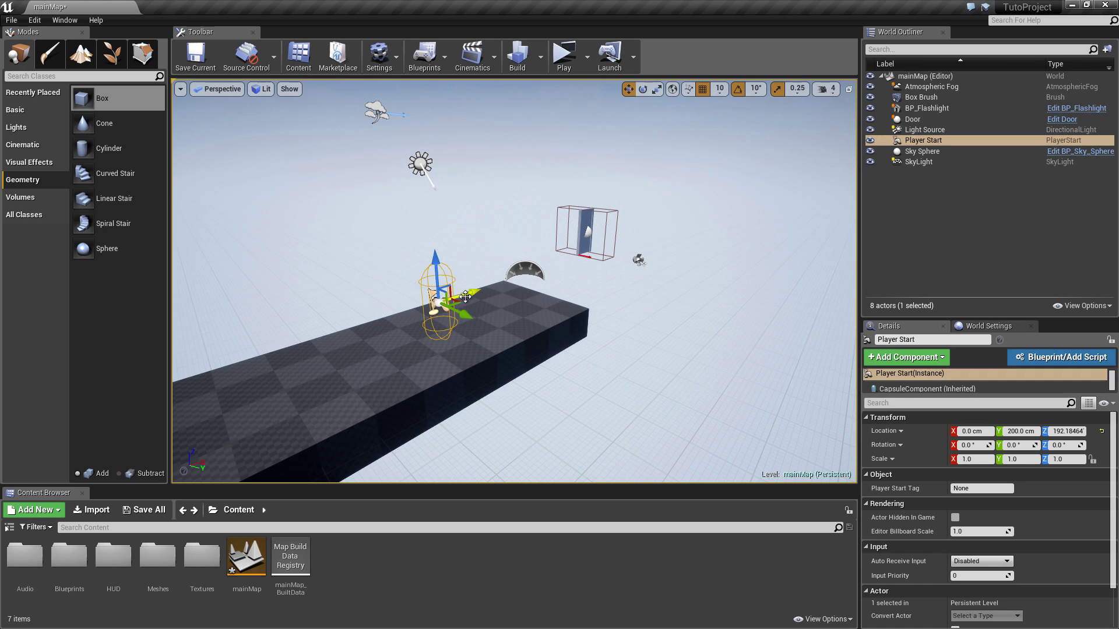
drag(465, 297, 434, 324)
key(f)
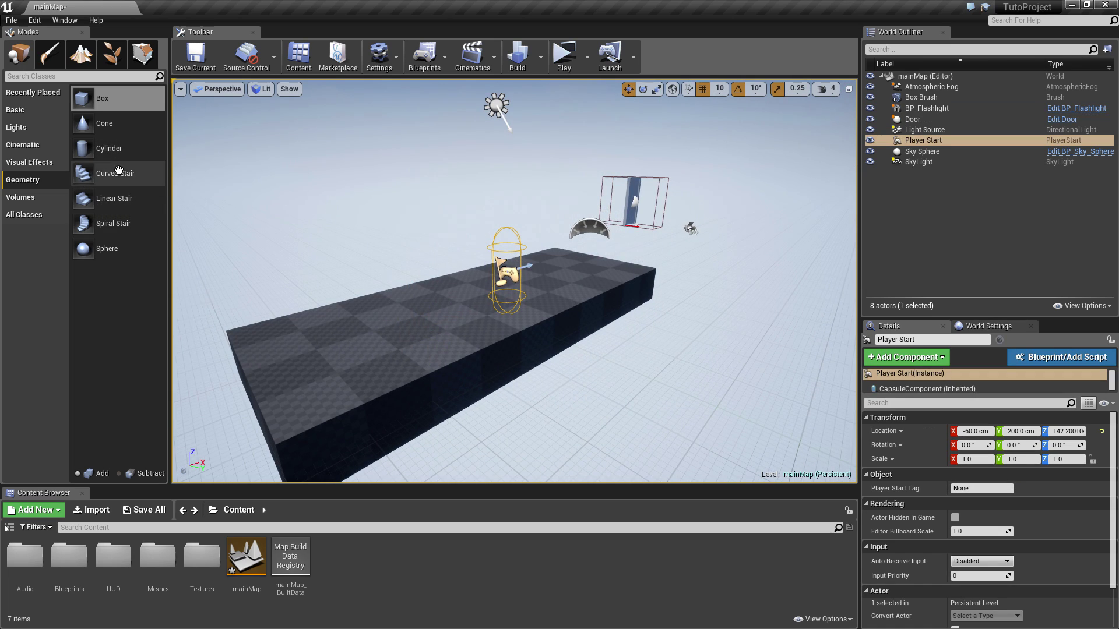
mouse_move(114, 198)
mouse_down()
mouse_move(519, 373)
mouse_move(585, 304)
mouse_up()
Rotate the staircase −90°, fit it against the floor's side at Z −130, and add a new box brush
click(643, 88)
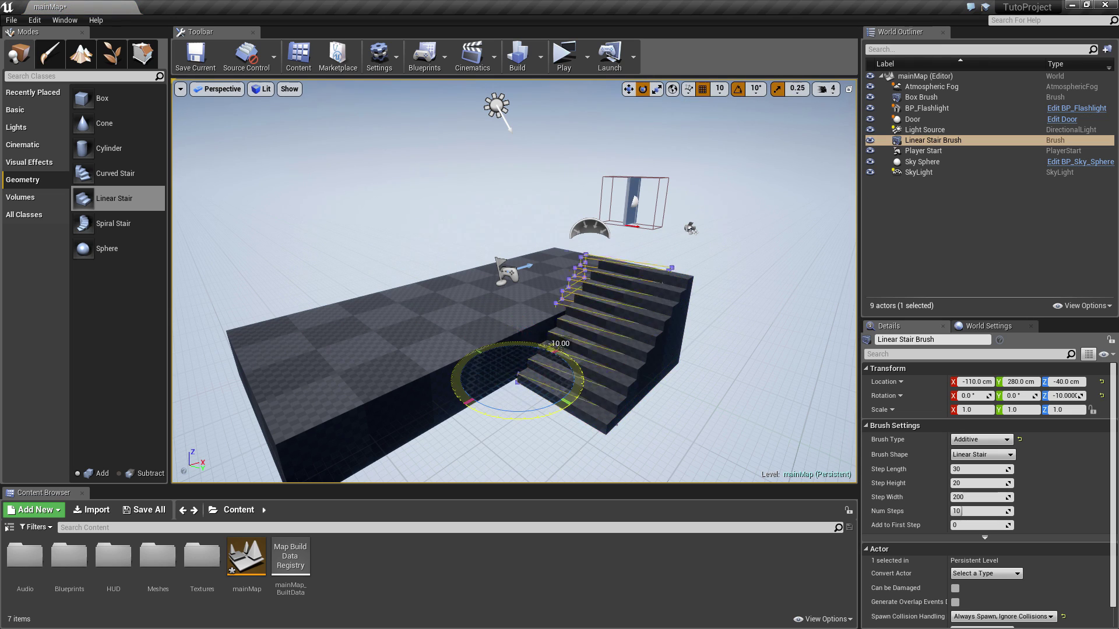
click(627, 88)
drag(548, 393, 740, 459)
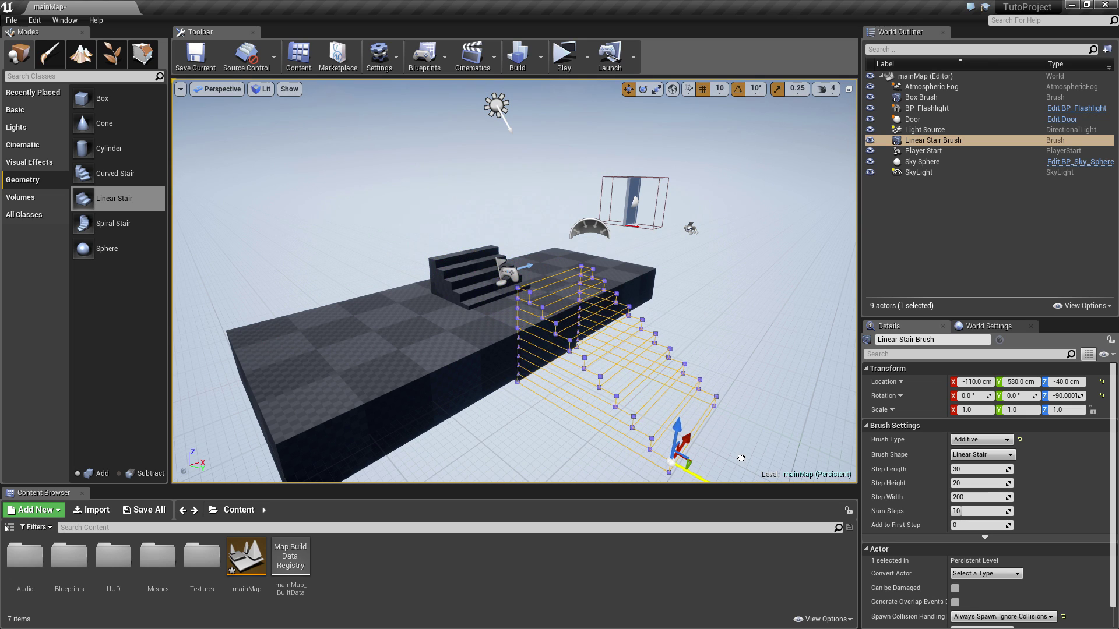
mouse_move(678, 429)
mouse_down()
mouse_move(689, 464)
mouse_move(688, 431)
mouse_up()
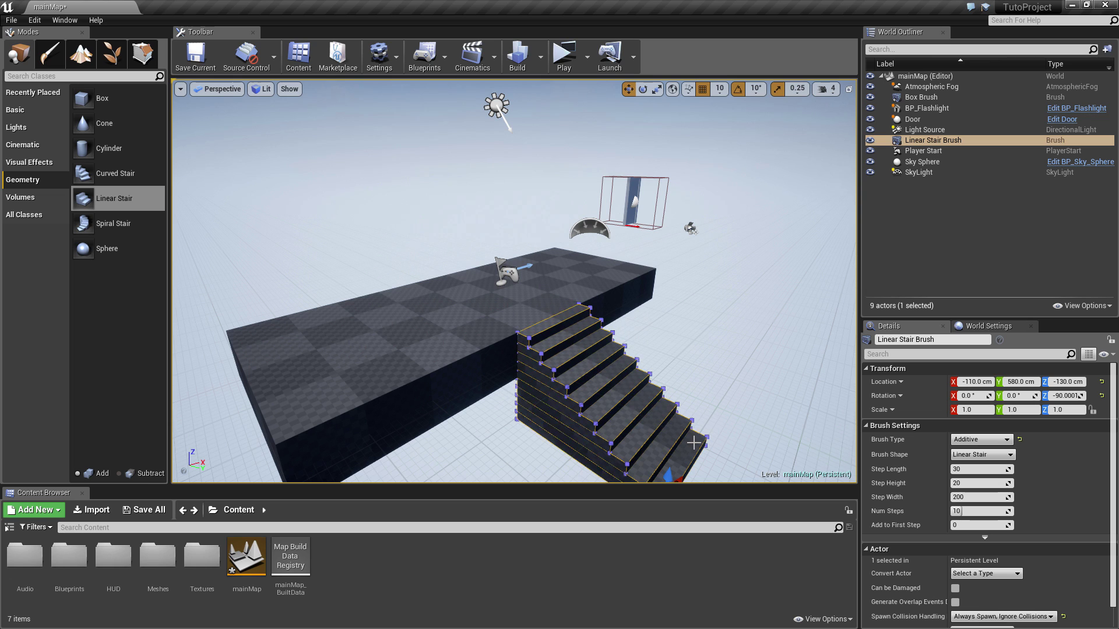
right_drag(687, 431, 678, 393)
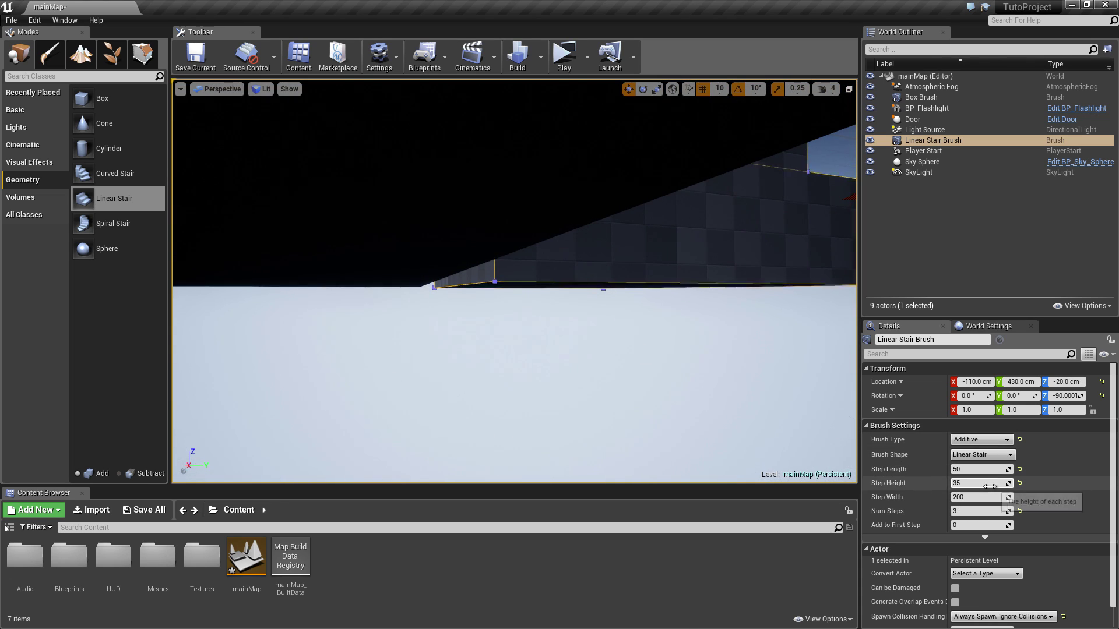
key(f)
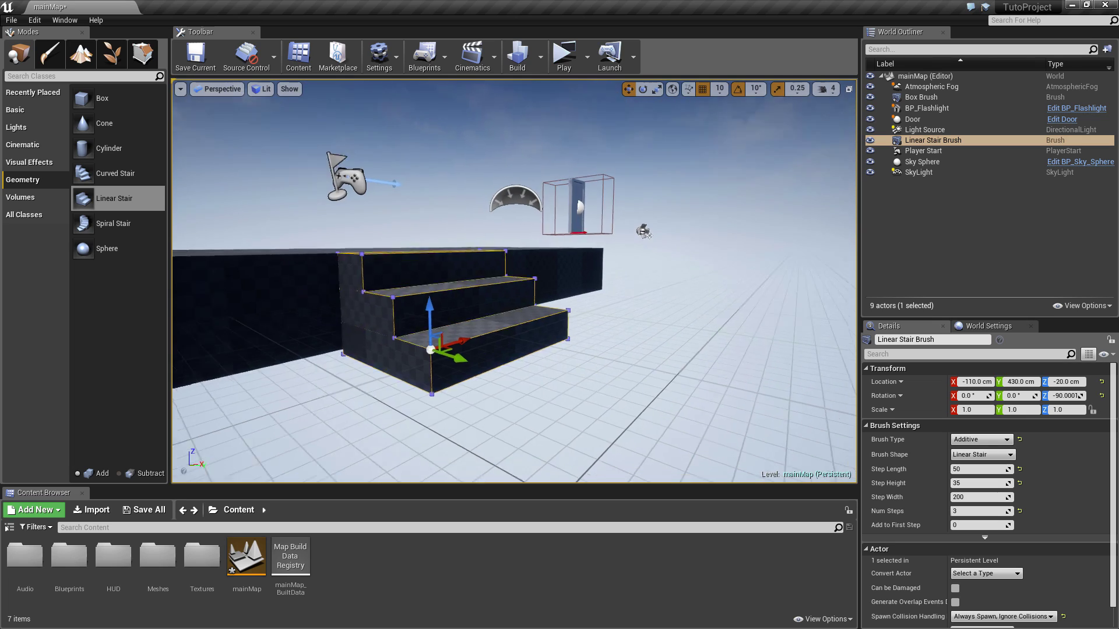
drag(96, 102, 451, 339)
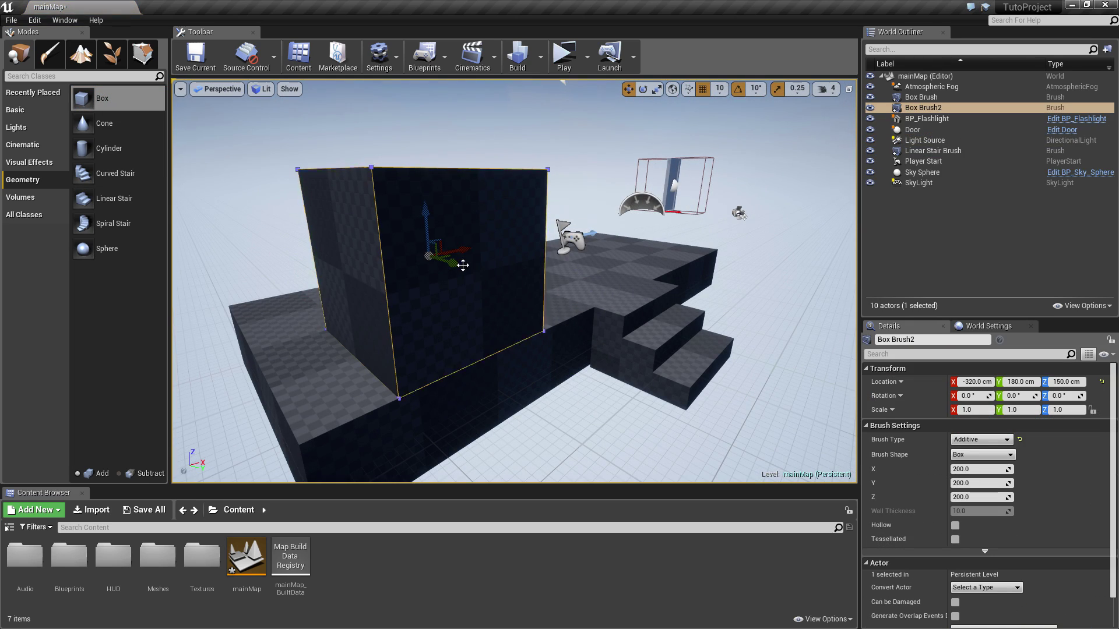
Move the new box and set its X and Y sizes to 20 cm
drag(463, 265, 421, 249)
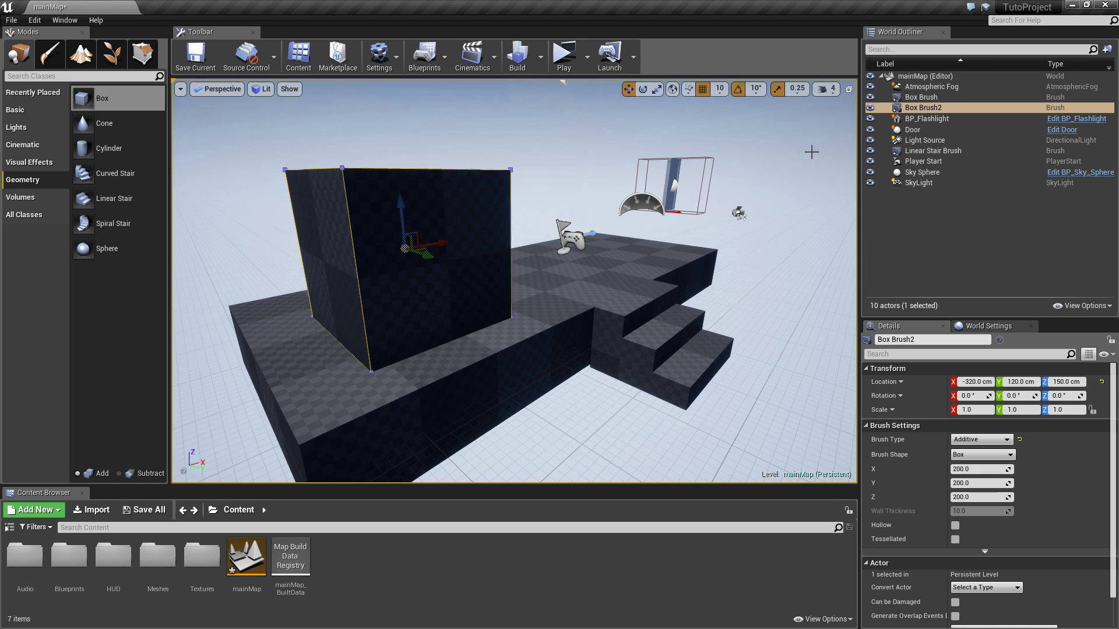
click(976, 469)
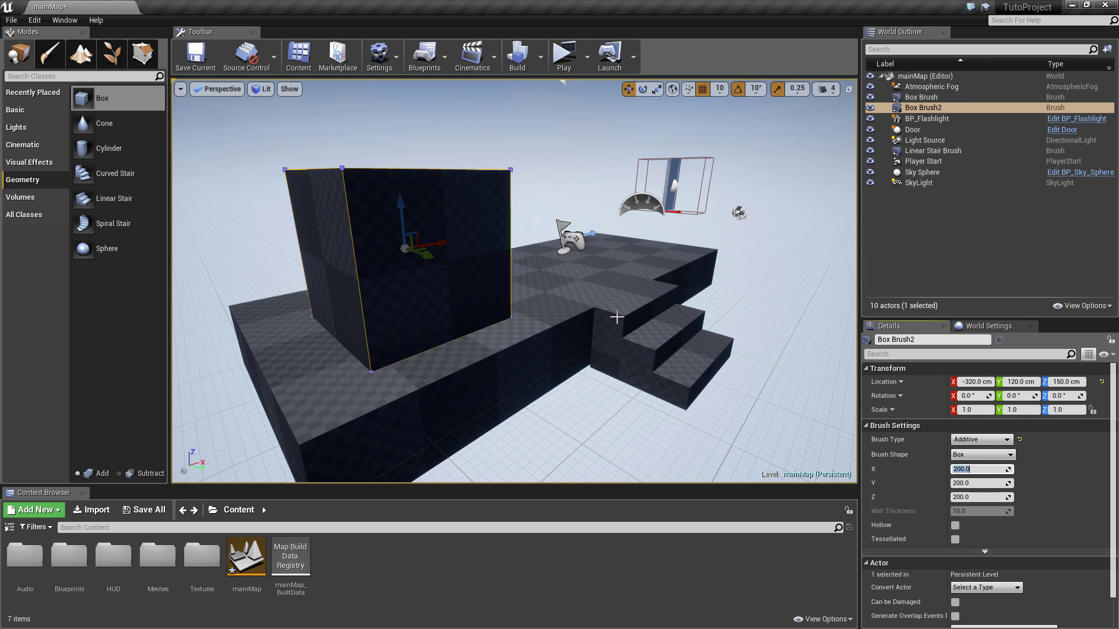
text(20)
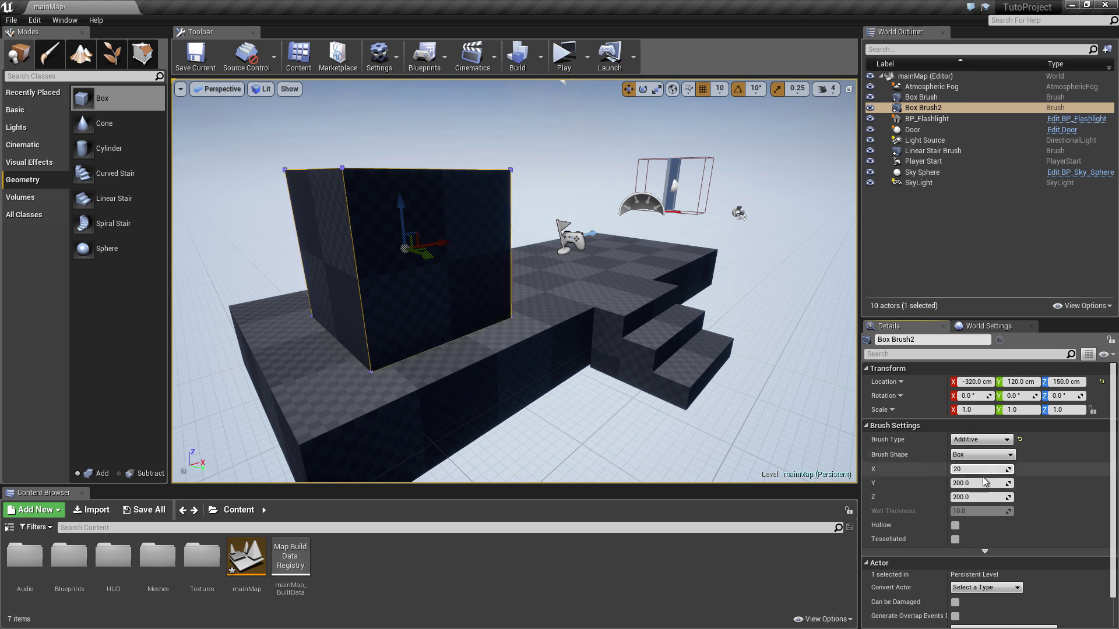
key(Tab)
text(20)
key(Return)
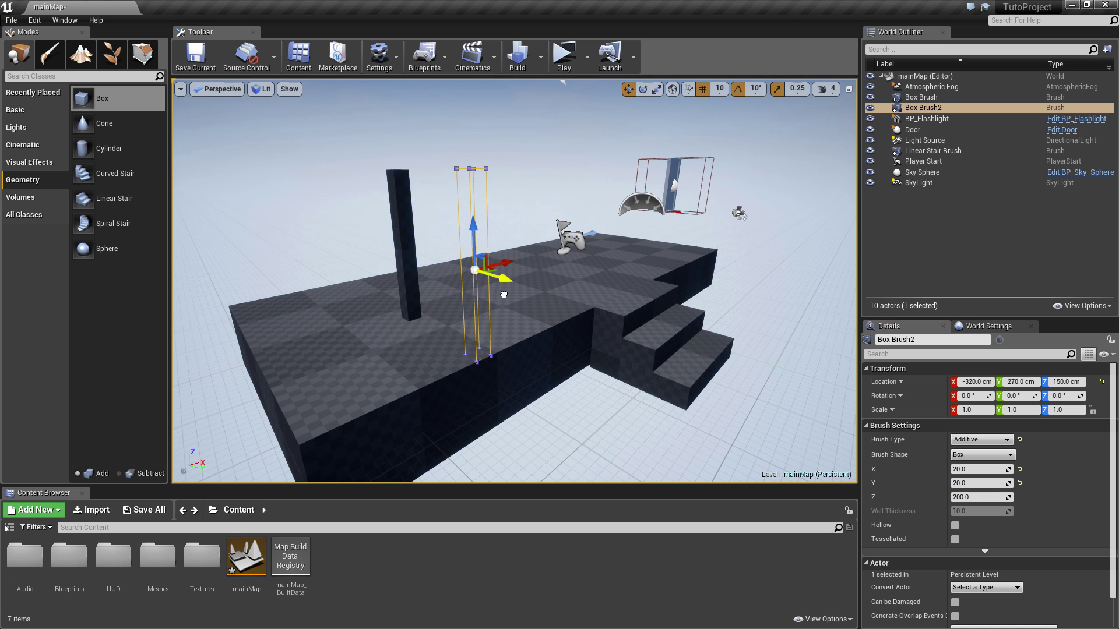
Position the thin pillar on the platform at Y 190 and set its height to 500
drag(504, 295, 506, 287)
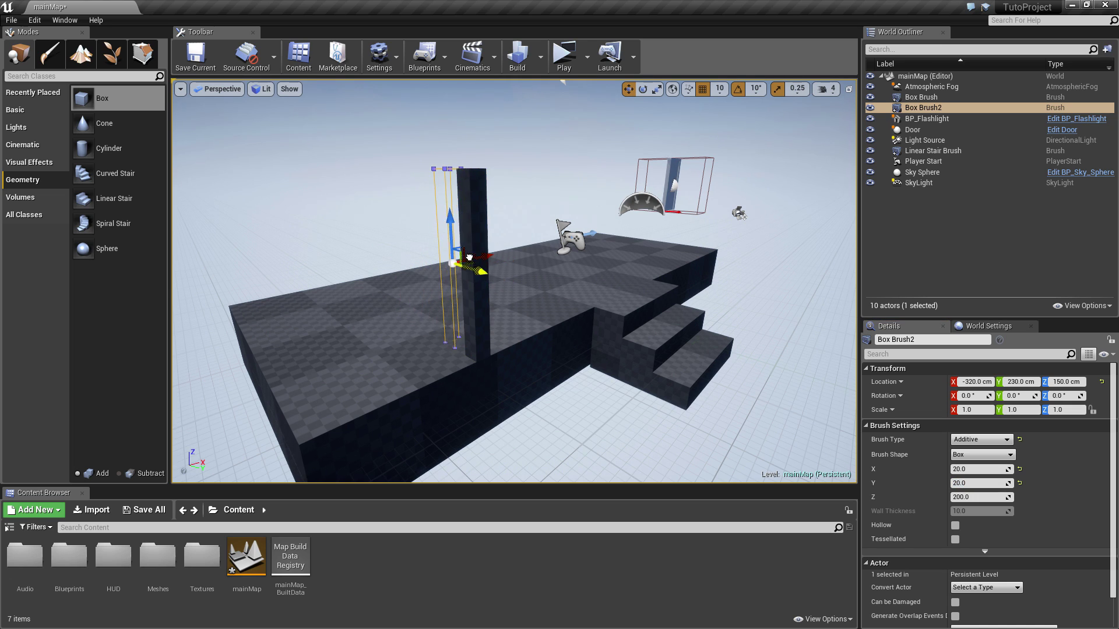
mouse_move(452, 245)
mouse_down()
mouse_move(467, 250)
mouse_move(443, 244)
mouse_up()
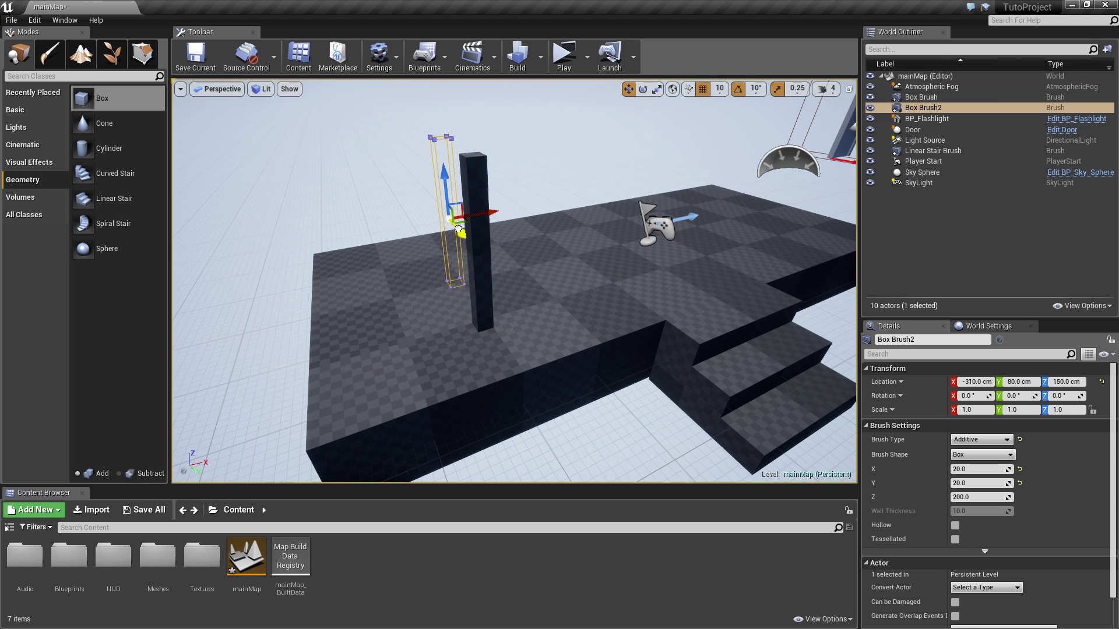
drag(458, 233, 583, 251)
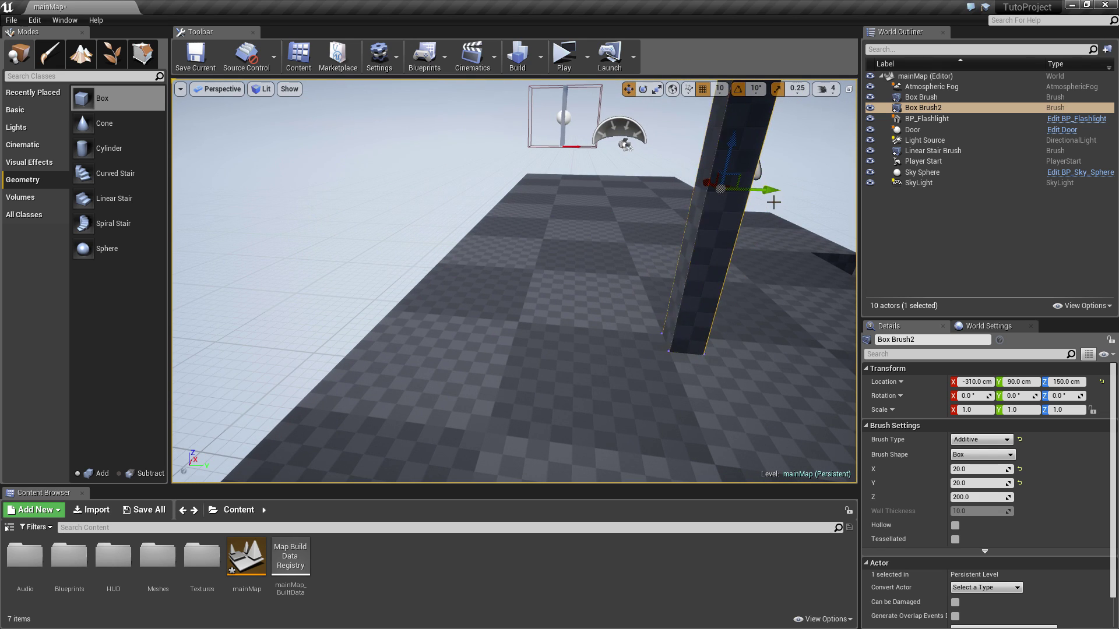
drag(789, 188, 768, 211)
scroll(767, 210, down, 5)
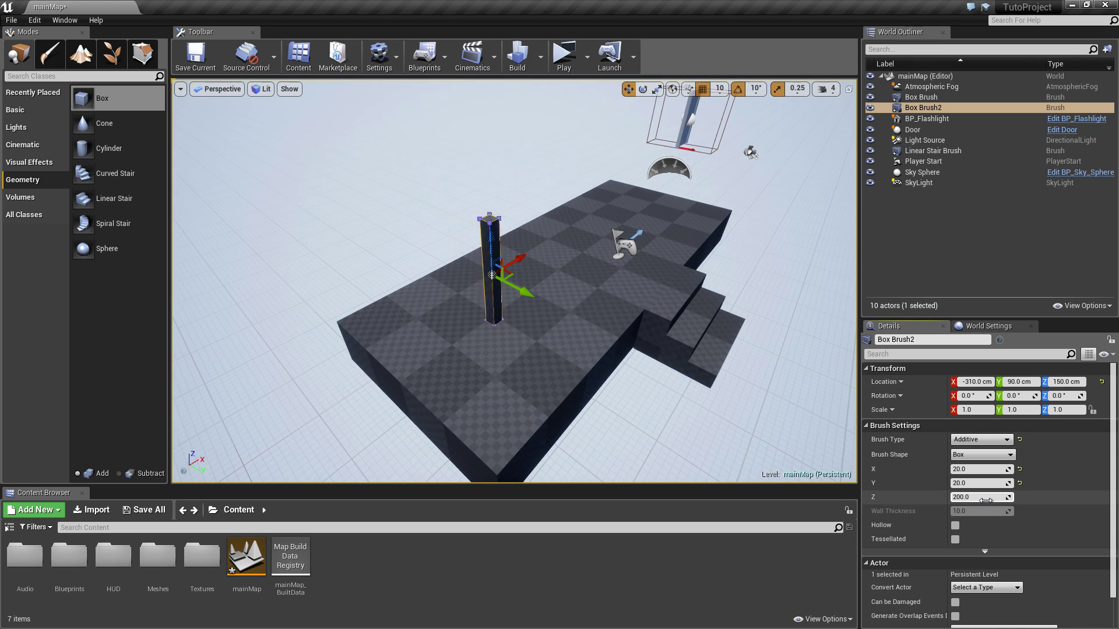
text(4)
key(BackSpace)
text(500)
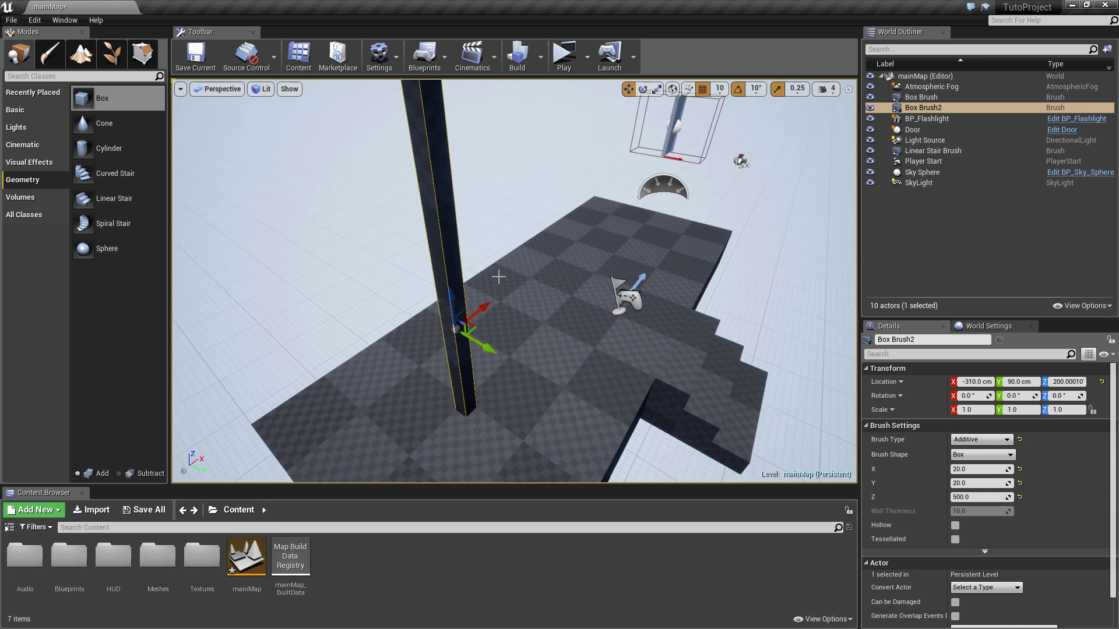
scroll(480, 278, down, 3)
Playtest the level in a standalone game window, then close it
click(564, 55)
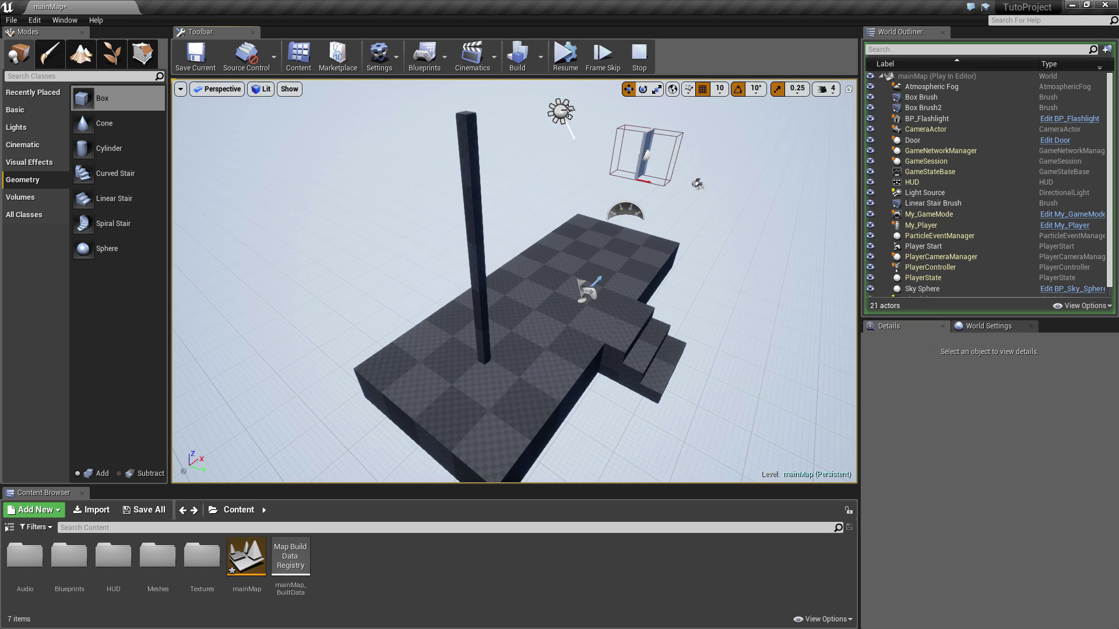
click(608, 58)
click(587, 56)
click(618, 93)
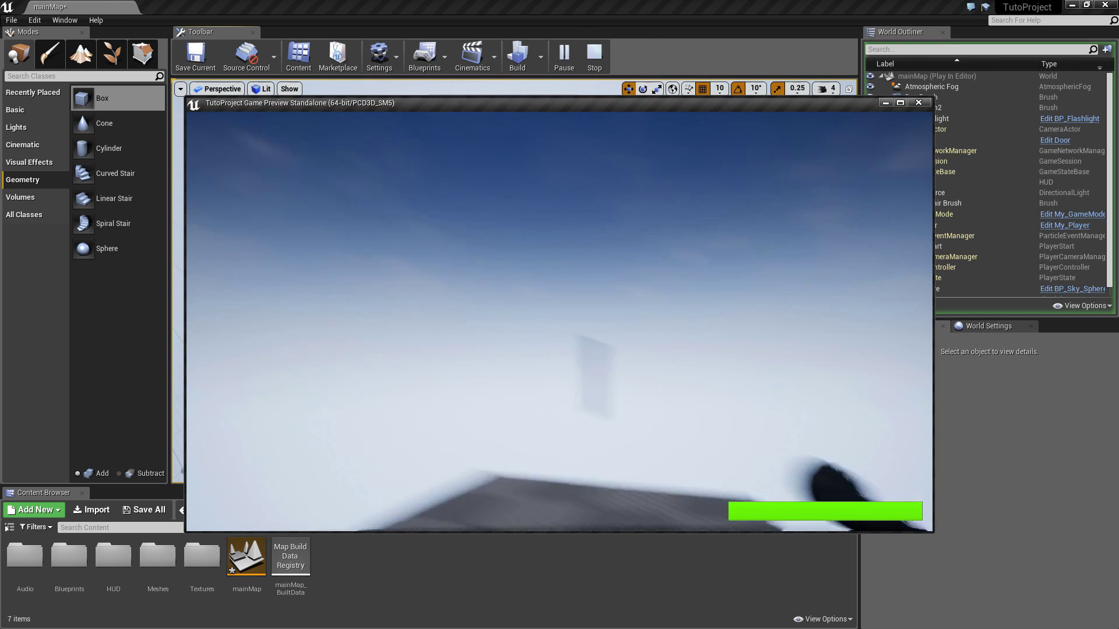
key(Escape)
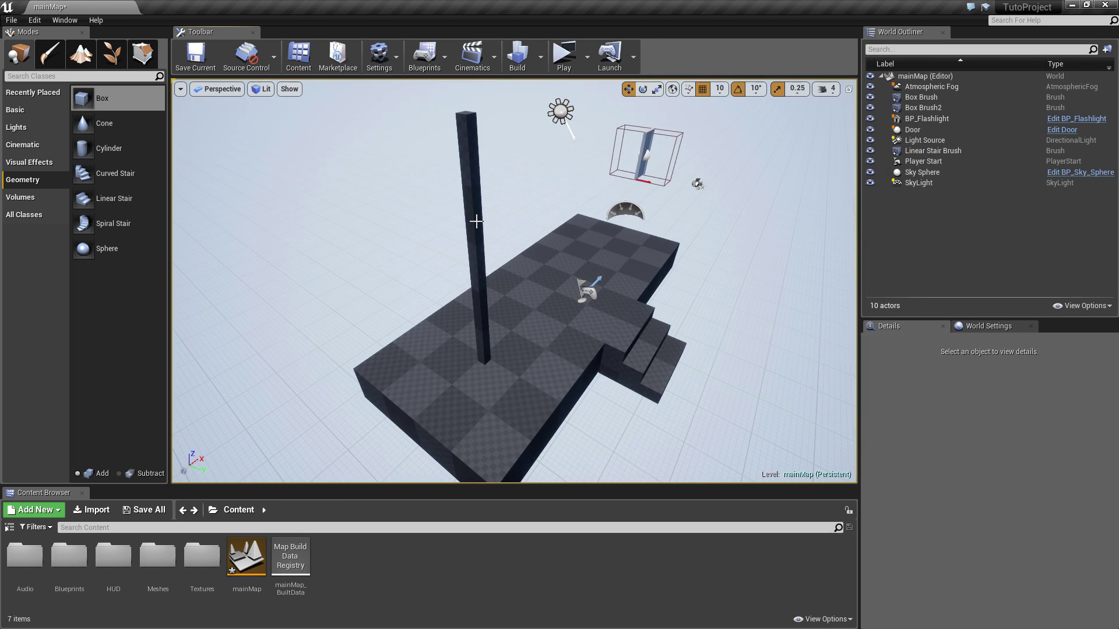
Shorten the pillar to 300 cm and playtest again
click(476, 221)
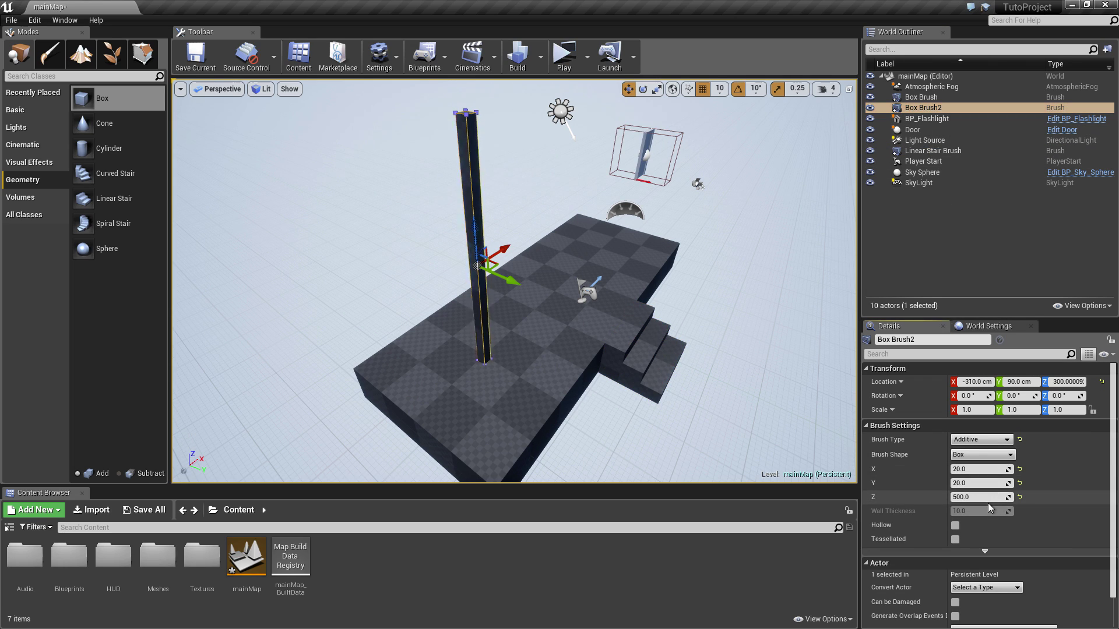
text(300)
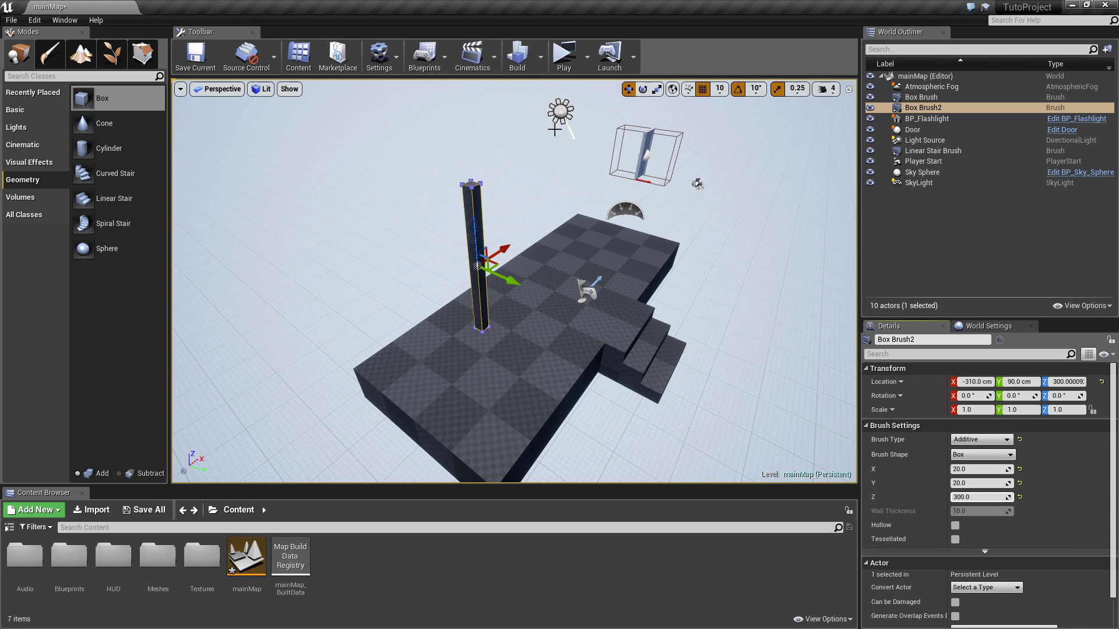
click(563, 57)
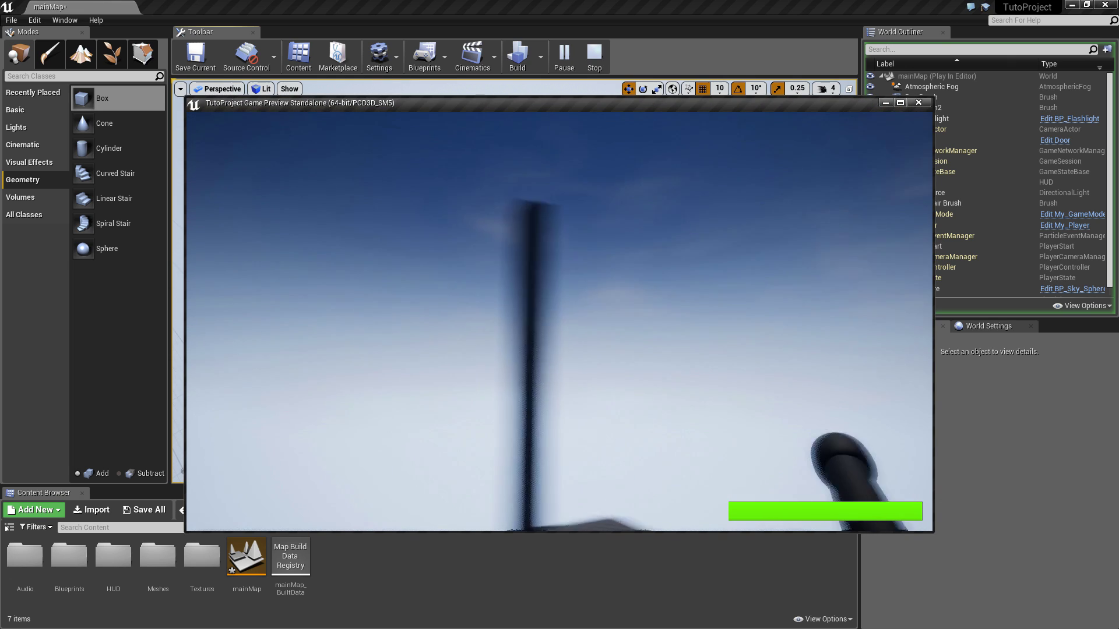
key(Escape)
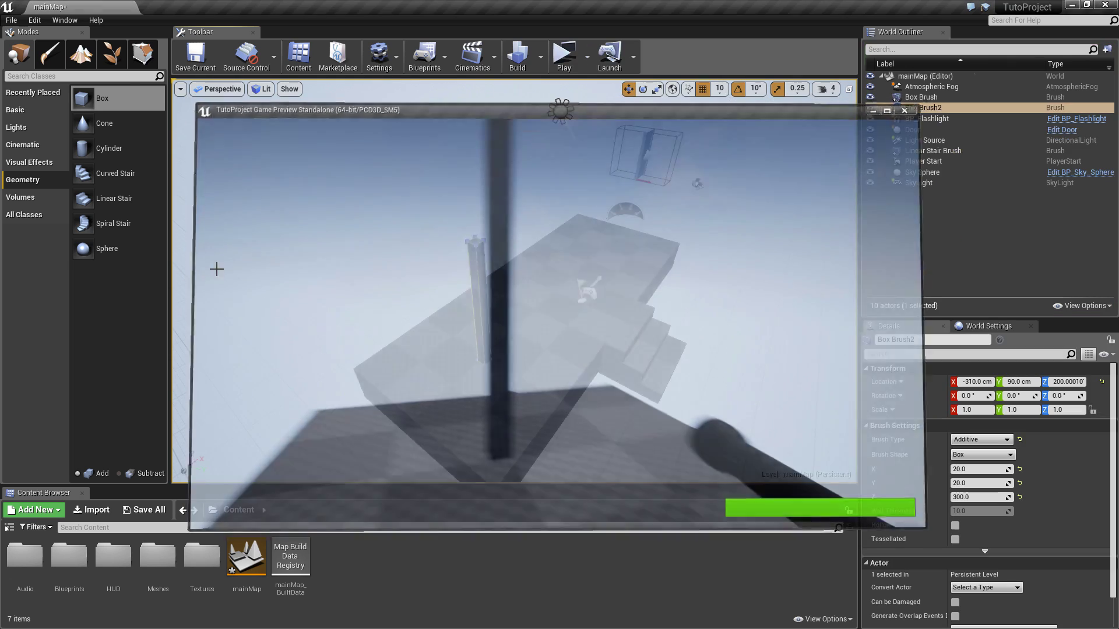
Set the pillar's height to 350 cm and shift it along X to −310
click(972, 496)
text(350)
key(Return)
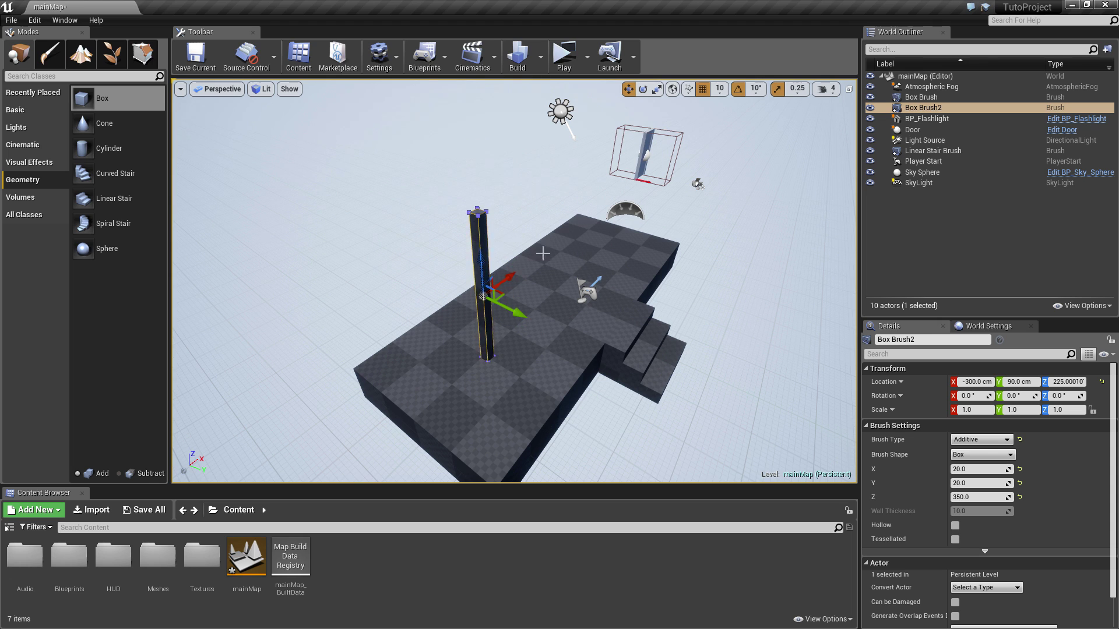
scroll(543, 253, up, 3)
scroll(601, 232, up, 3)
scroll(476, 163, up, 3)
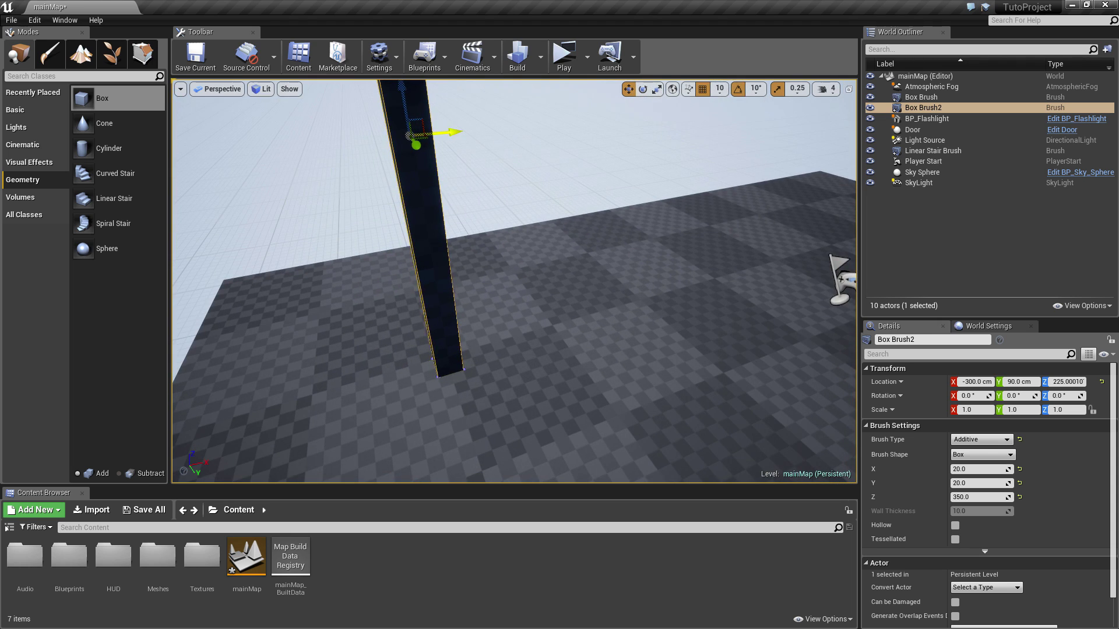
drag(443, 133, 434, 134)
scroll(466, 208, up, 3)
Place copies of the 350 cm pillar at the remaining platform corners, one at X −490
scroll(467, 209, up, 3)
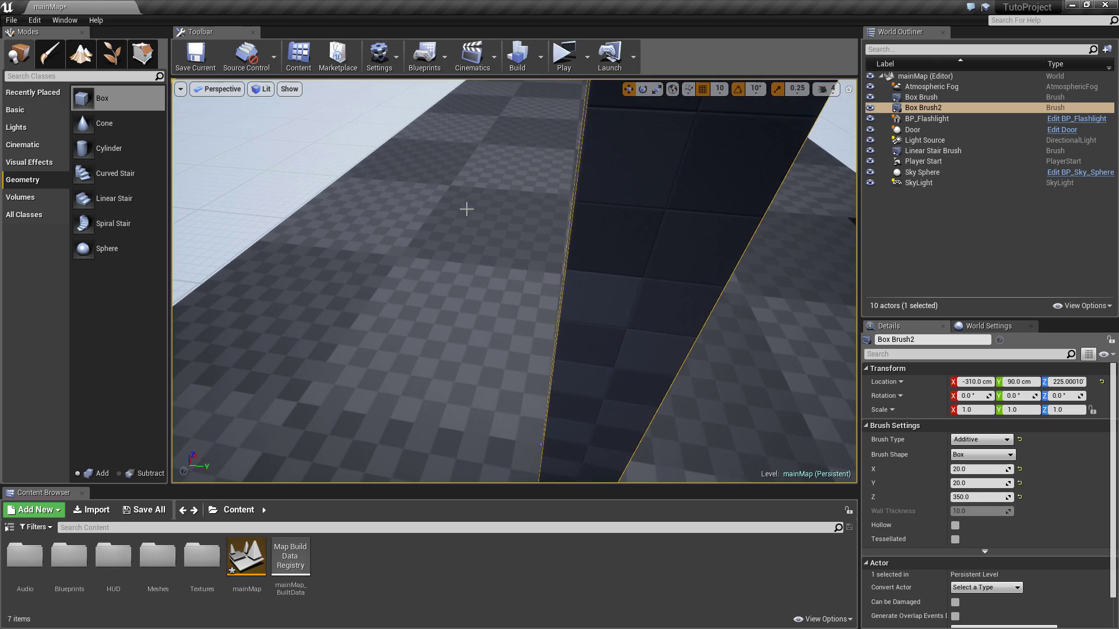
scroll(467, 209, down, 3)
scroll(559, 243, down, 3)
scroll(585, 322, down, 3)
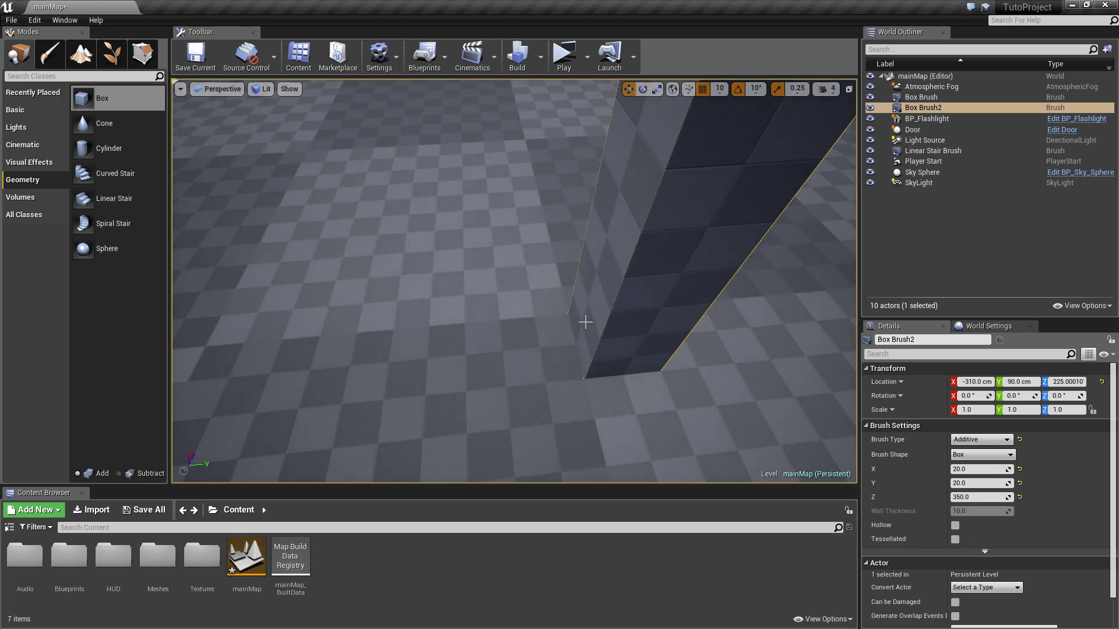
scroll(585, 321, down, 3)
scroll(572, 326, down, 3)
scroll(548, 330, down, 3)
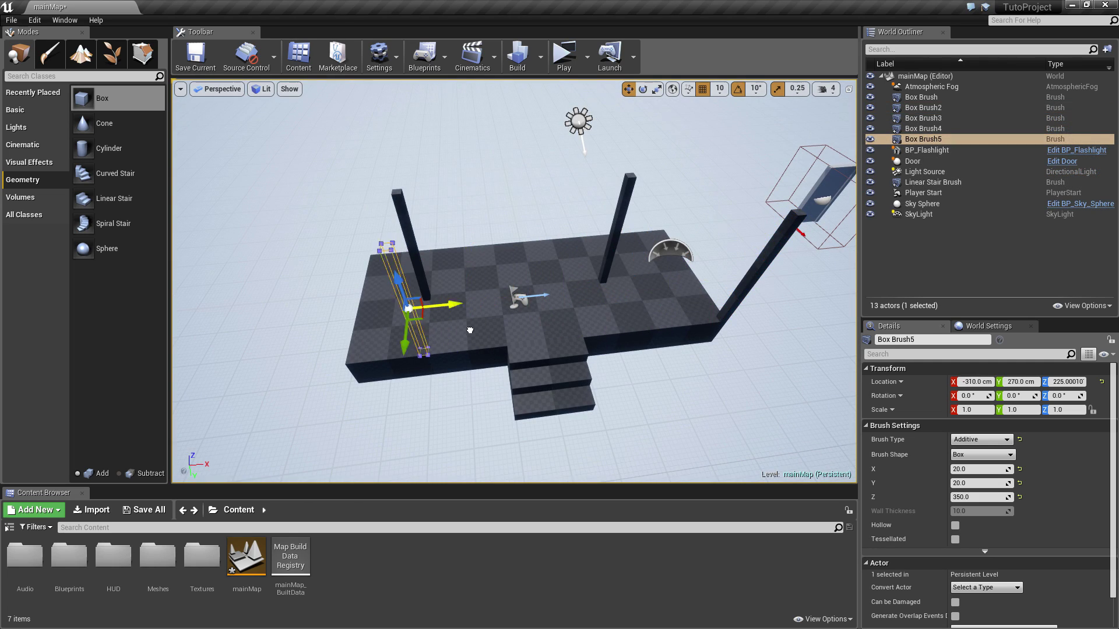
mouse_move(470, 331)
mouse_down()
mouse_move(394, 340)
mouse_move(400, 333)
mouse_up()
mouse_move(405, 335)
right_down()
mouse_move(710, 197)
mouse_move(642, 385)
right_up()
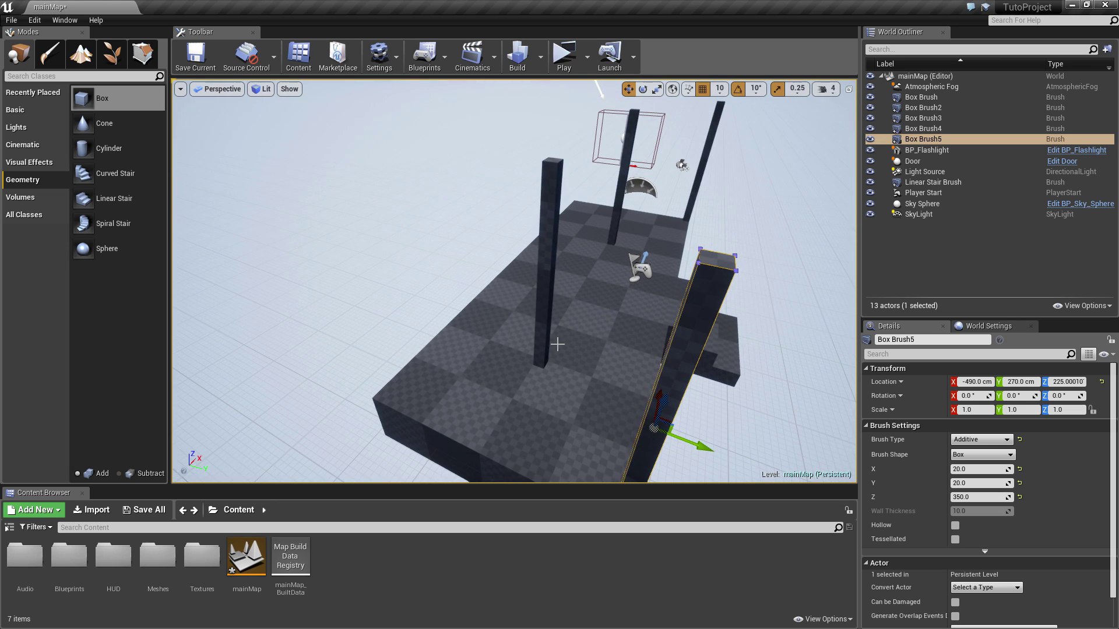
Duplicate the corner pillar, shorten the copy into a 100 cm railing post, and playtest
key(ctrl+w)
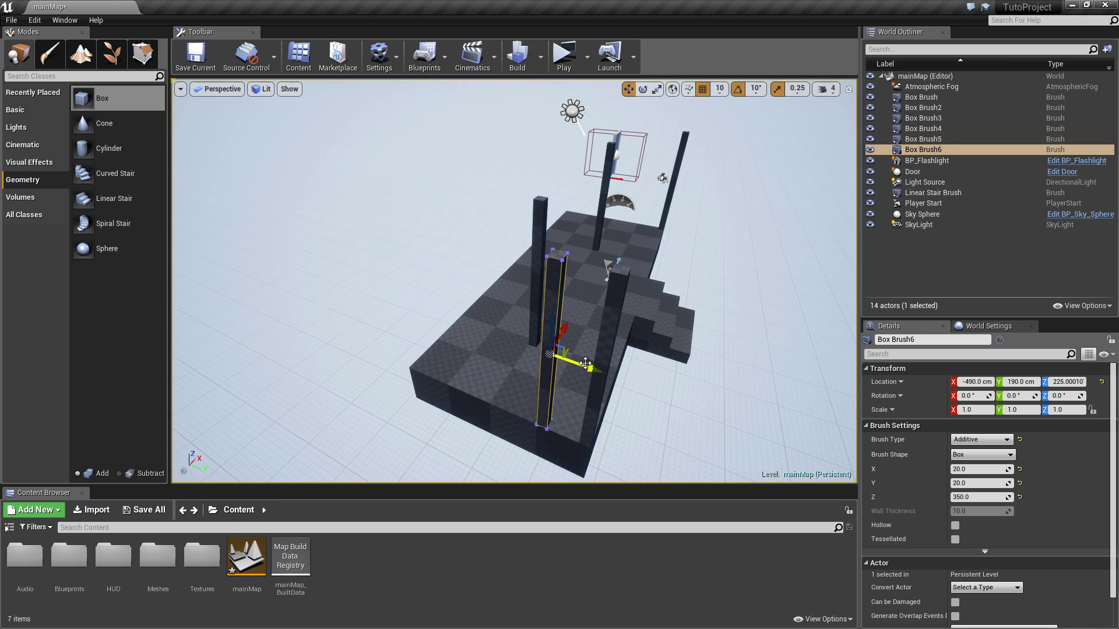
click(968, 497)
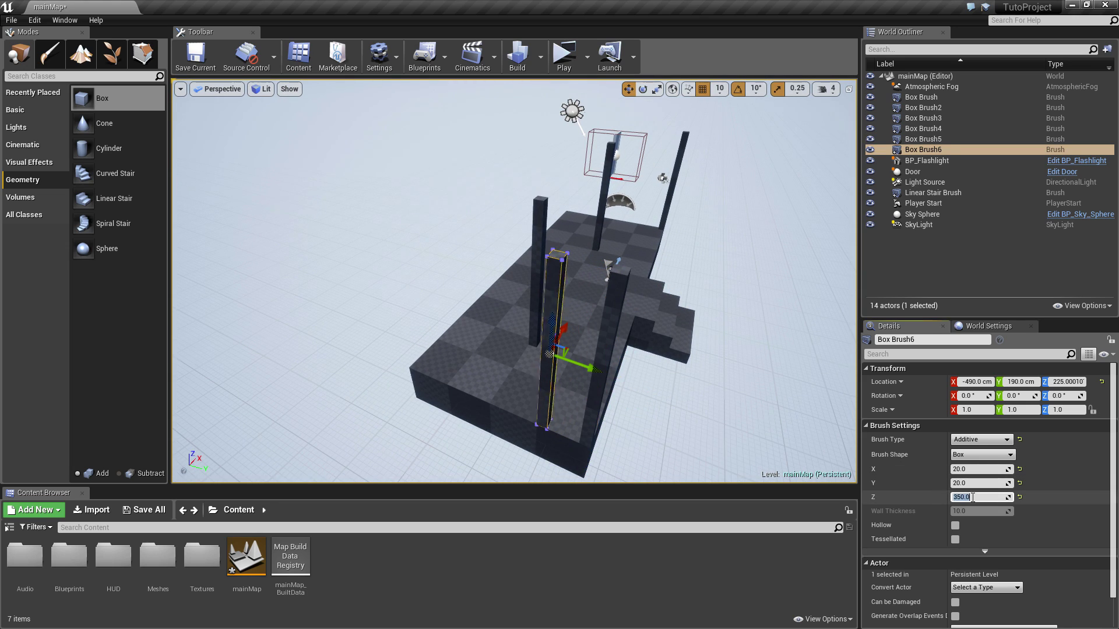
text(50)
key(Return)
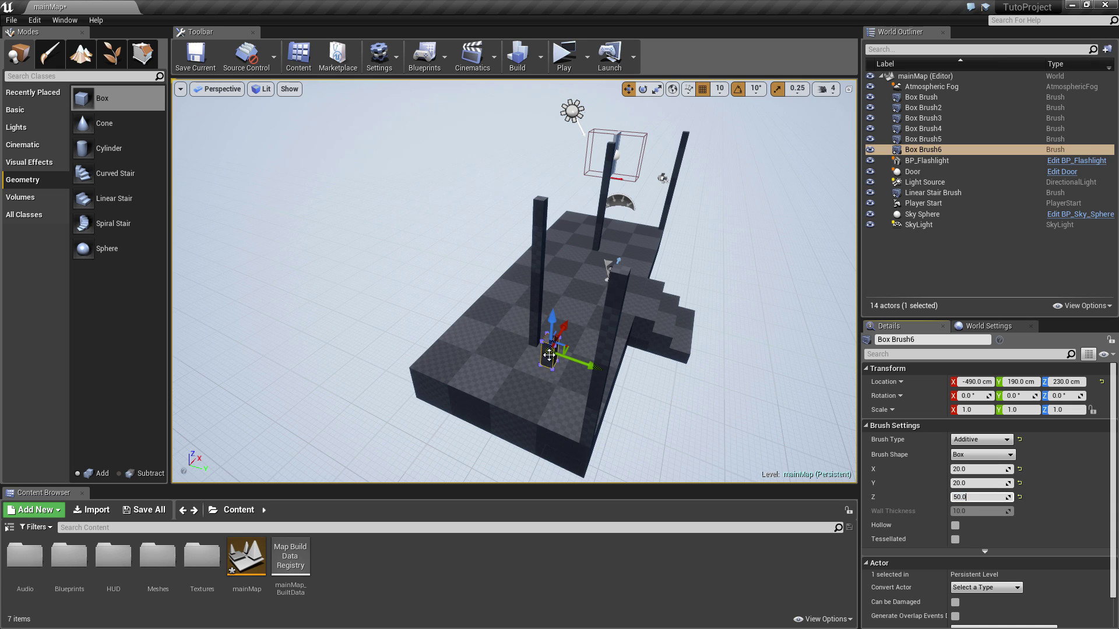
key(ctrl+z)
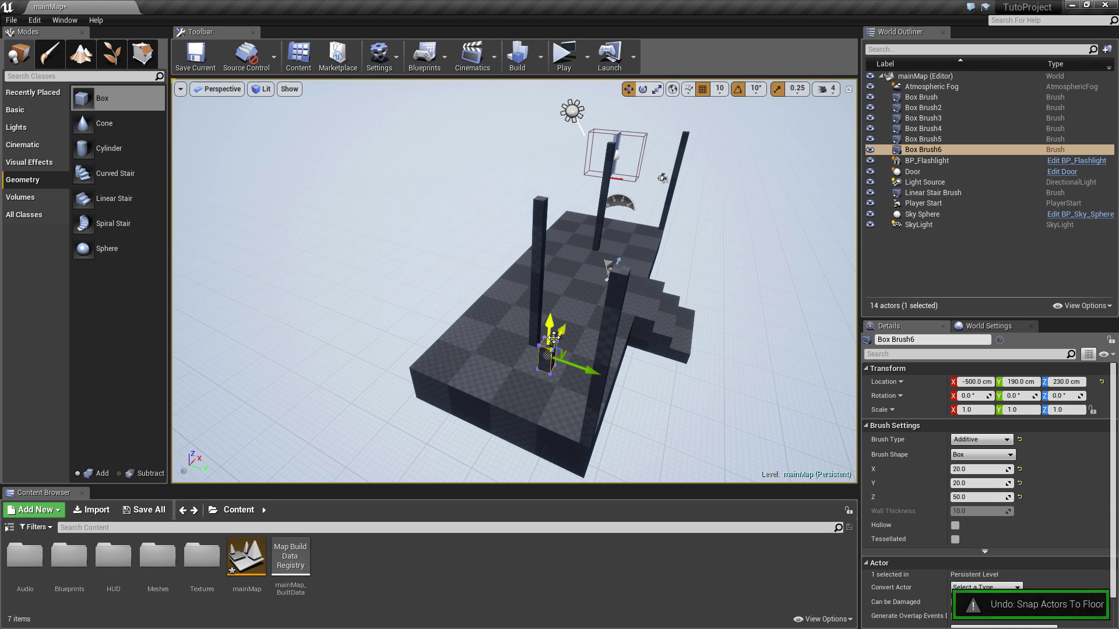
right_drag(554, 338, 647, 366)
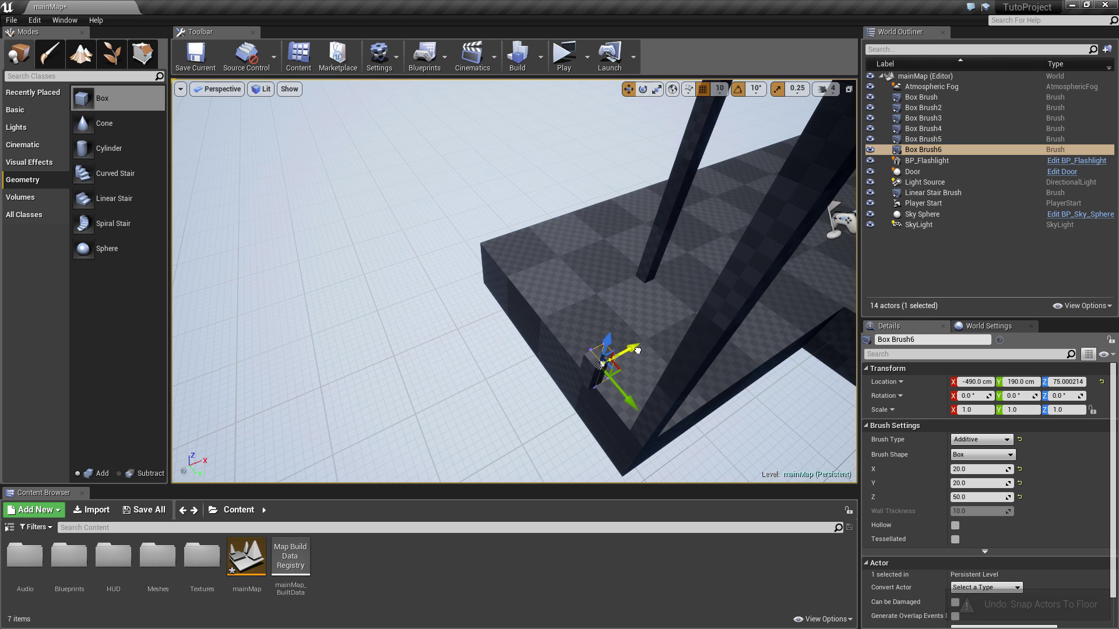
click(979, 497)
text(100)
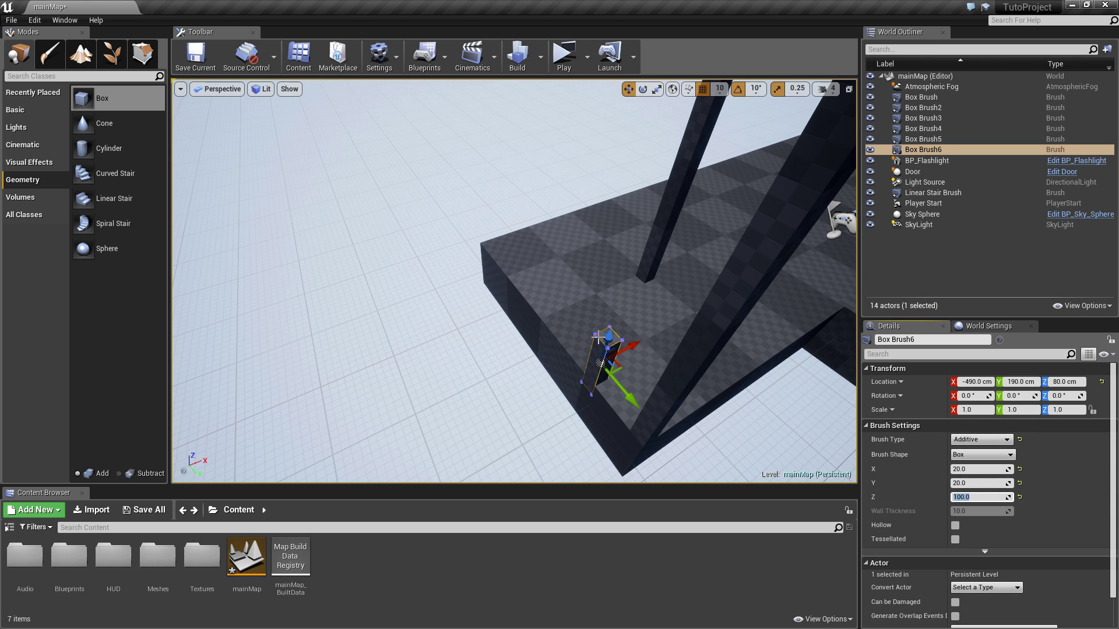
click(572, 74)
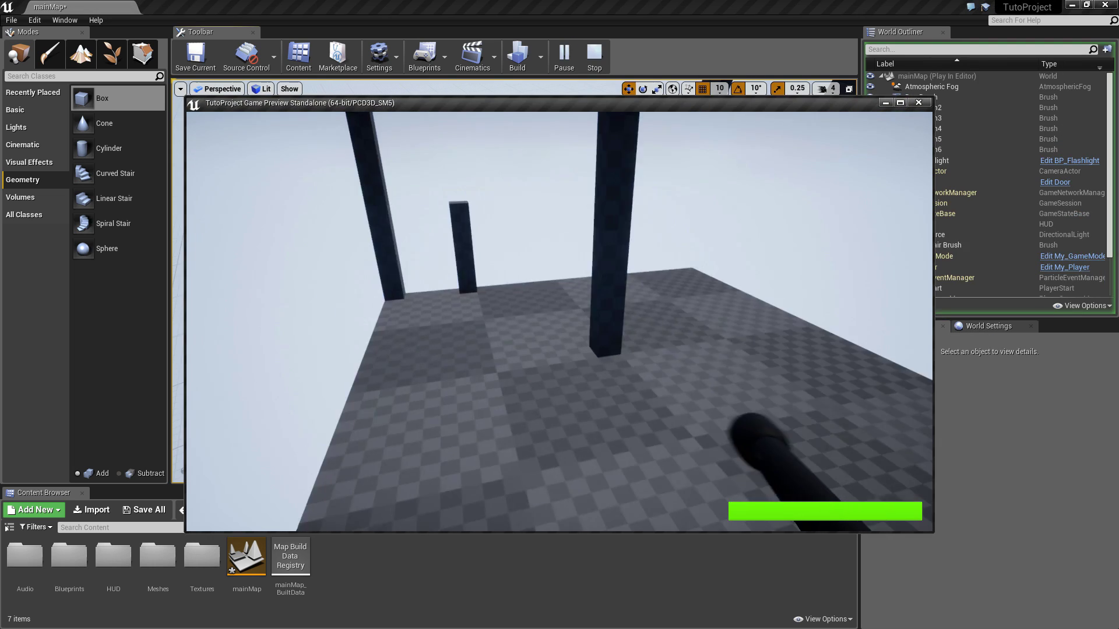
key(Escape)
Copy the railing post at 100 cm intervals along the platform edges
right_drag(227, 314, 408, 303)
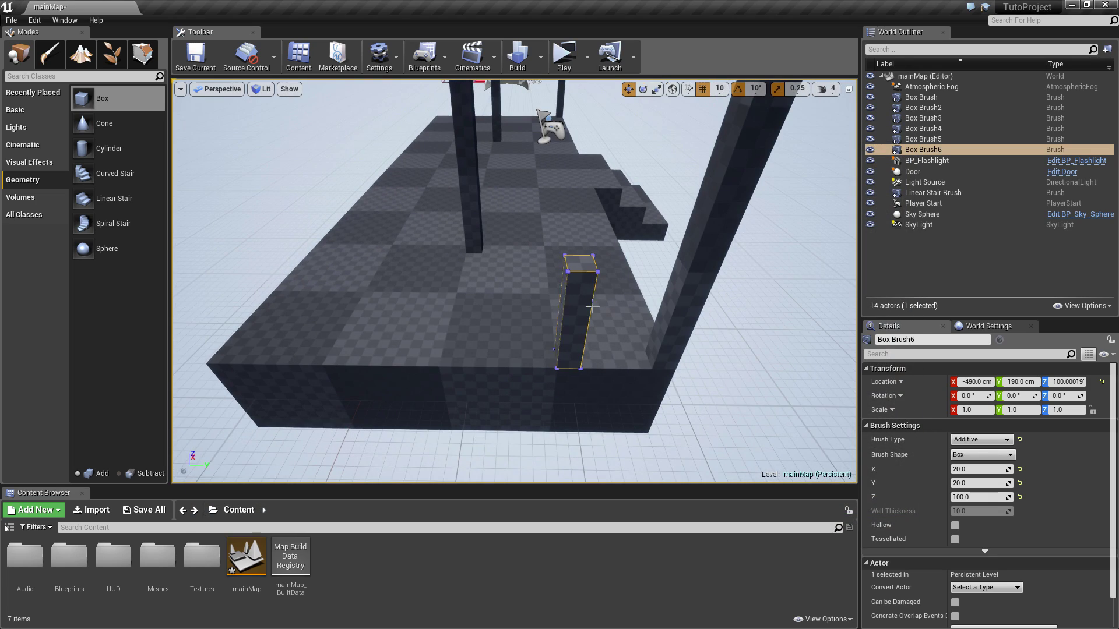
click(580, 315)
alt+drag(617, 317, 455, 315)
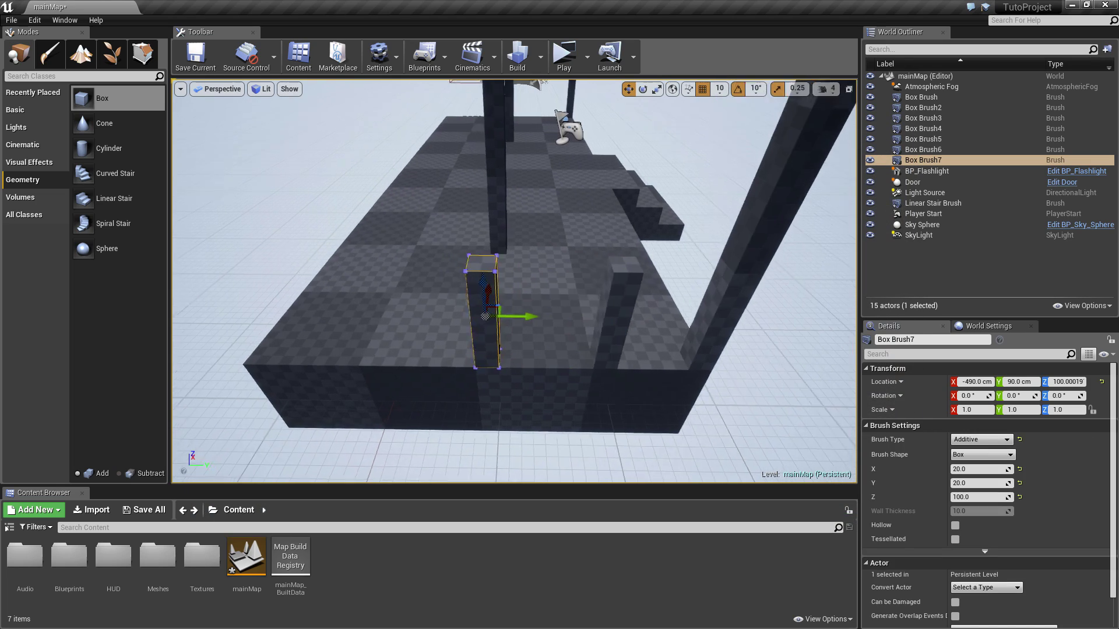
right_drag(454, 315, 587, 317)
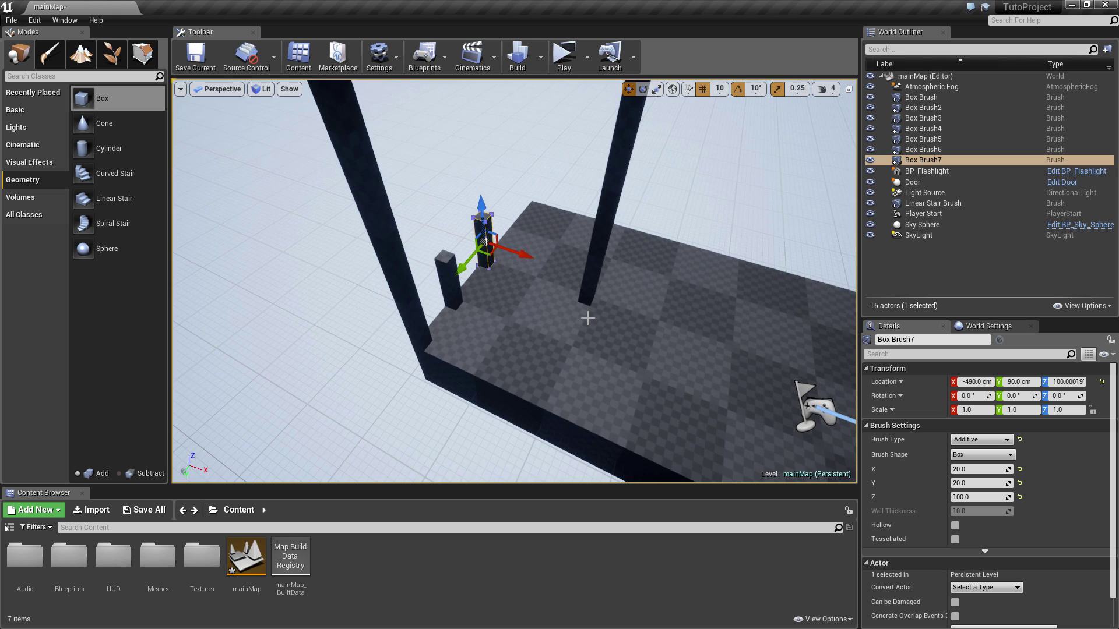
alt+drag(447, 283, 483, 299)
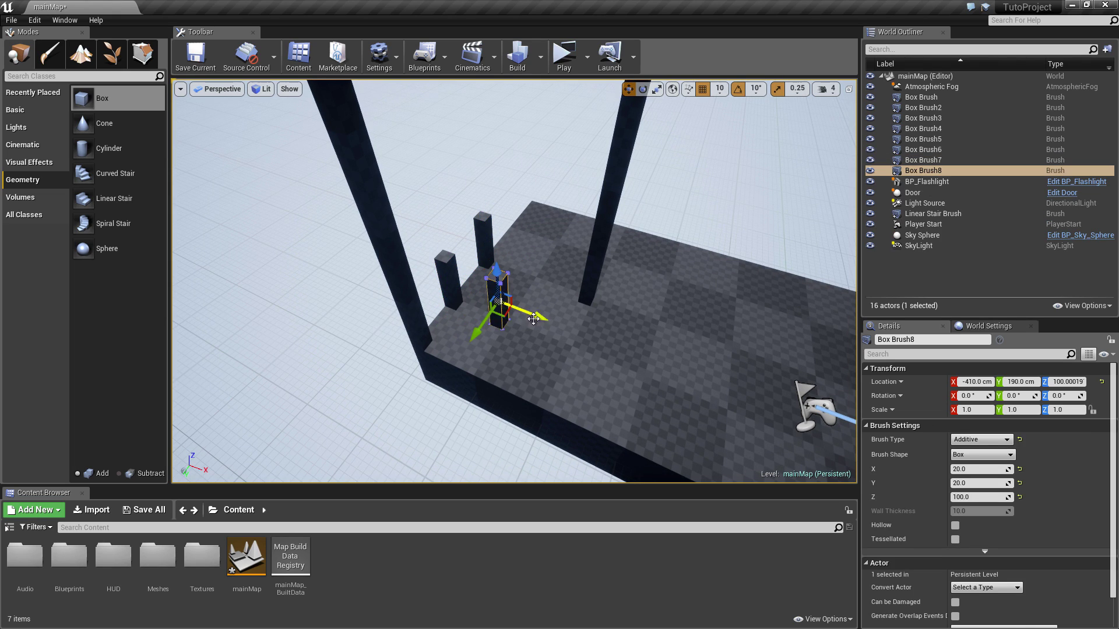
alt+drag(458, 383, 462, 378)
right_drag(461, 379, 447, 377)
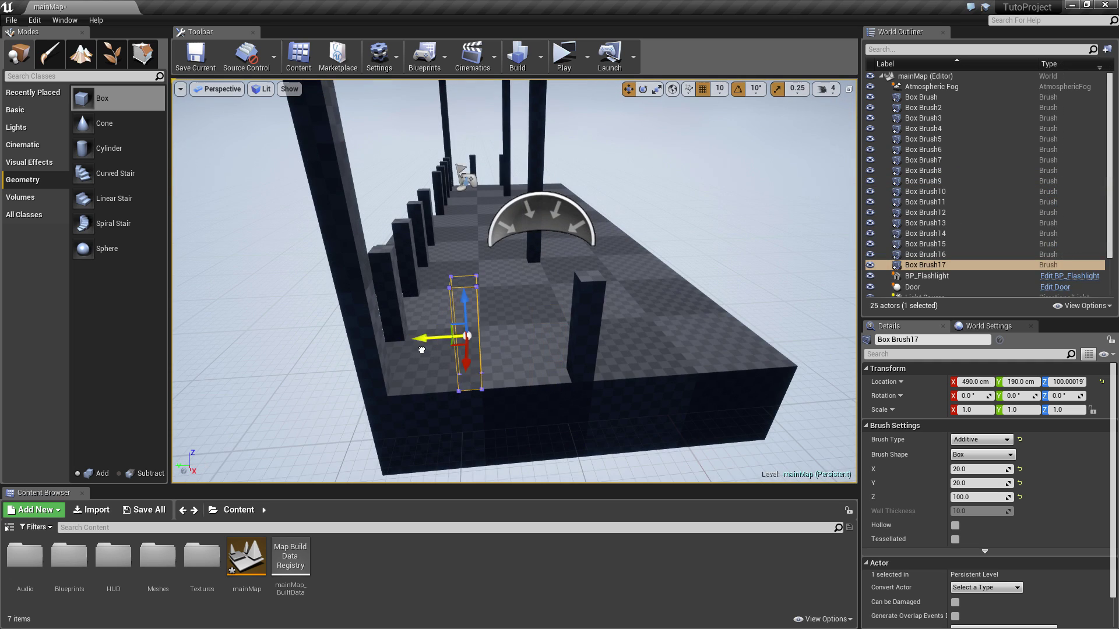
scroll(515, 339, down, 5)
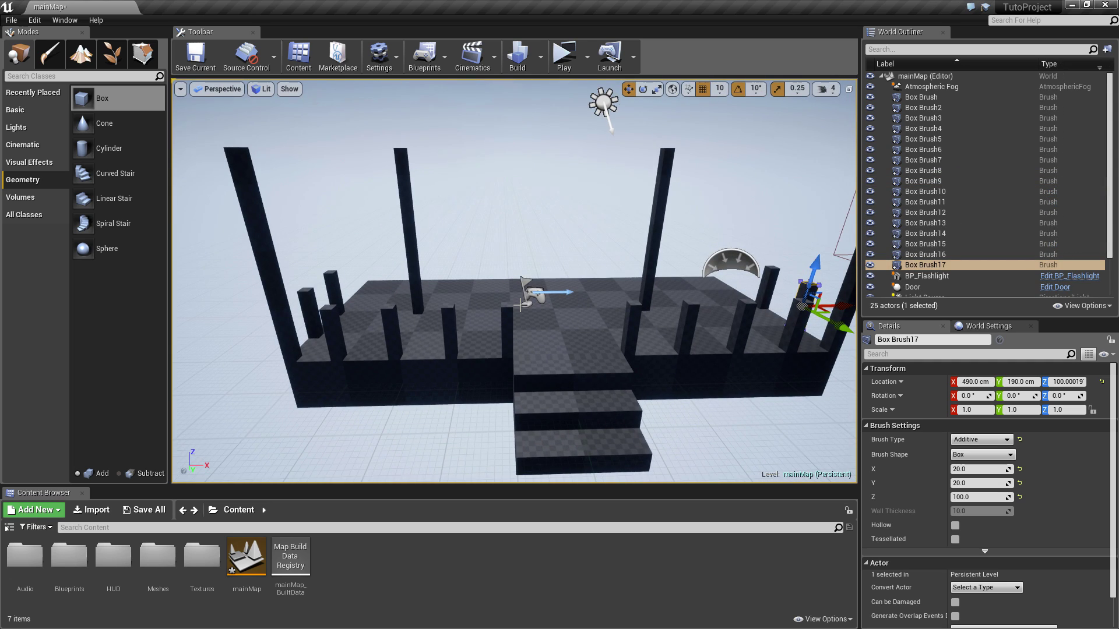
right_drag(521, 306, 437, 252)
Duplicate a railing post into a top rail 20 cm high, sized 100 then 80 cm long
click(453, 258)
key(ctrl+w)
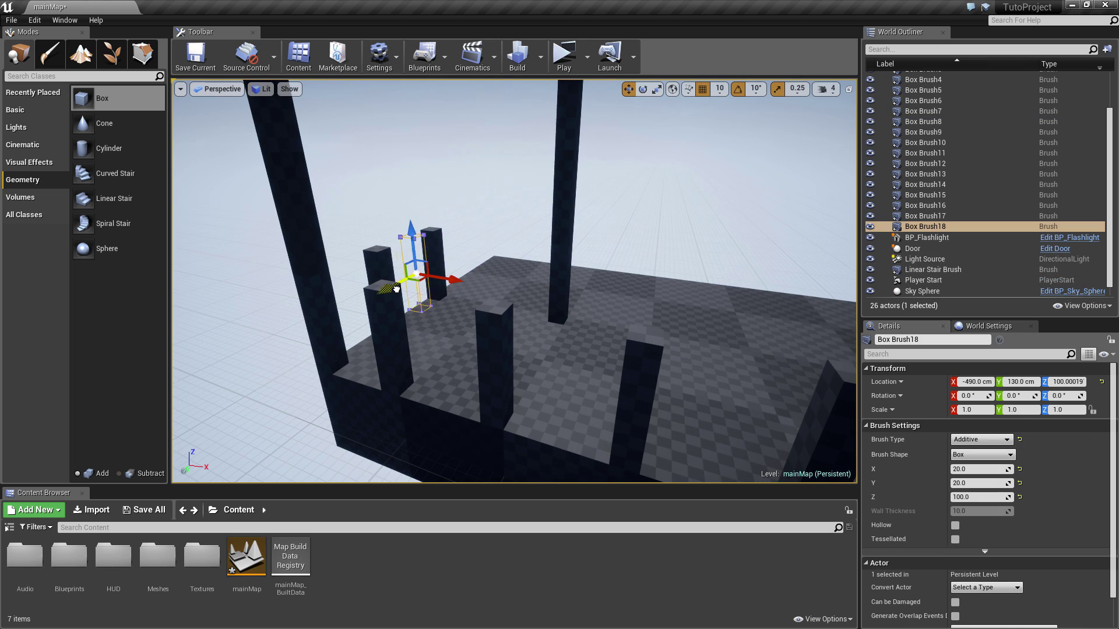
click(978, 497)
text(20)
key(Return)
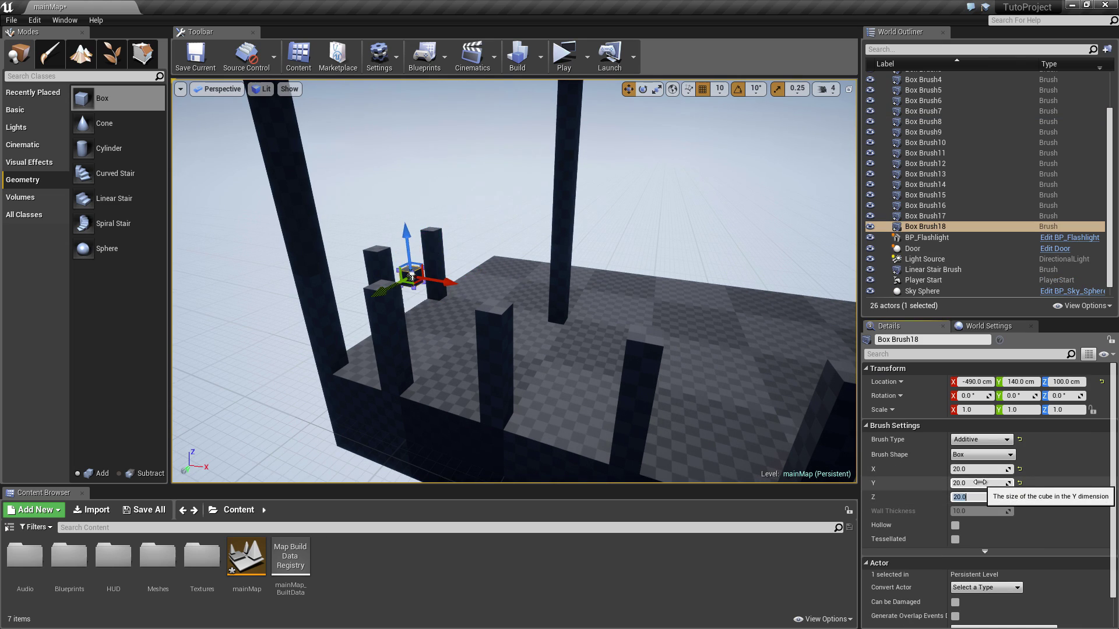
right_drag(482, 245, 540, 262)
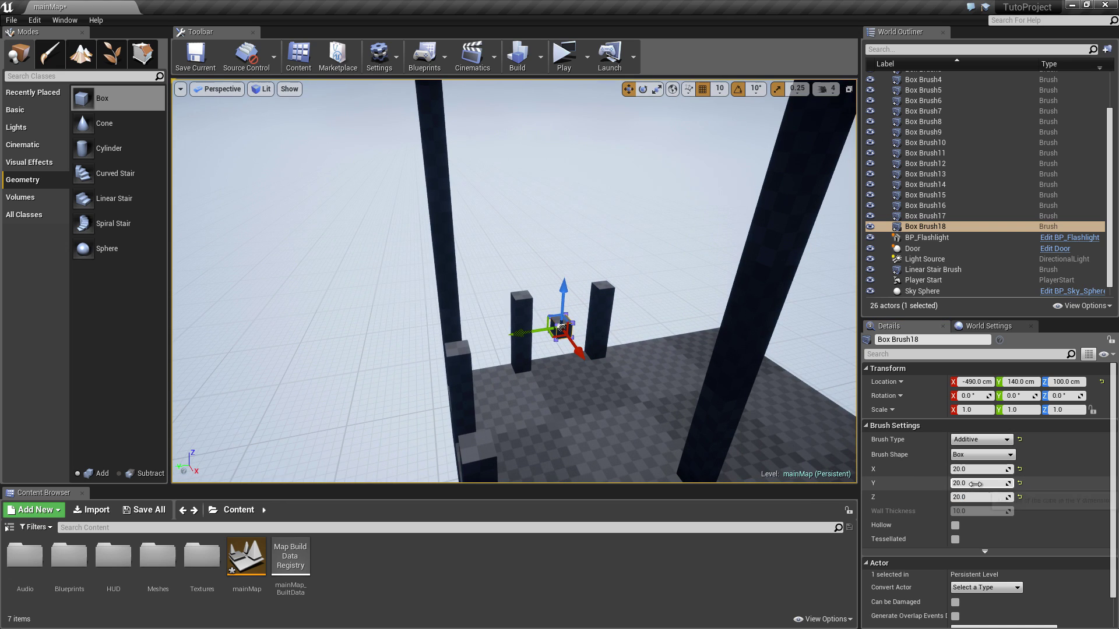
text(10)
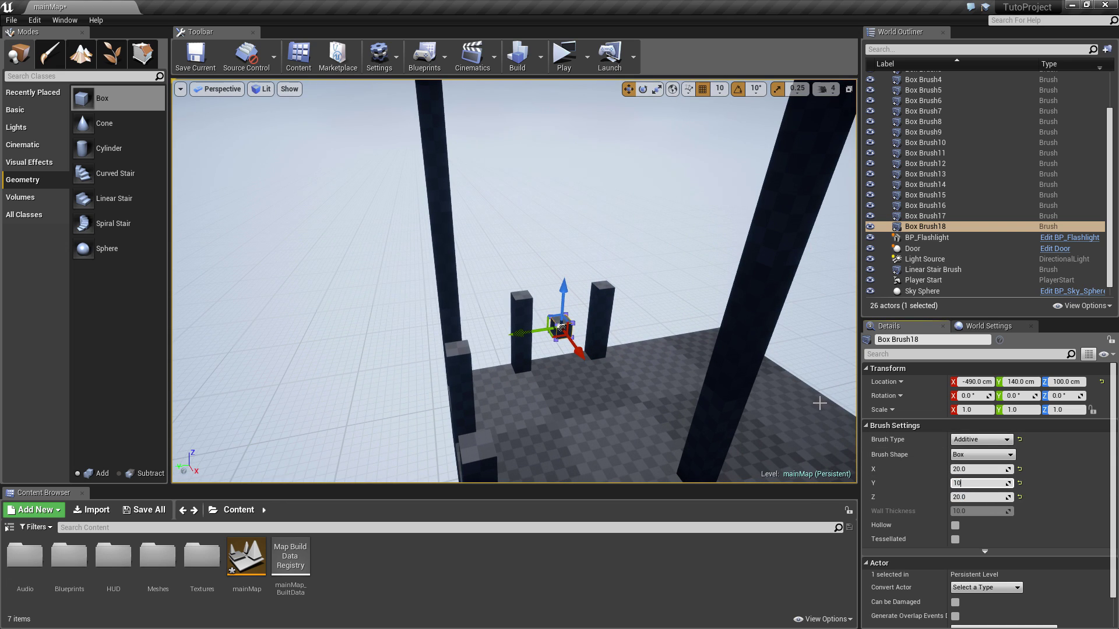
key(Return)
key(f)
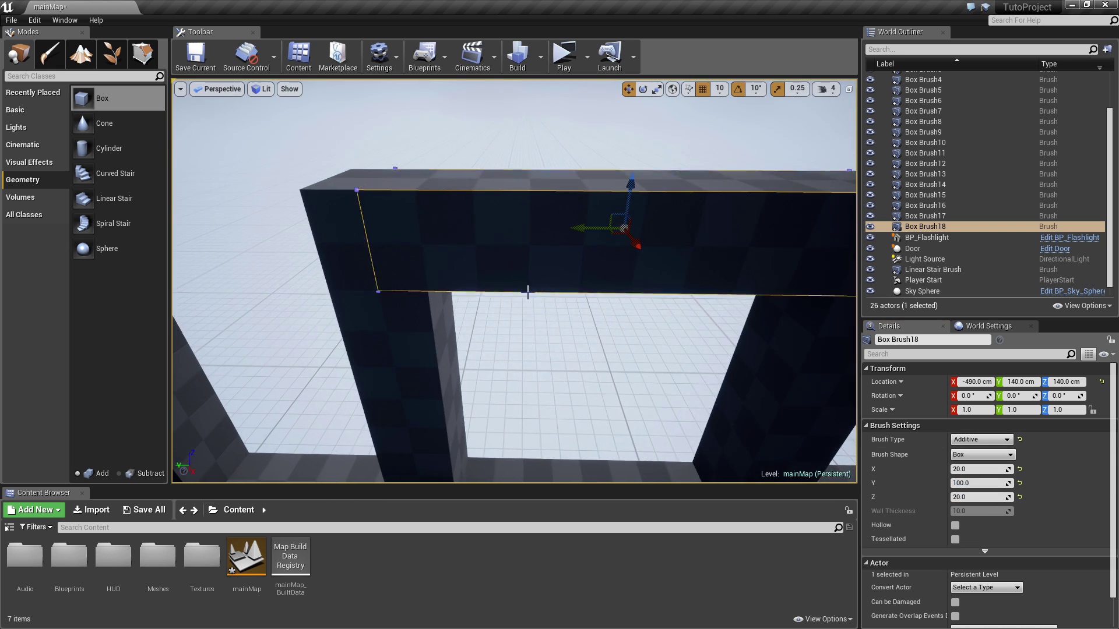
scroll(566, 233, down, 3)
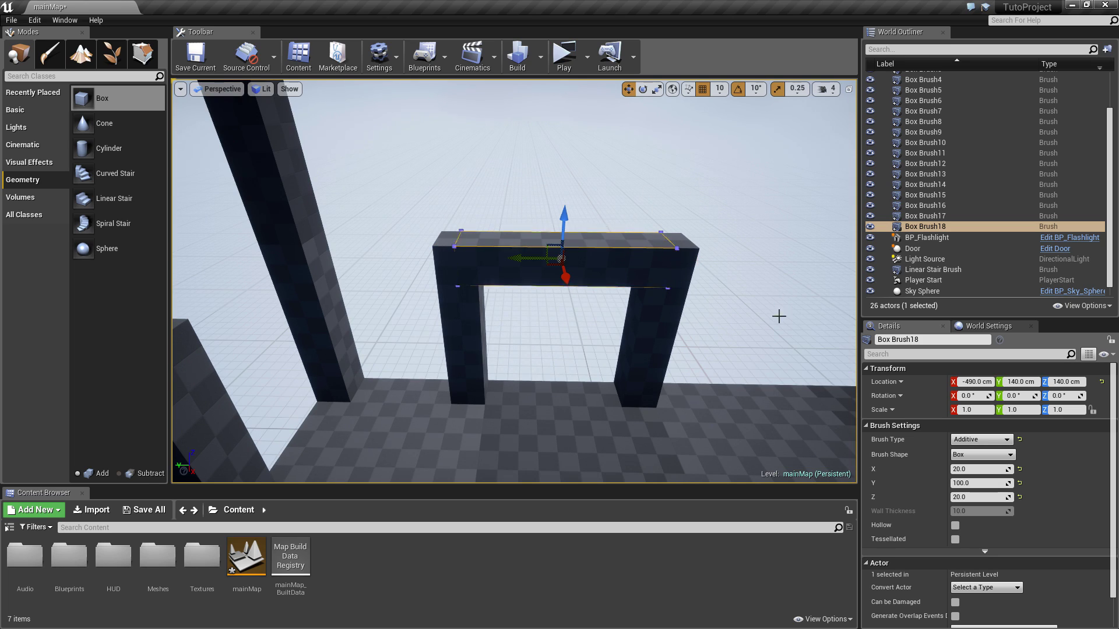
text(80)
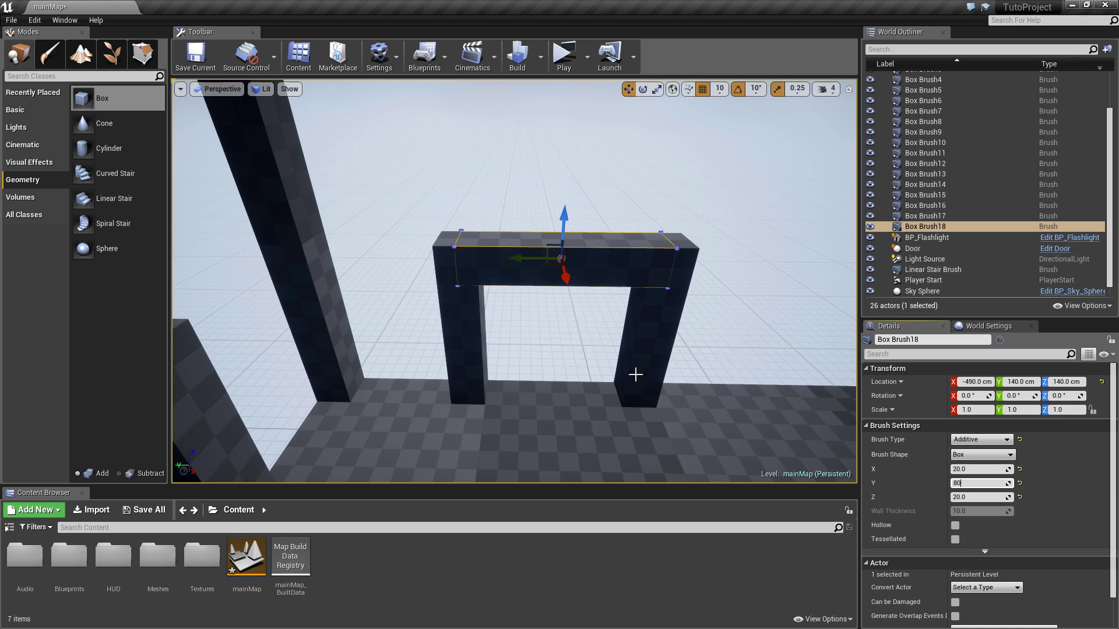
Copy the top rail along the edge and set its length to 60 cm
click(651, 213)
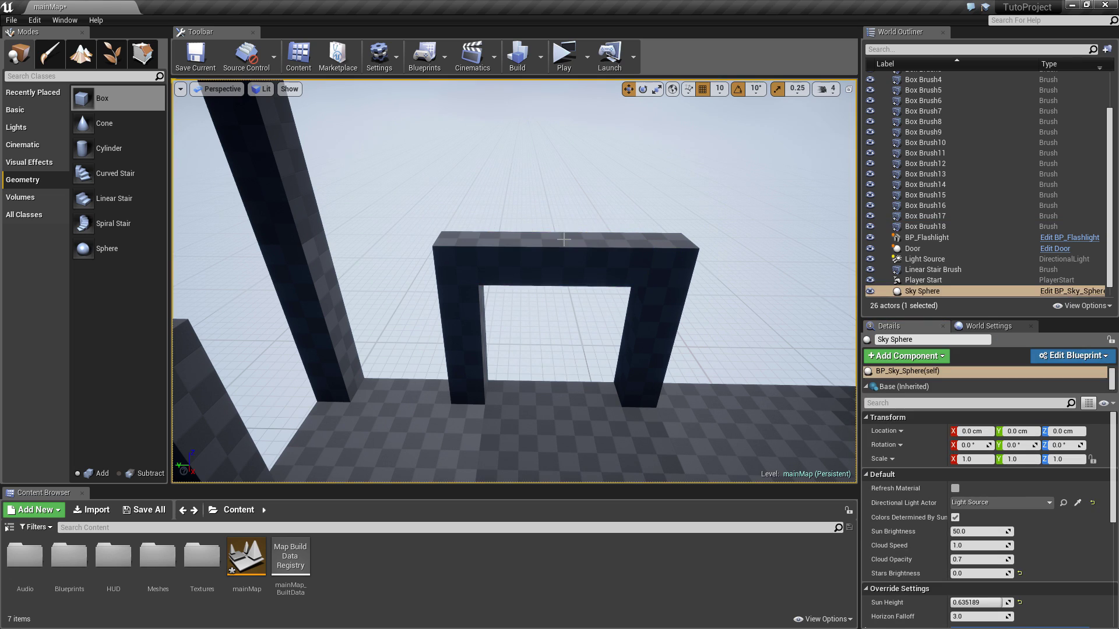
mouse_move(562, 257)
alt+mouse_down()
mouse_move(424, 249)
mouse_move(437, 245)
alt+mouse_up()
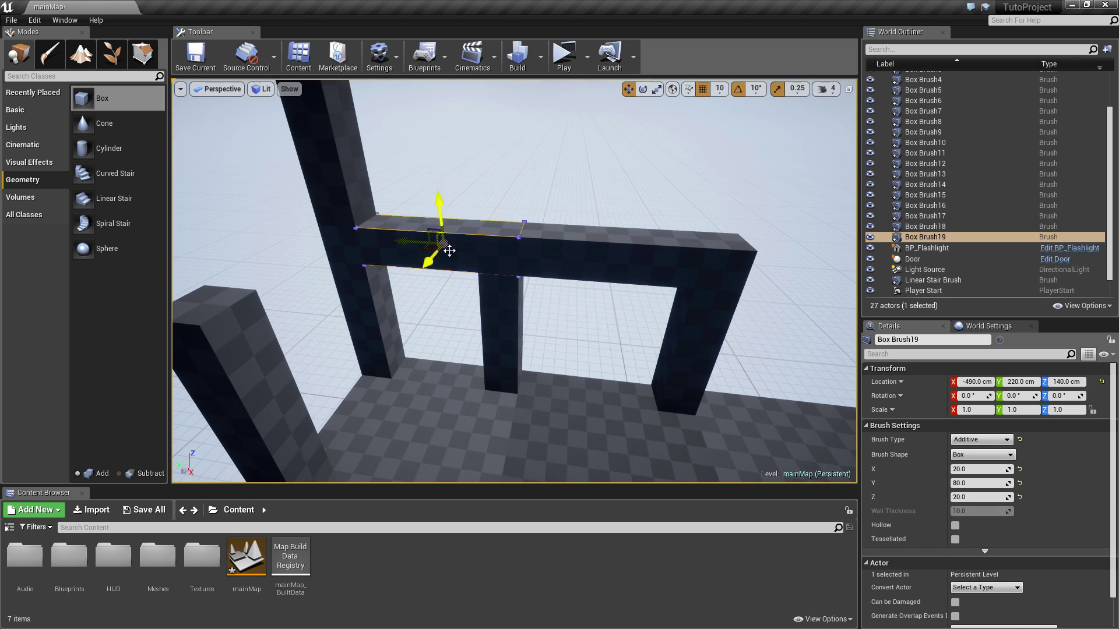
click(980, 483)
text(60)
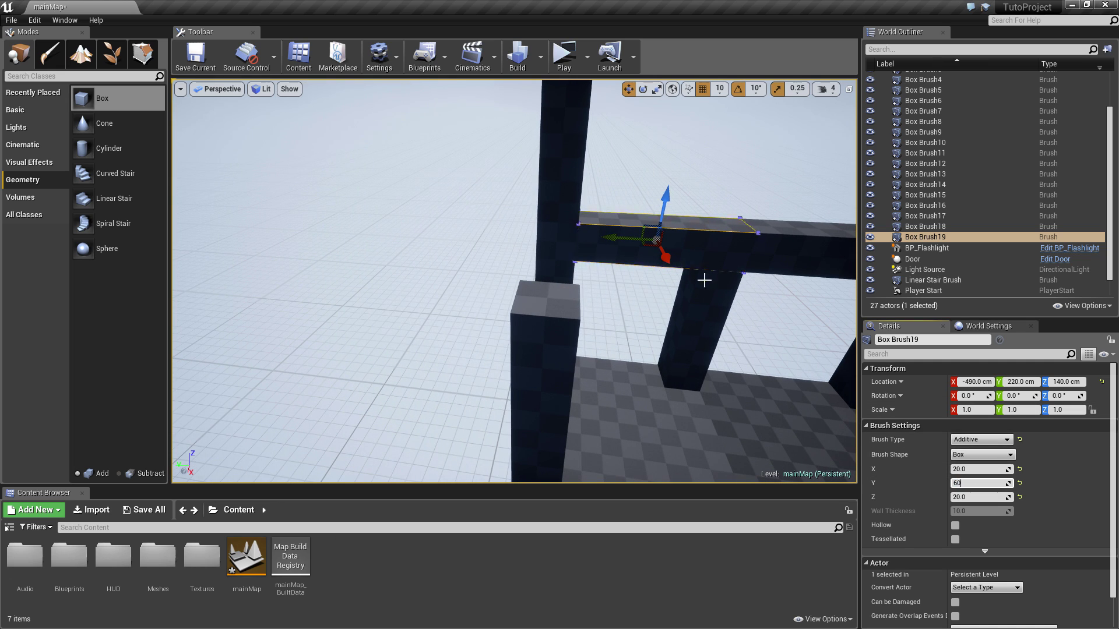
Copy a rail to the corner post with a 60 cm X length, then start a playtest
right_drag(636, 273, 757, 315)
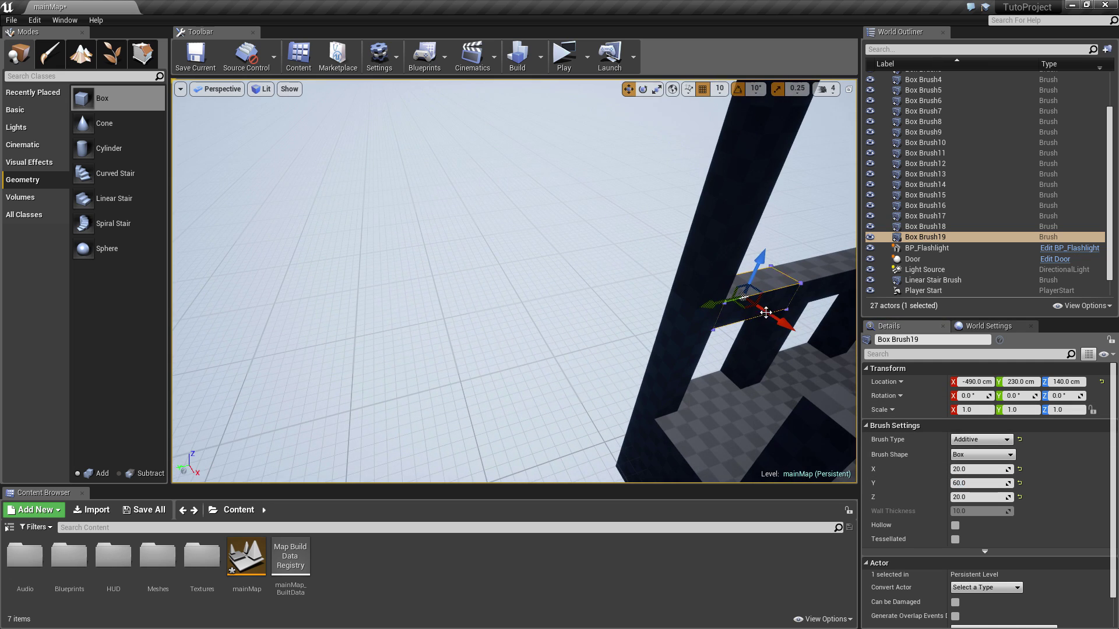
alt+drag(772, 318, 784, 315)
mouse_move(784, 315)
right_down()
mouse_move(726, 335)
mouse_move(551, 288)
right_up()
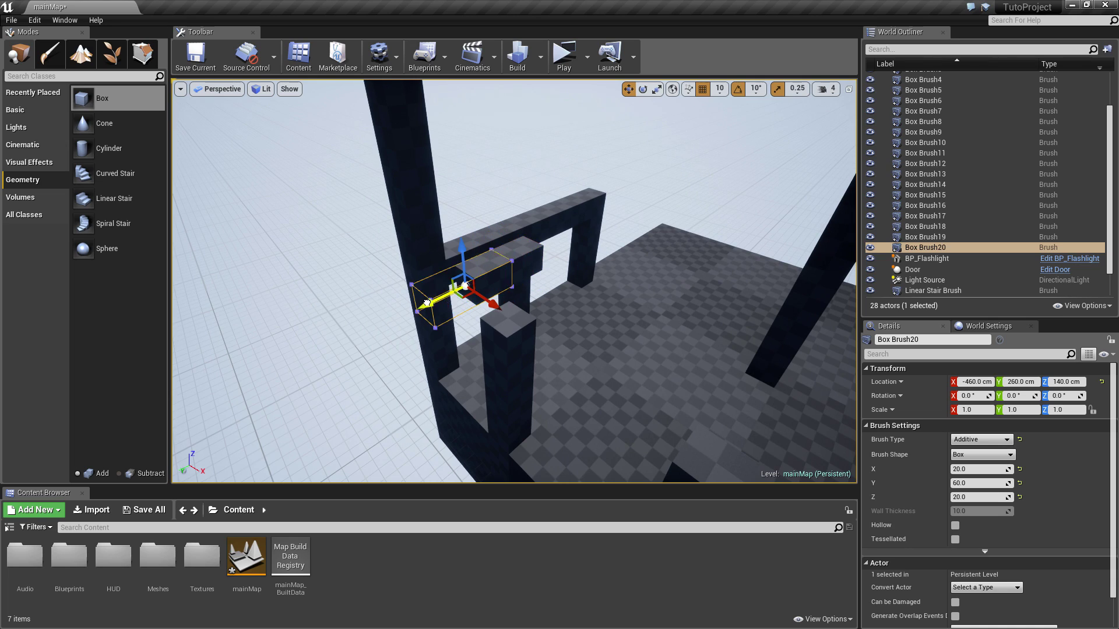
click(968, 483)
text(2)
text(3)
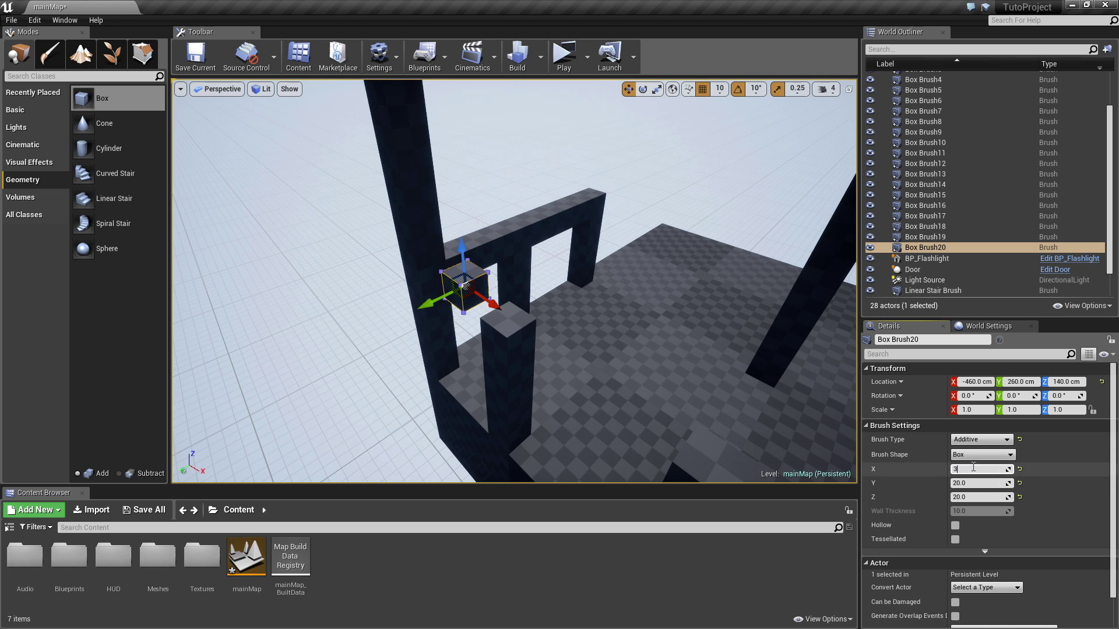
key(BackSpace)
text(60)
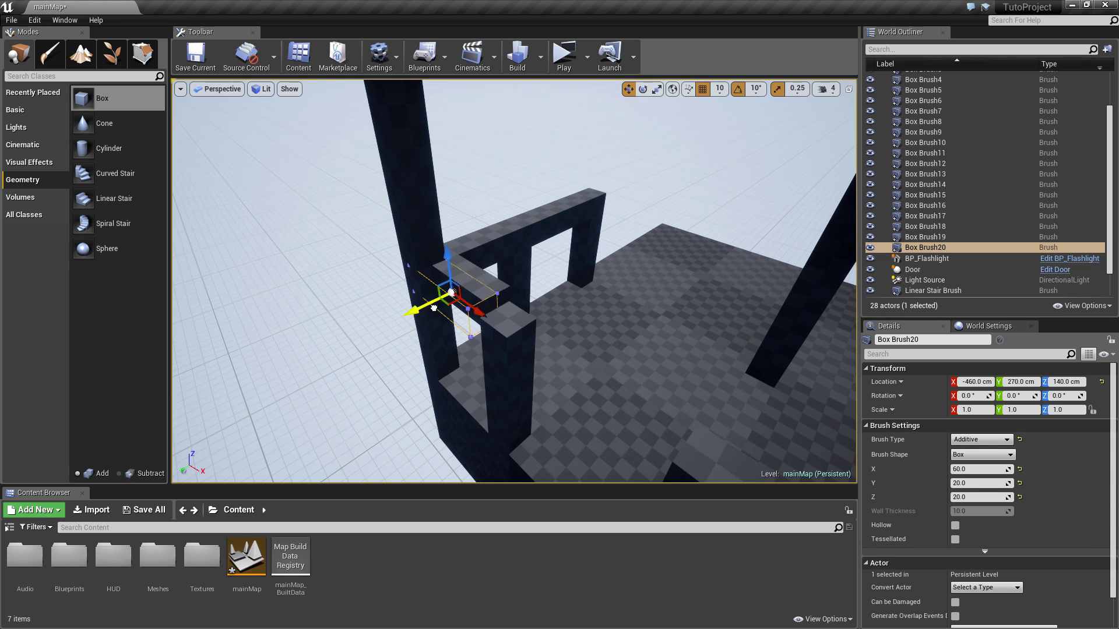
click(564, 58)
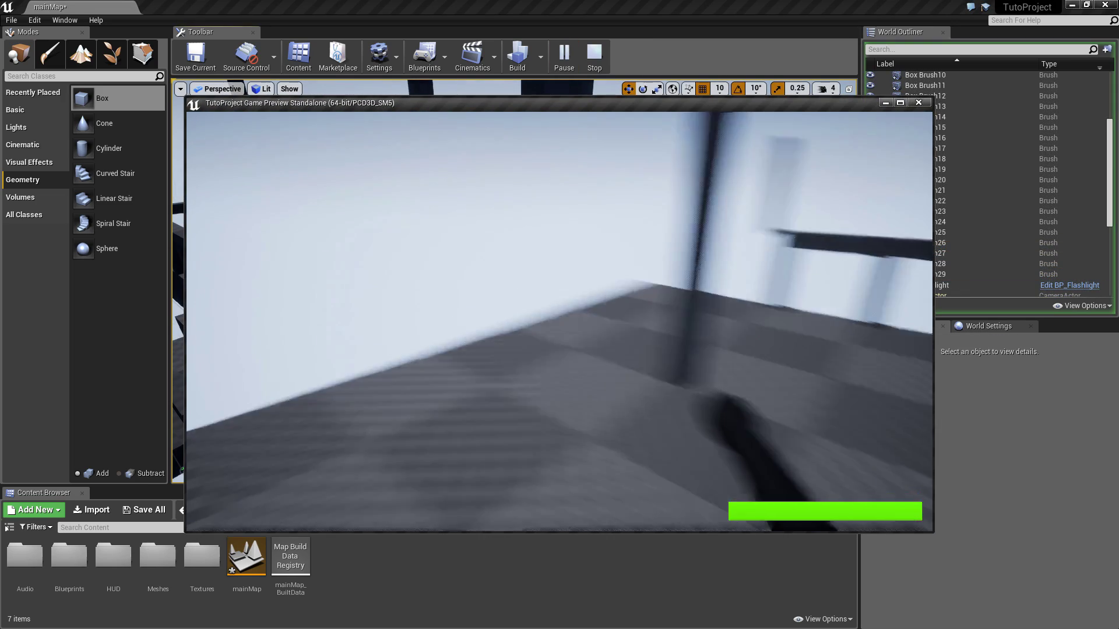
Stop the playtest and frame the first top rail piece of the railings
key(Escape)
right_drag(519, 325, 653, 281)
click(461, 324)
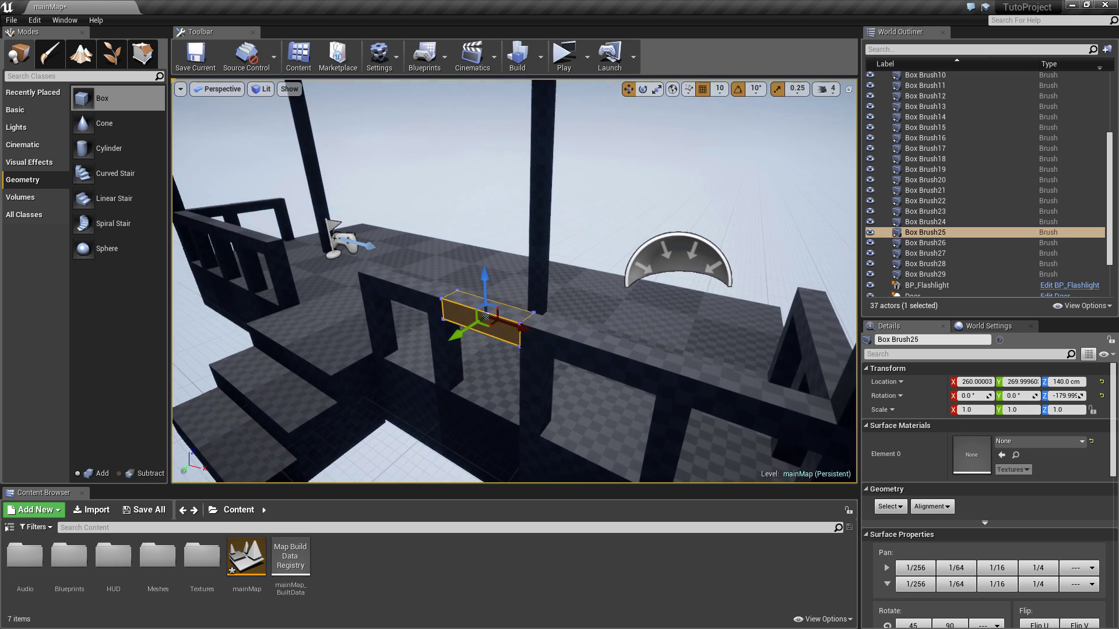
click(538, 311)
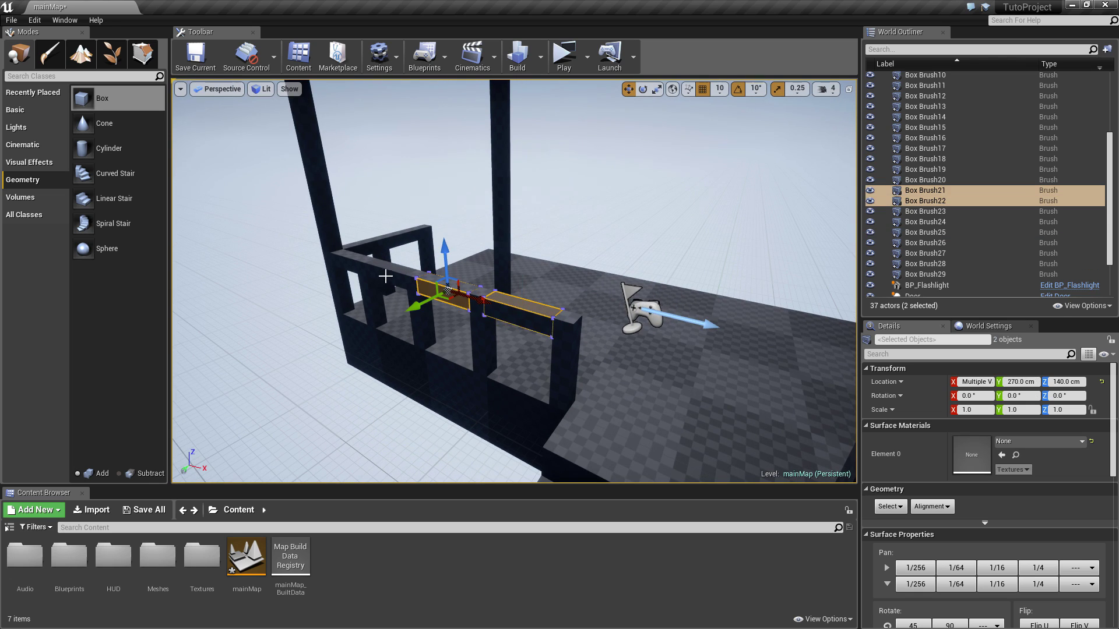
click(360, 271)
key(f)
Set the top rail's thickness to 10 cm and its height to 10 cm
click(979, 469)
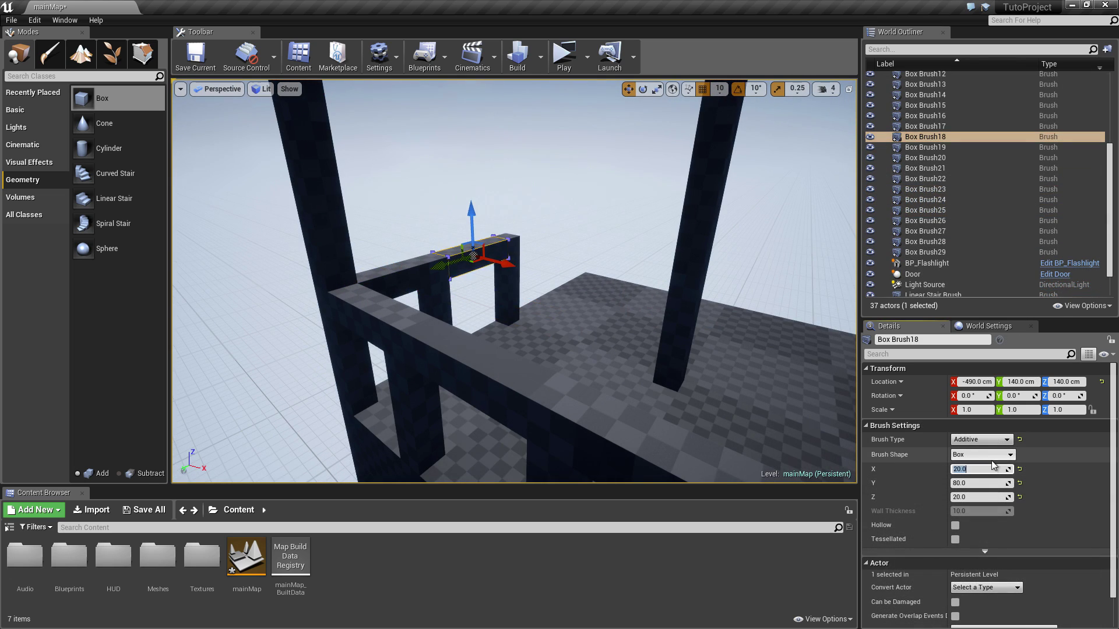
text(0)
key(Return)
text(10)
key(Return)
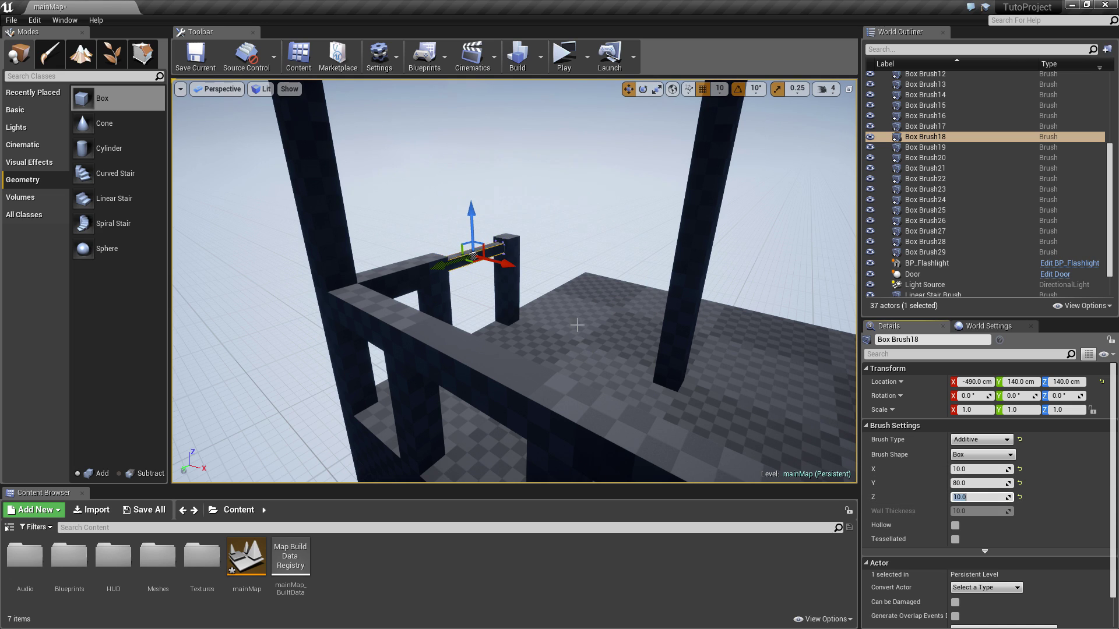
scroll(573, 310, up, 2)
Give Box Brush18's corner rail piece a thickness of 10 cm
click(338, 275)
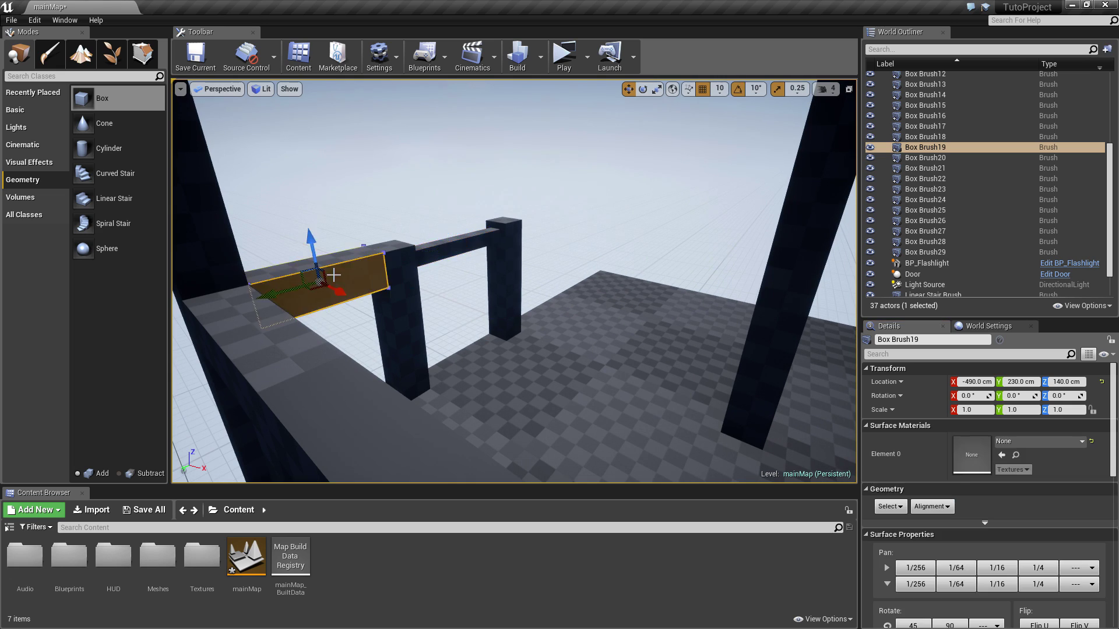
key(f)
click(925, 147)
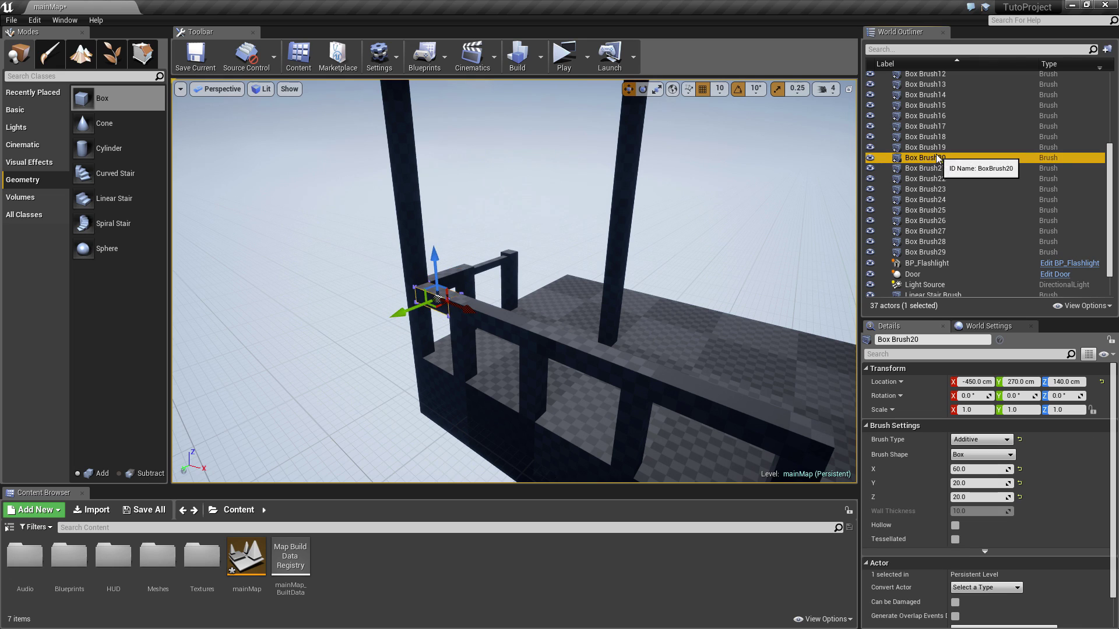
click(985, 470)
text(10)
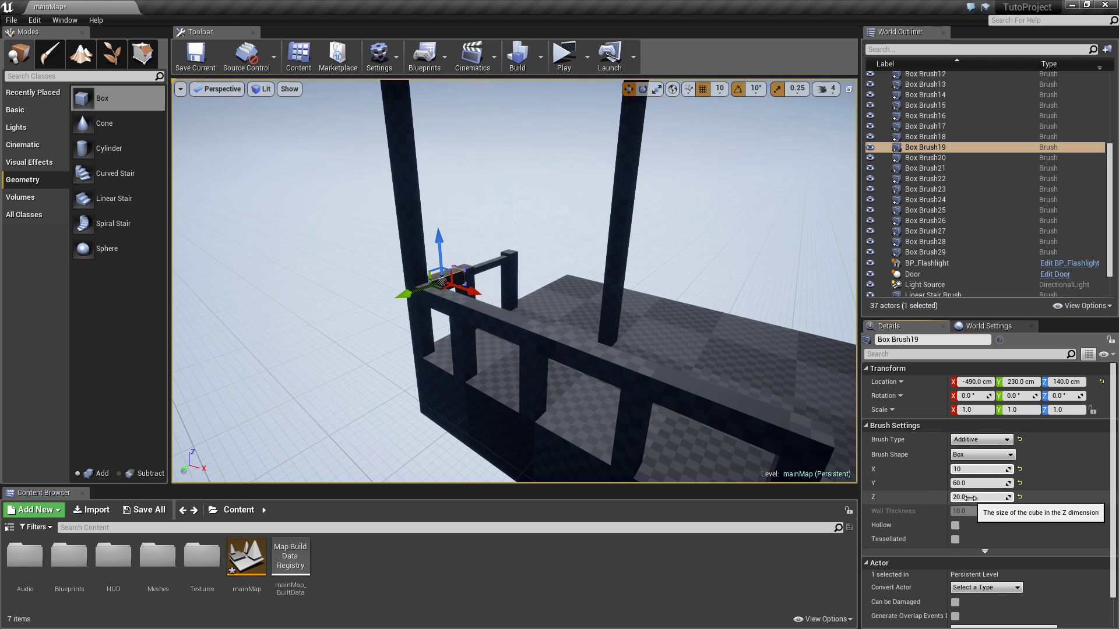
Select the top railing beam together with additional railing beam pieces
right_drag(583, 320, 524, 292)
click(484, 263)
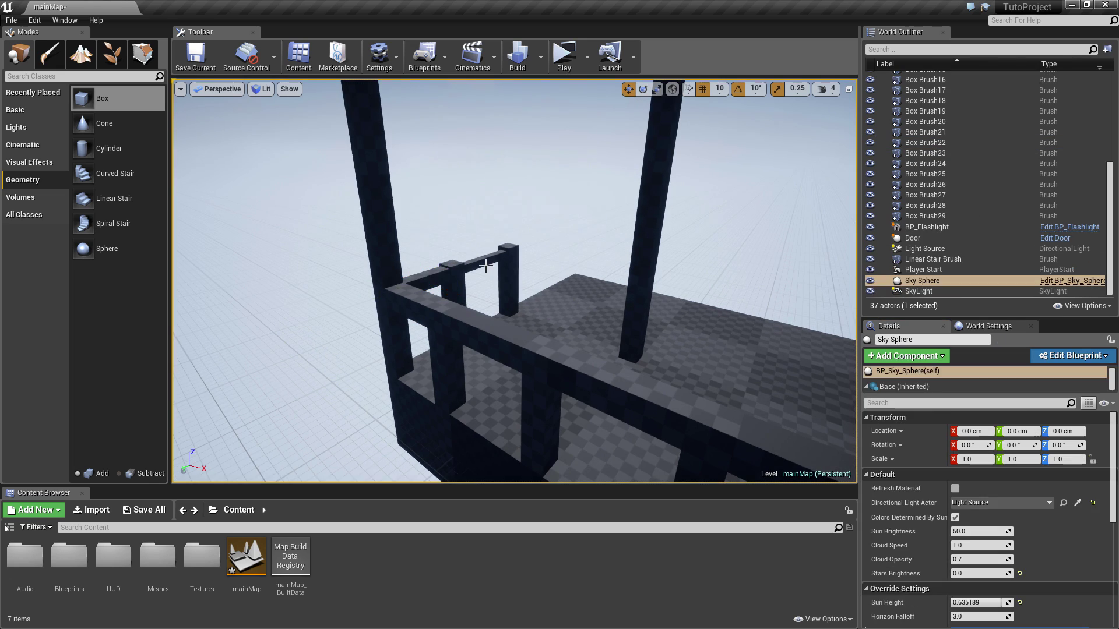
click(925, 205)
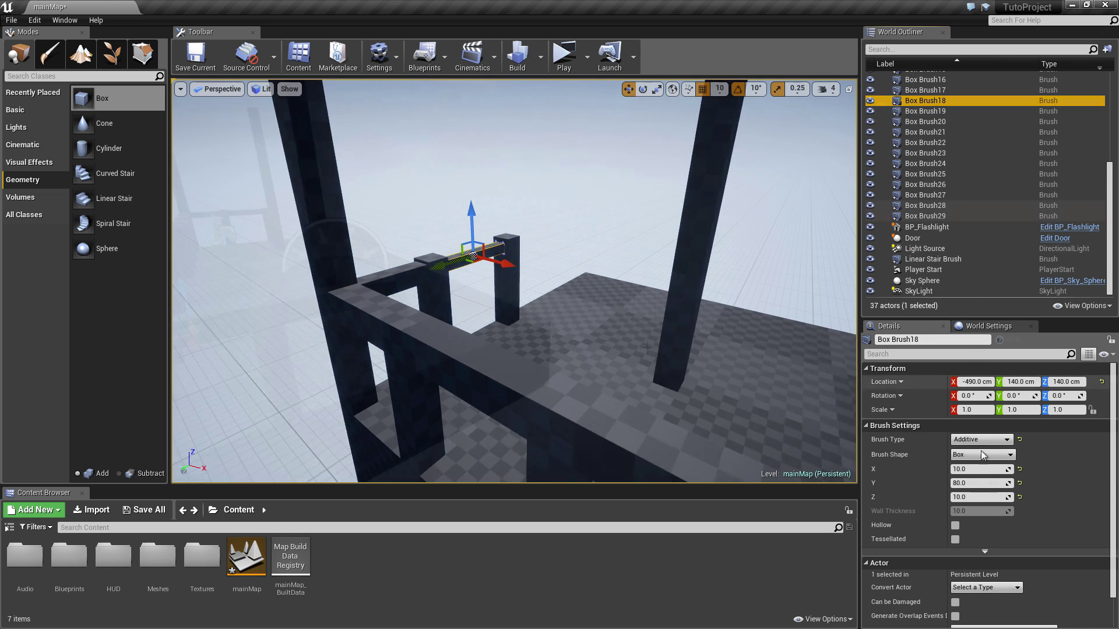
shift+click(925, 216)
mouse_move(608, 316)
right_down()
mouse_move(599, 321)
mouse_move(585, 143)
right_up()
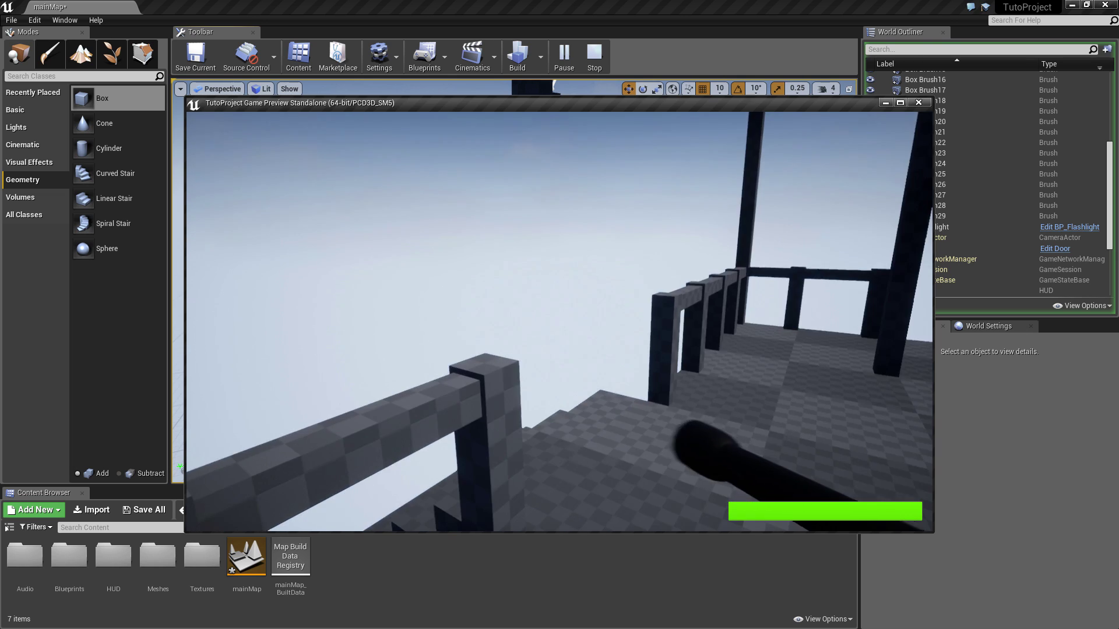
Stop the playtest and select the pillar Box Brush30
key(Escape)
click(643, 302)
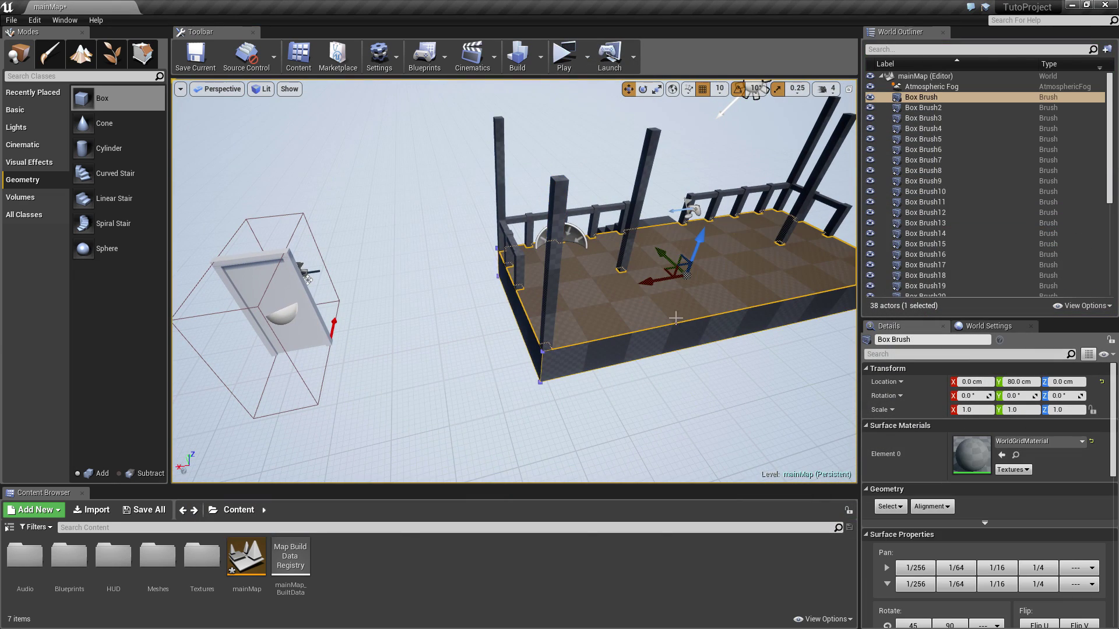
click(932, 97)
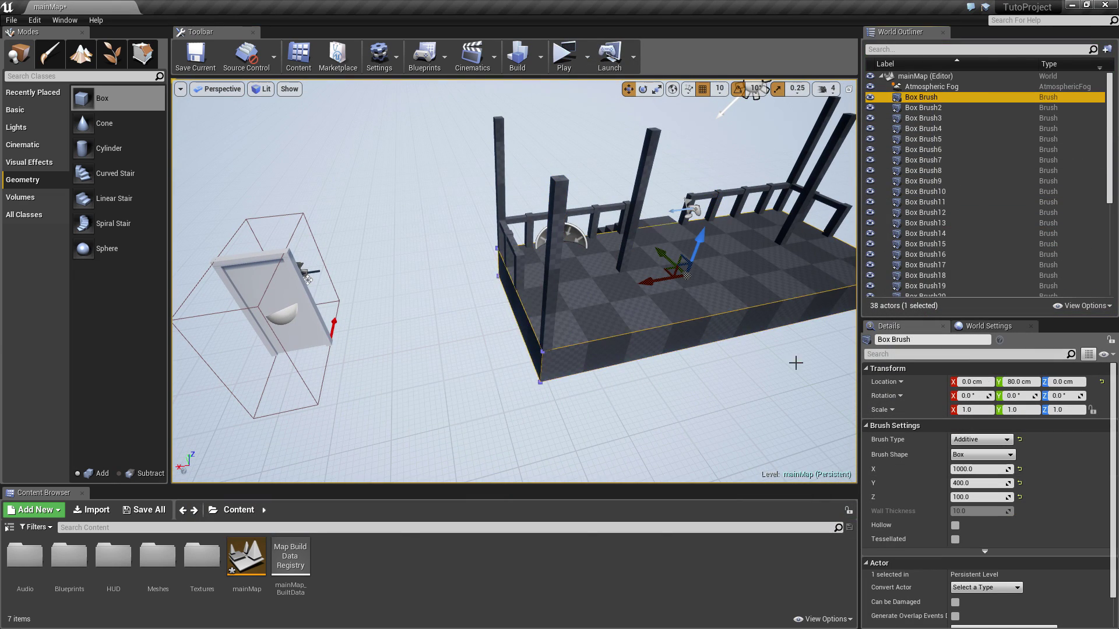
click(554, 225)
click(913, 238)
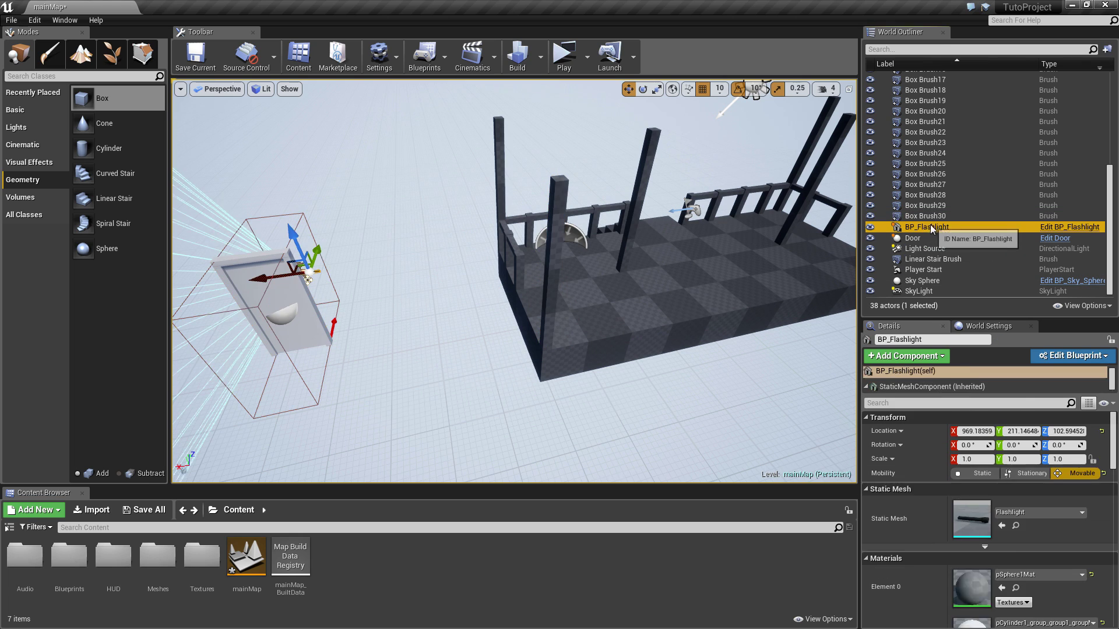
click(925, 215)
Stretch Box Brush30 to Brush X 1000 to form a long back wall
click(980, 472)
text(1000)
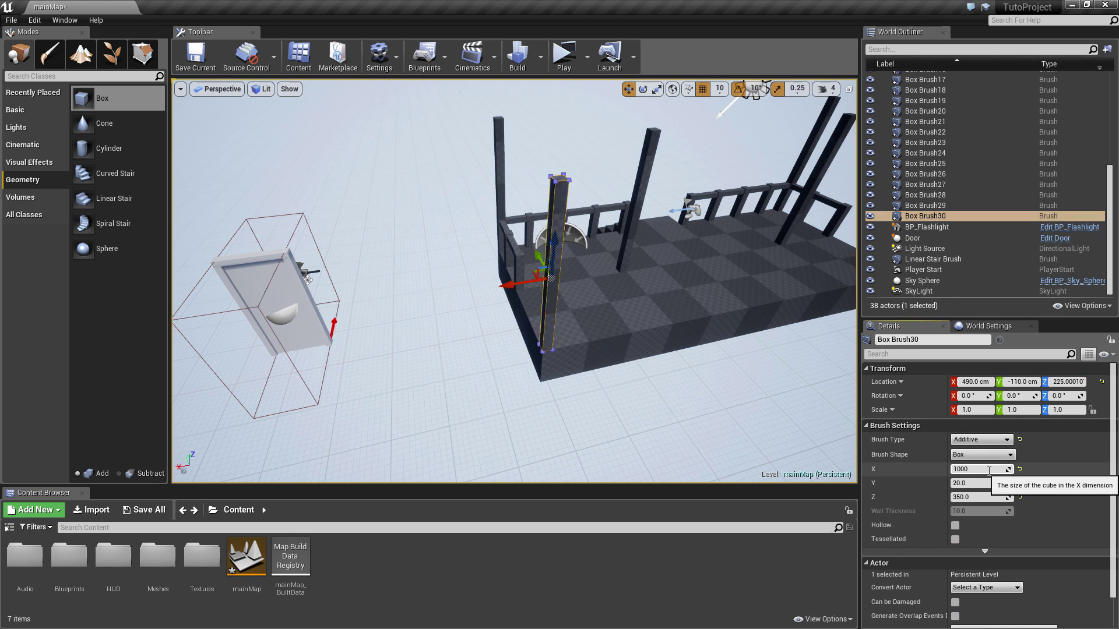
key(Return)
right_drag(566, 305, 327, 277)
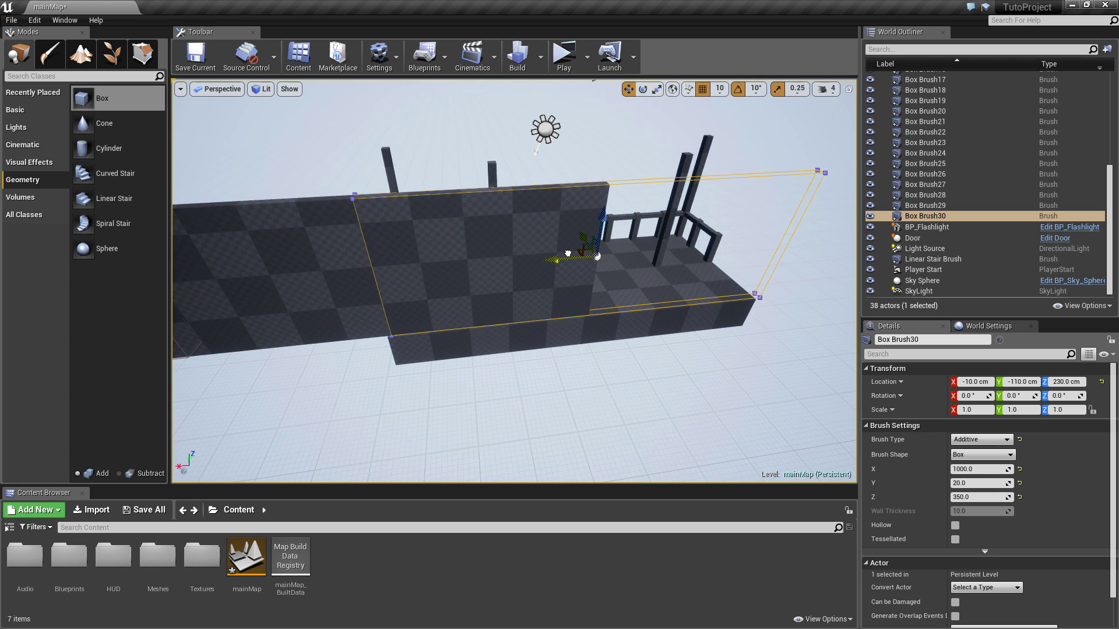
key(f)
scroll(961, 452, down, 1)
key(Return)
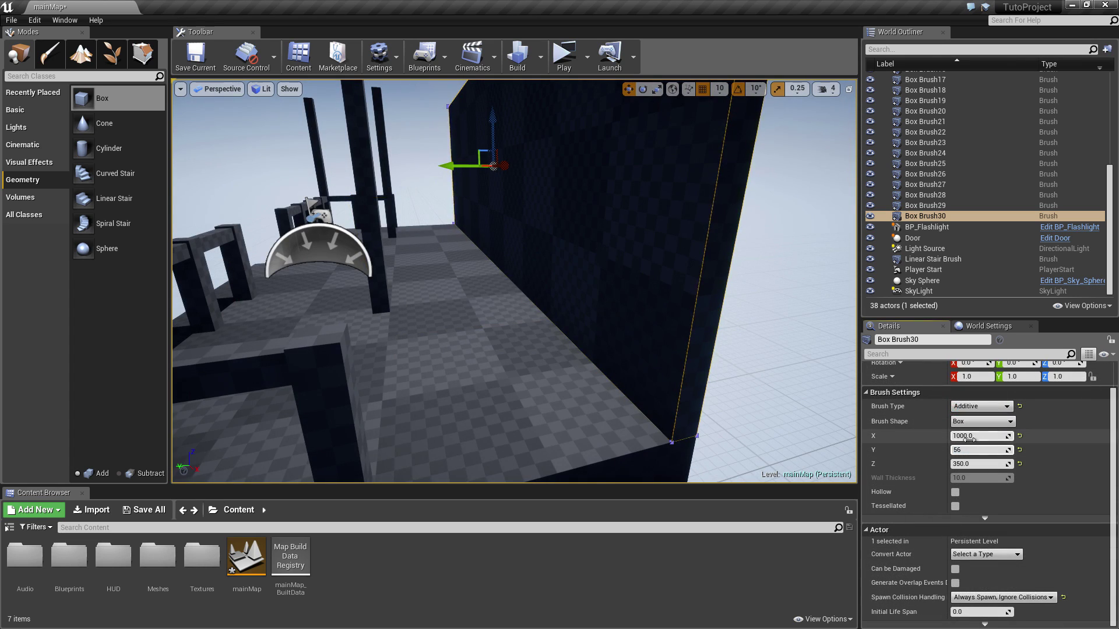
Nudge the Door 10 cm along X, then duplicate the back wall brush with Ctrl+W
click(611, 273)
right_drag(611, 272, 636, 249)
scroll(617, 272, up, 2)
scroll(616, 272, down, 3)
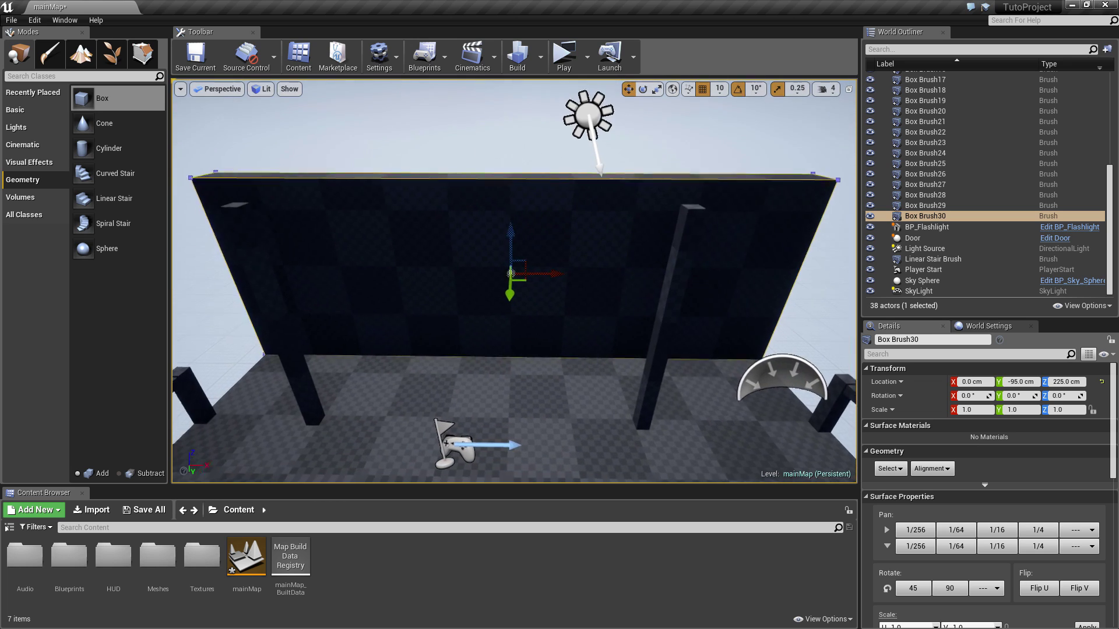
scroll(635, 249, down, 3)
click(825, 307)
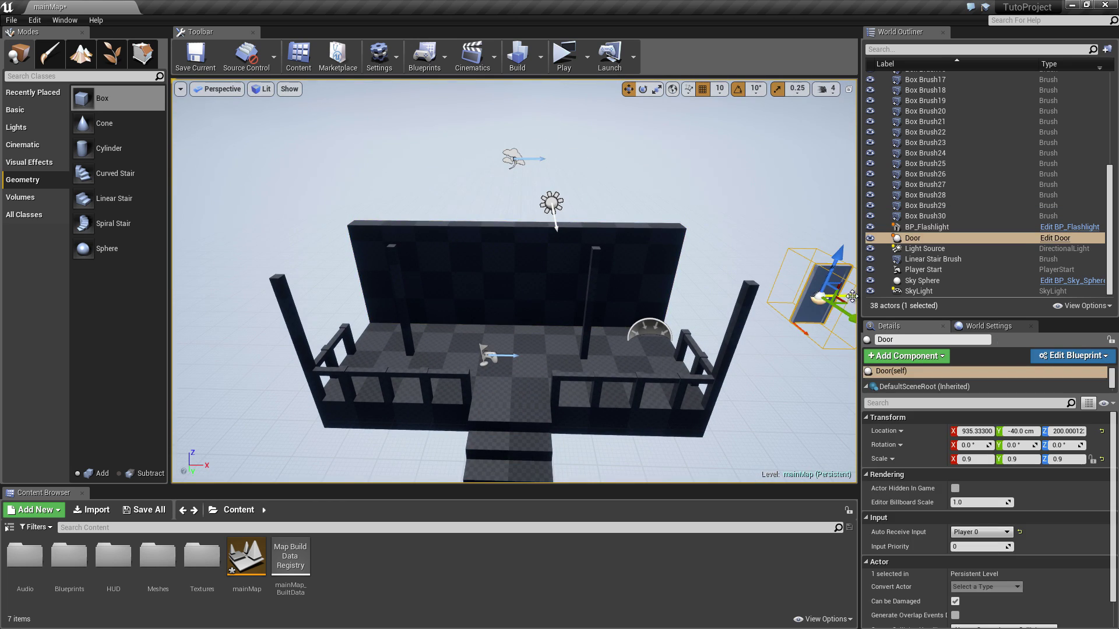
drag(852, 296, 855, 277)
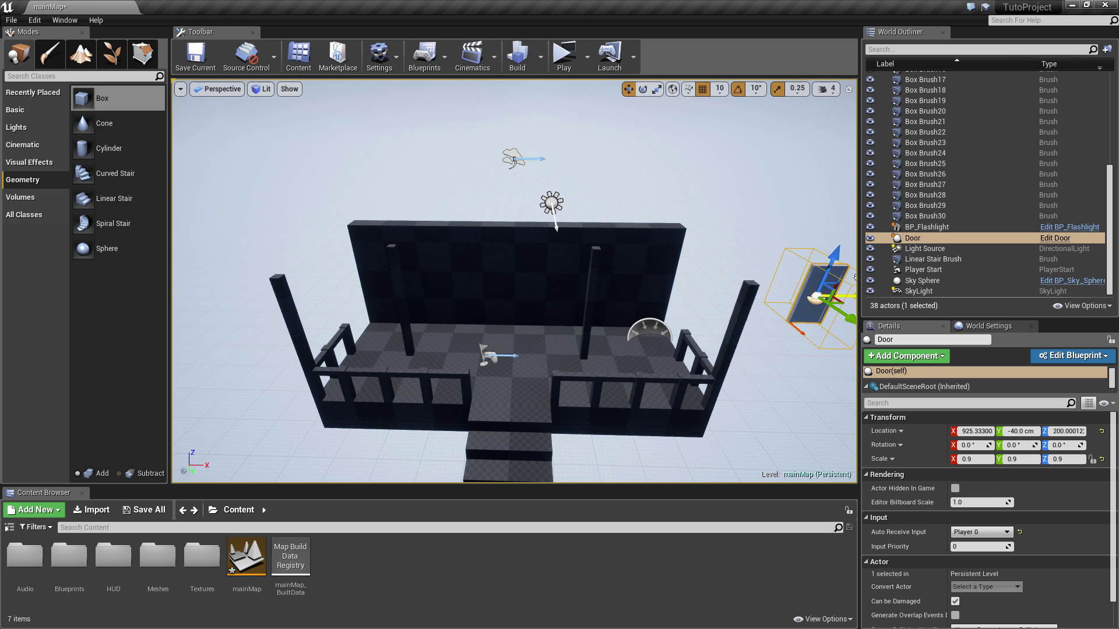
scroll(642, 278, up, 3)
click(538, 255)
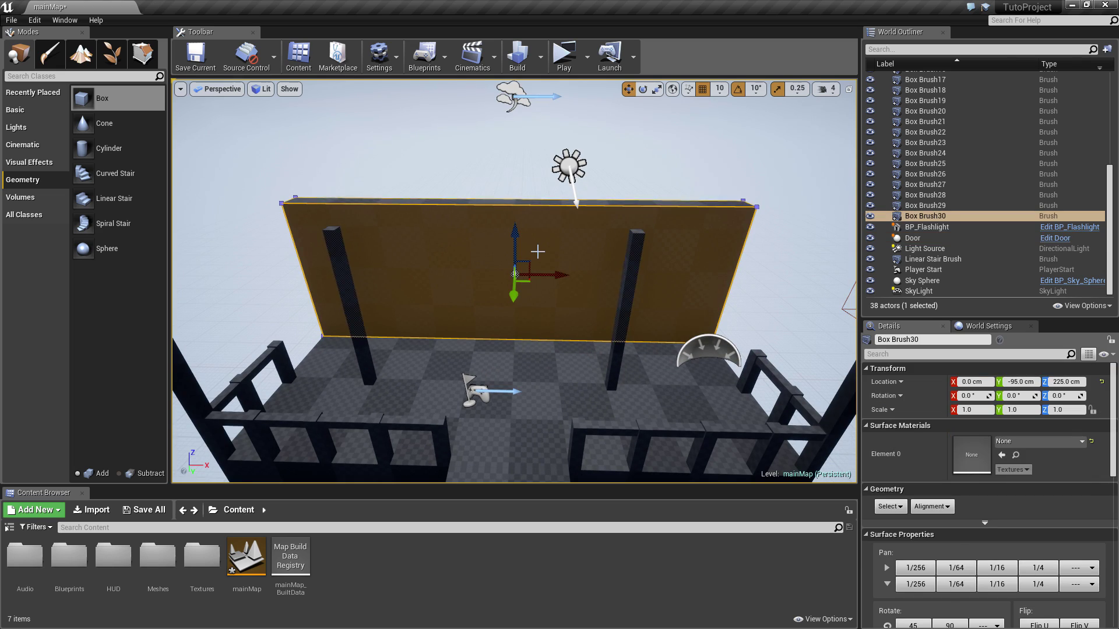
key(ctrl+w)
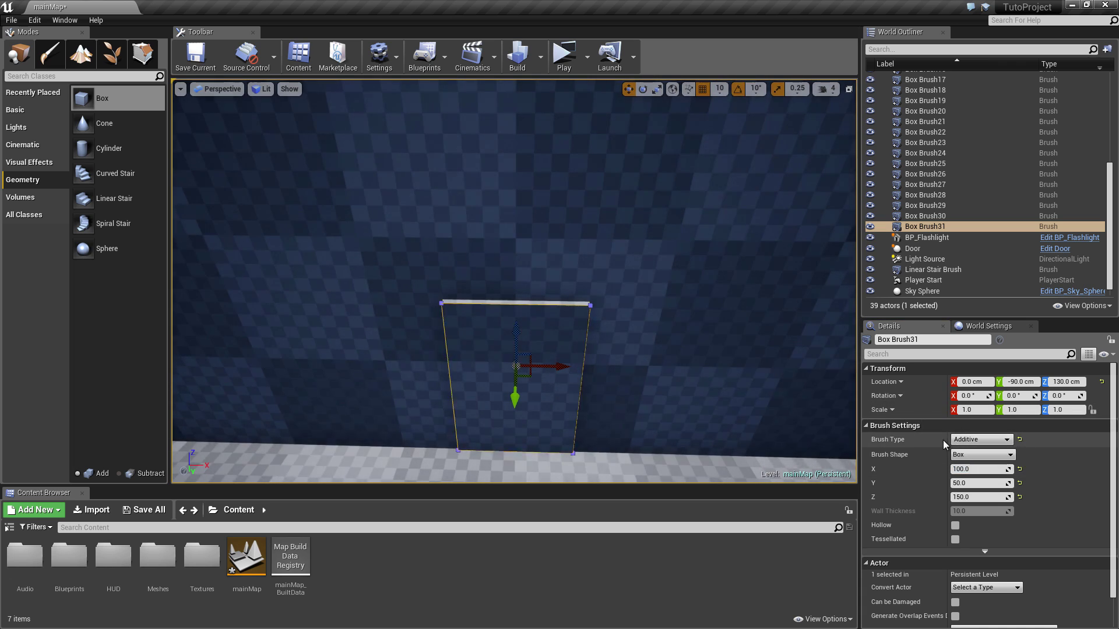
Change the new box brush's Brush Type to Subtractive
click(968, 440)
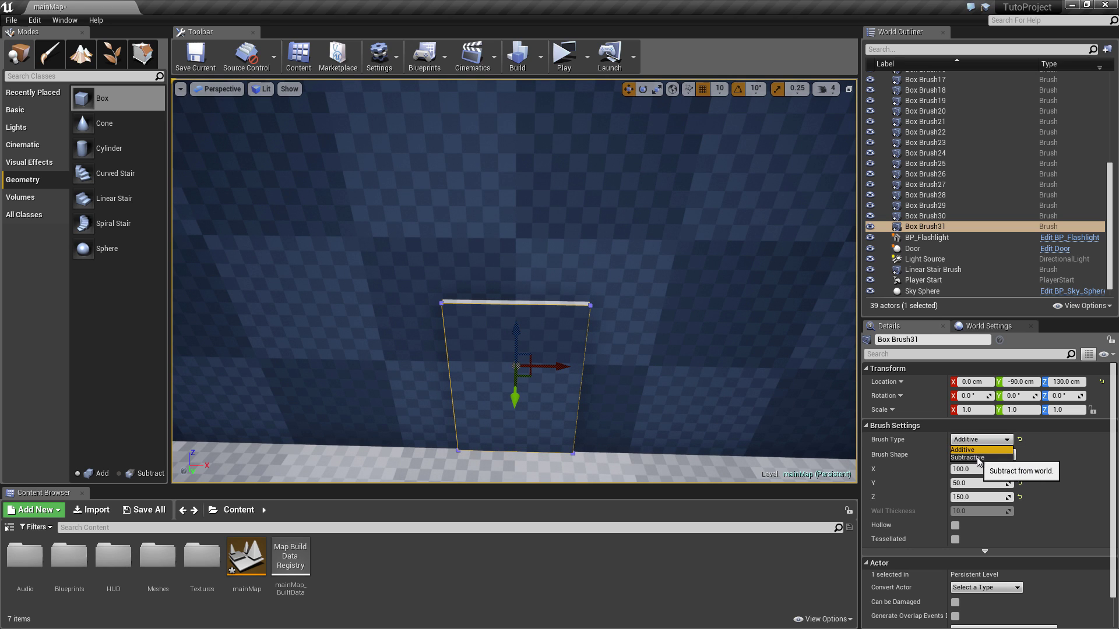
click(977, 457)
right_drag(794, 370, 707, 352)
scroll(663, 360, up, 2)
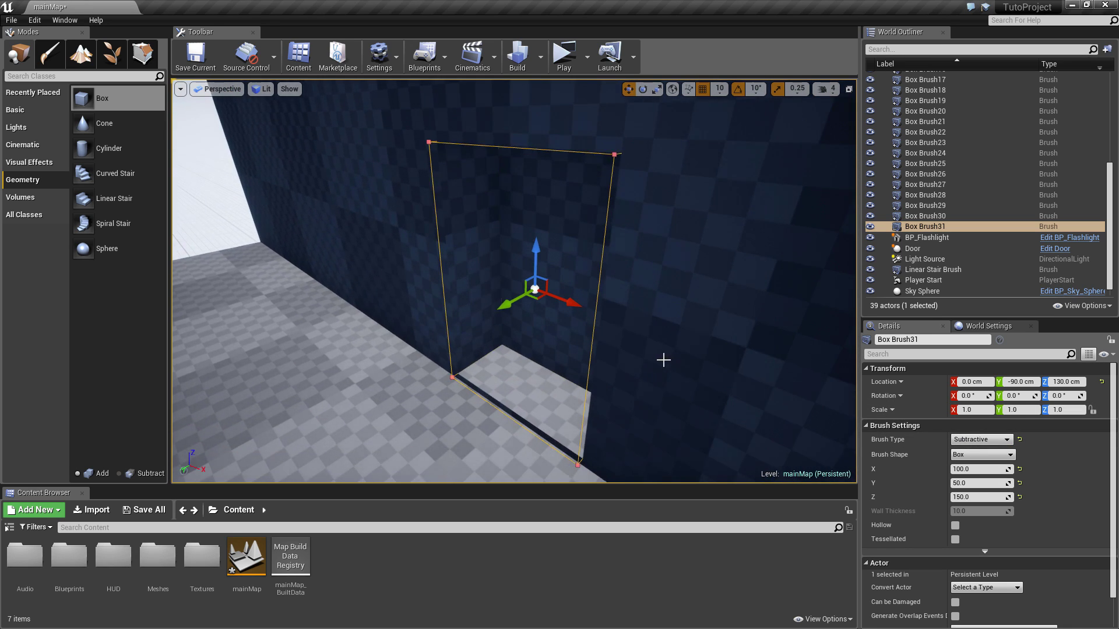
scroll(664, 360, up, 3)
scroll(549, 297, up, 2)
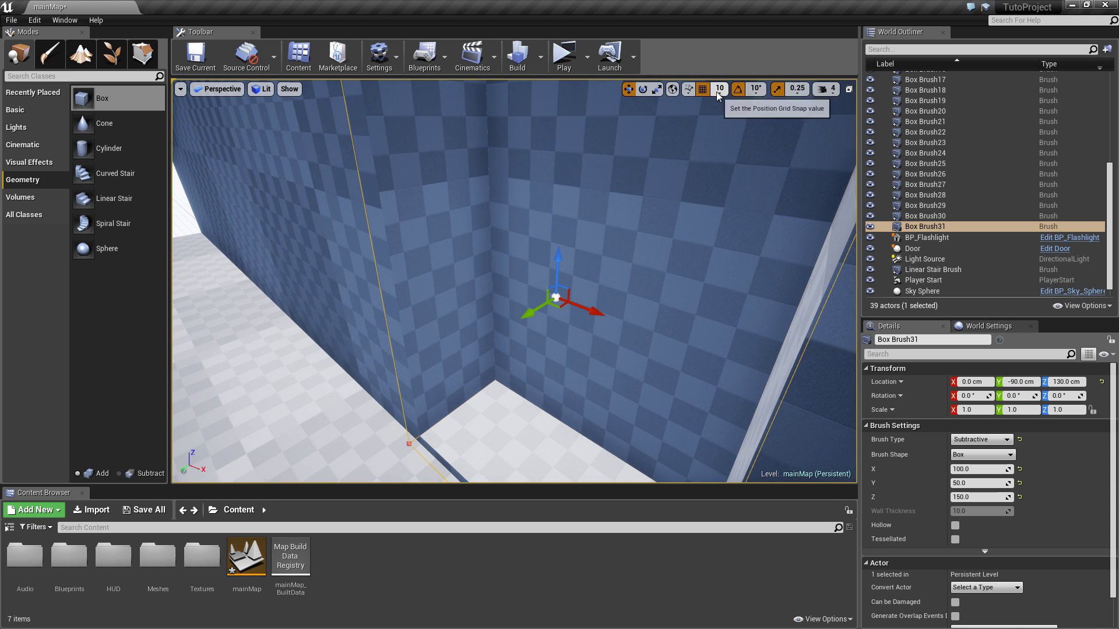
Set position grid snap to 5 and lower the doorway cut to Z 125
click(717, 94)
click(737, 128)
right_drag(712, 180, 711, 180)
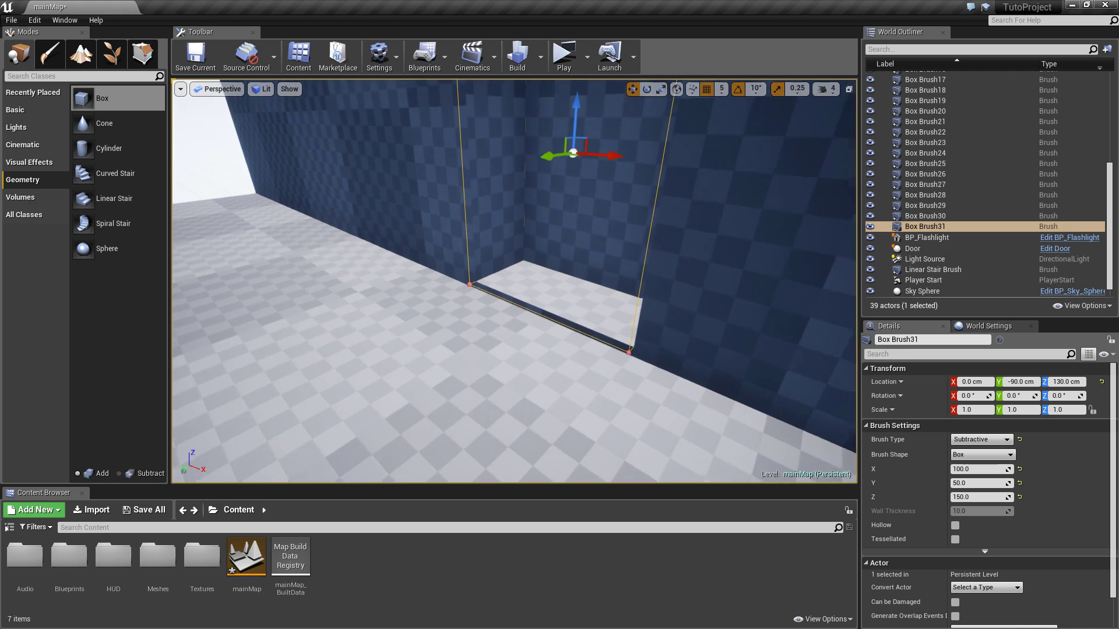
right_drag(607, 170, 521, 166)
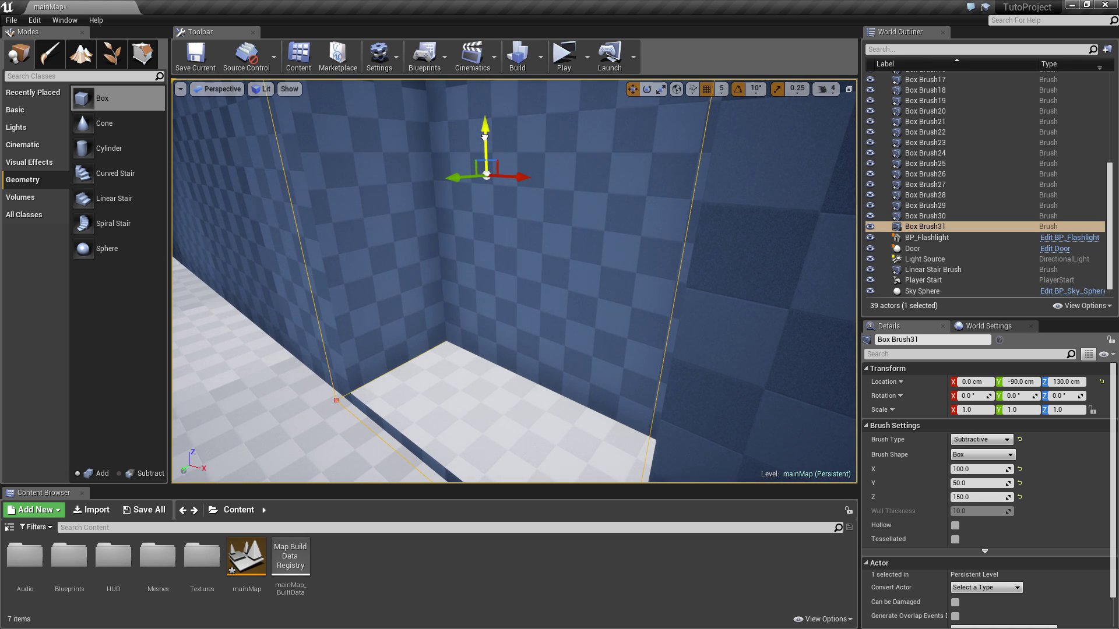
drag(484, 145, 484, 150)
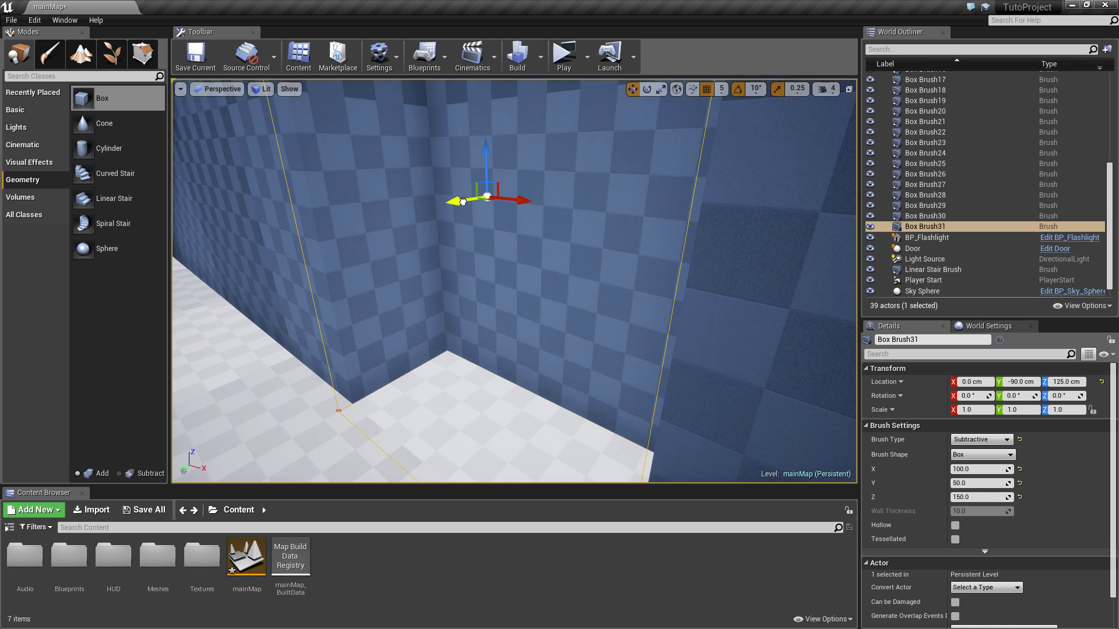
right_drag(471, 197, 606, 203)
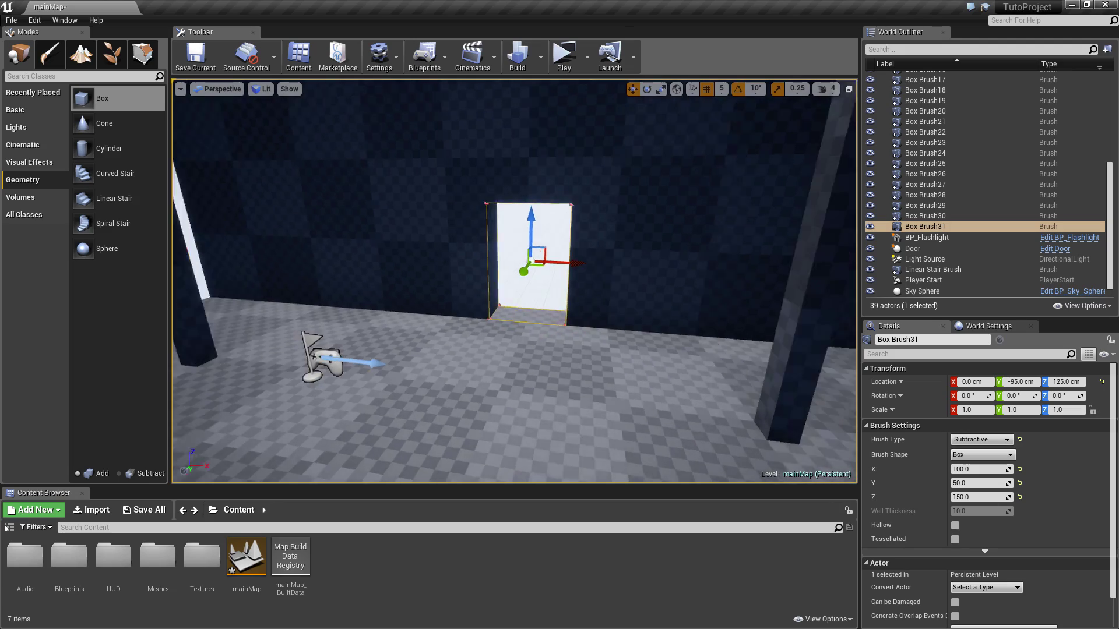
click(752, 228)
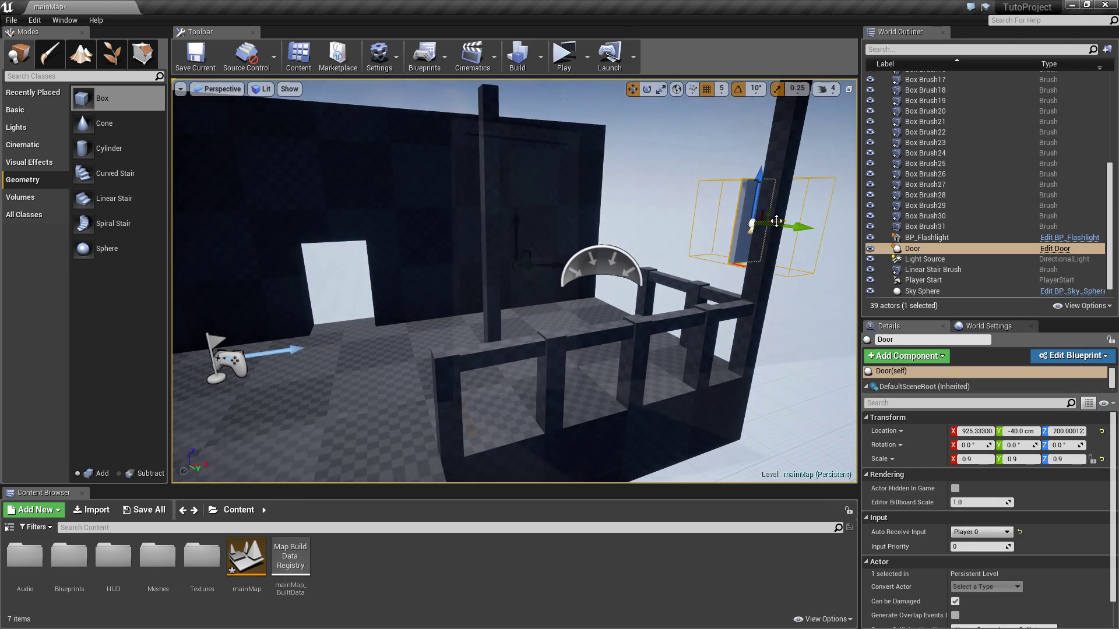
Playtest the level, then duplicate the floor block into Box Brush38
click(563, 55)
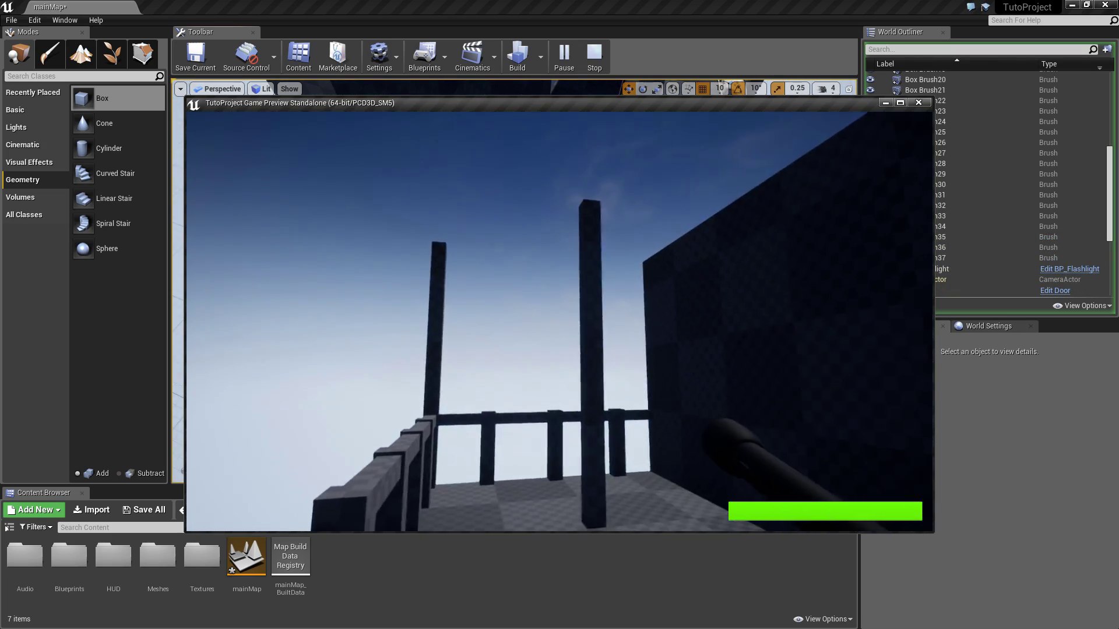
key(Escape)
click(524, 296)
key(ctrl+w)
drag(532, 284, 502, 306)
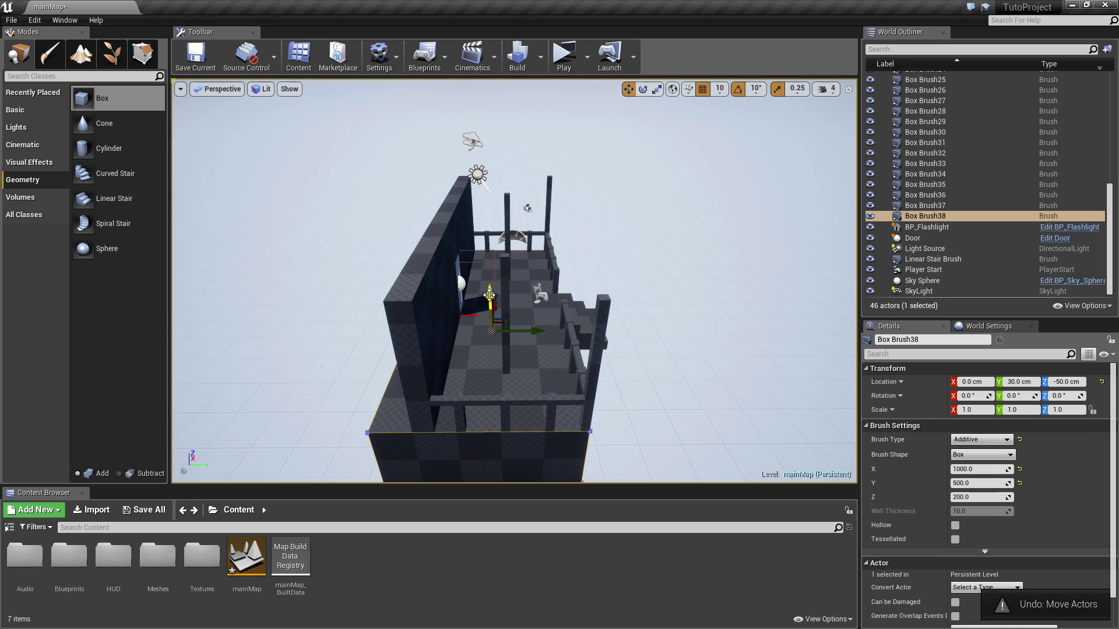
Raise the floor copy and reduce its slab thickness to 40
drag(504, 116, 504, 111)
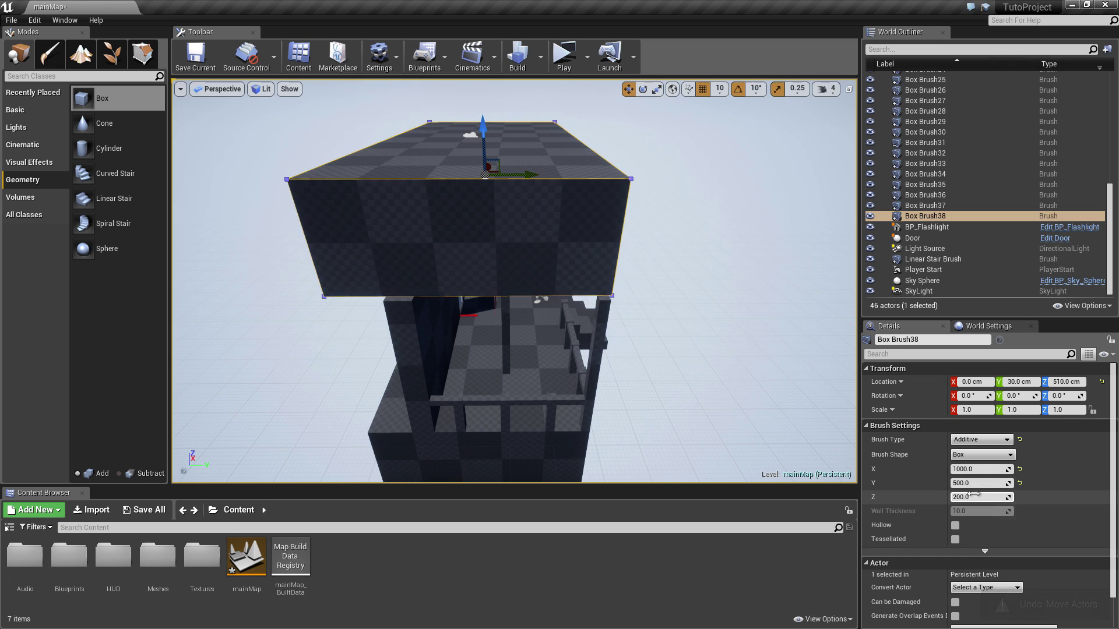
text(100)
key(Return)
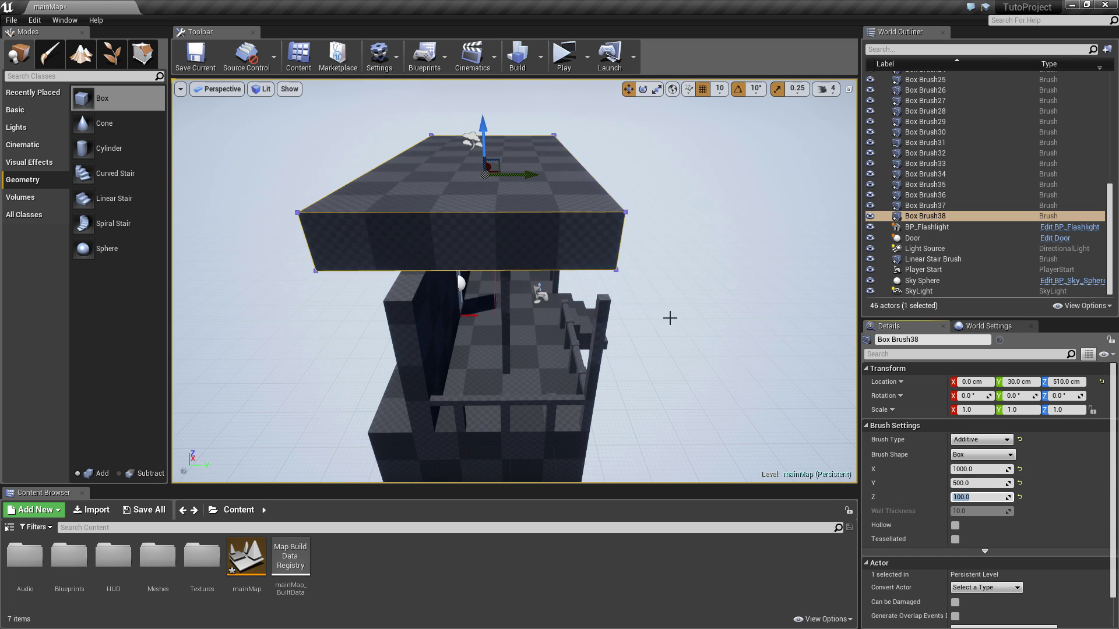
text(50)
key(Return)
scroll(724, 318, up, 2)
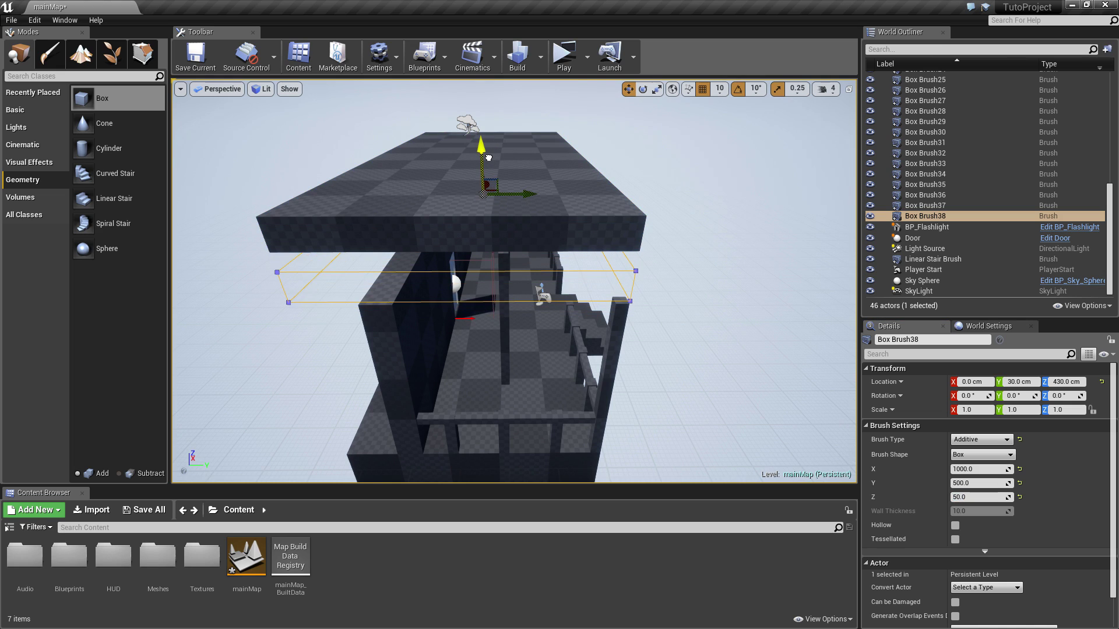
scroll(483, 159, up, 2)
text(40)
key(Return)
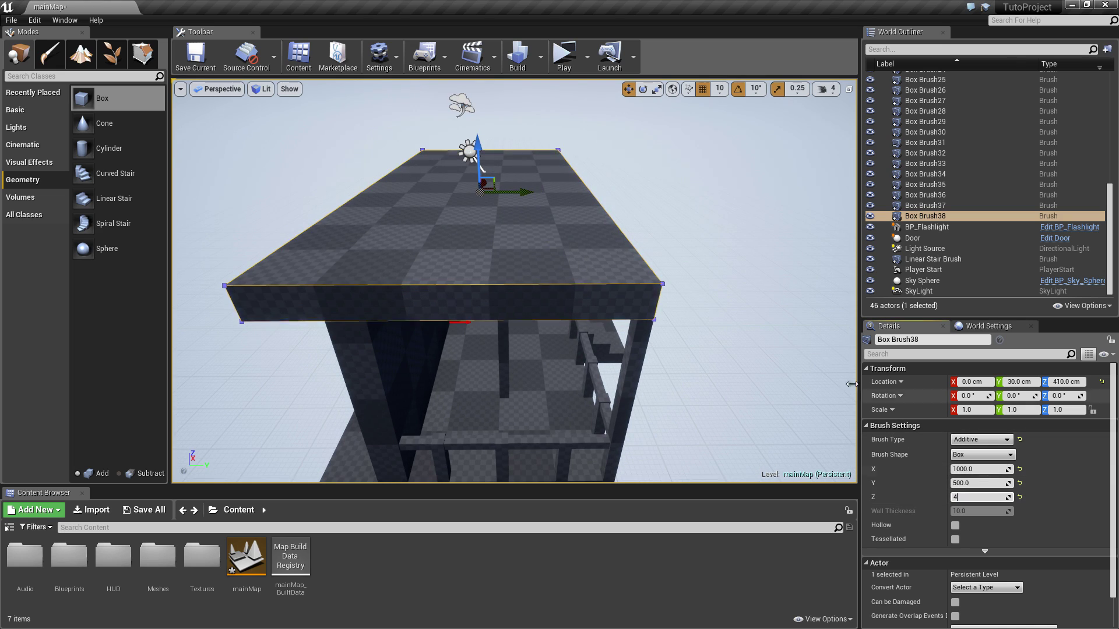
Make the roof slab 1000 × 400 and place it at Y 80, Z 420
drag(485, 135, 513, 216)
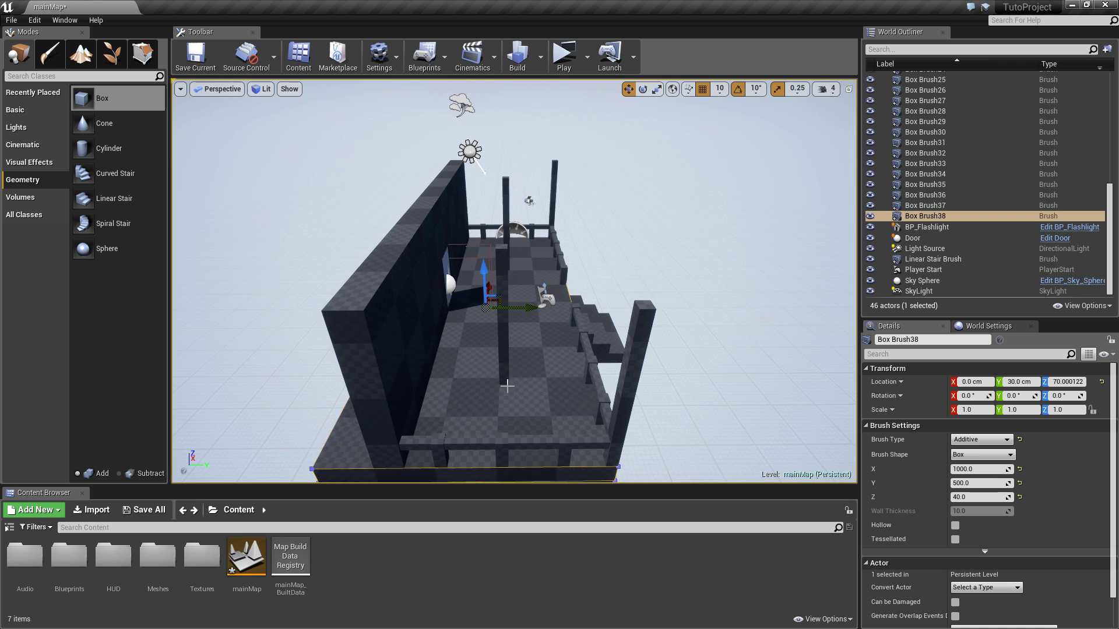
scroll(507, 385, down, 2)
drag(522, 149, 522, 105)
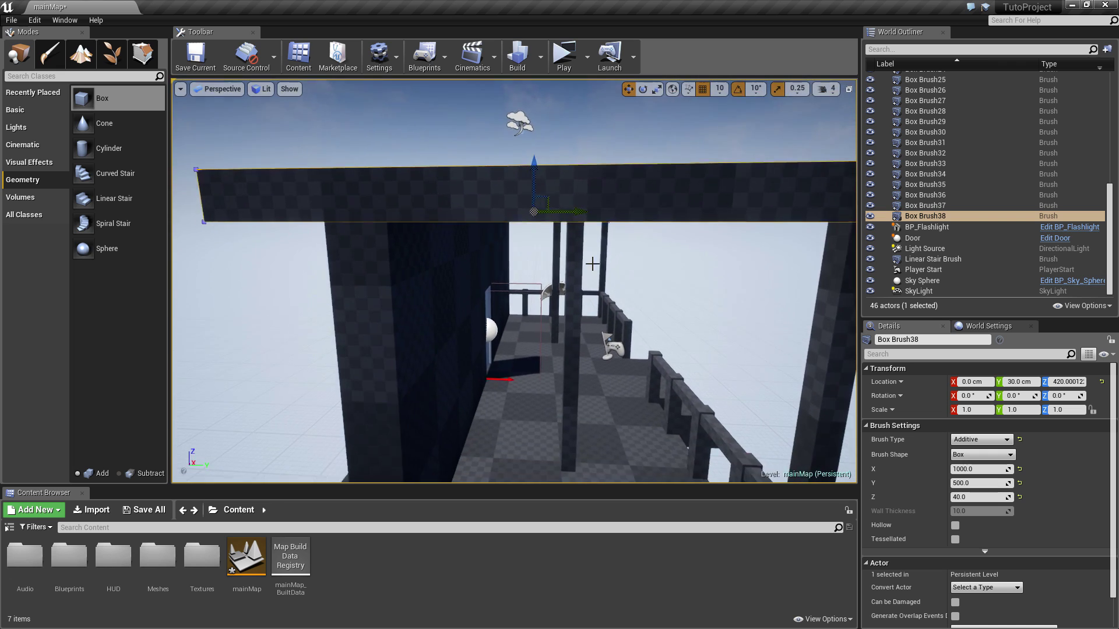
mouse_move(599, 263)
right_down()
mouse_move(619, 284)
mouse_move(644, 284)
right_up()
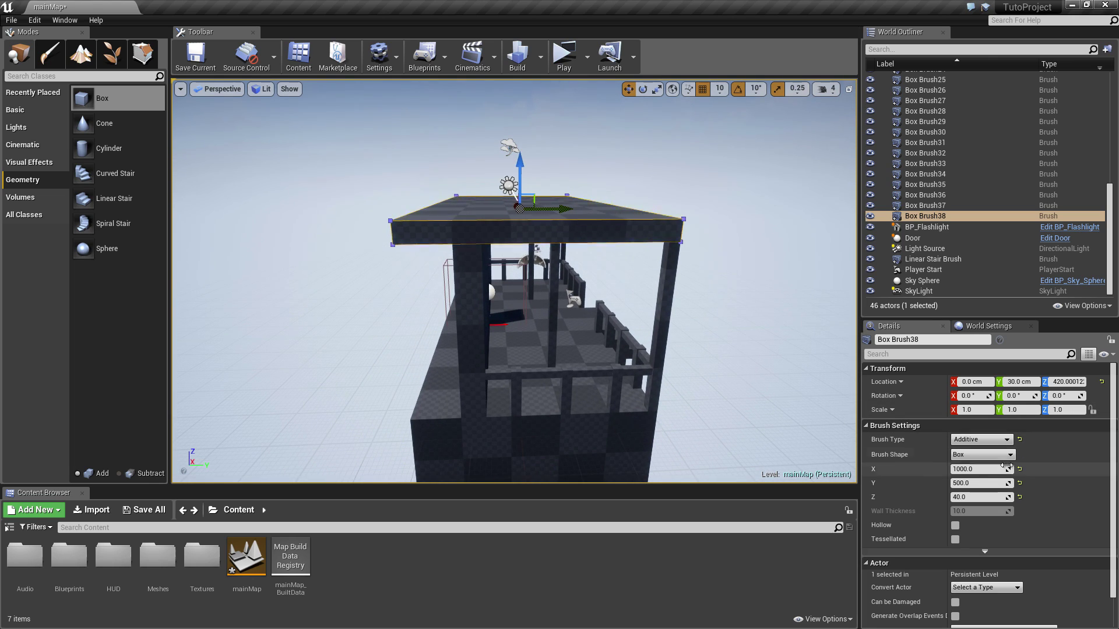
click(985, 484)
text(400)
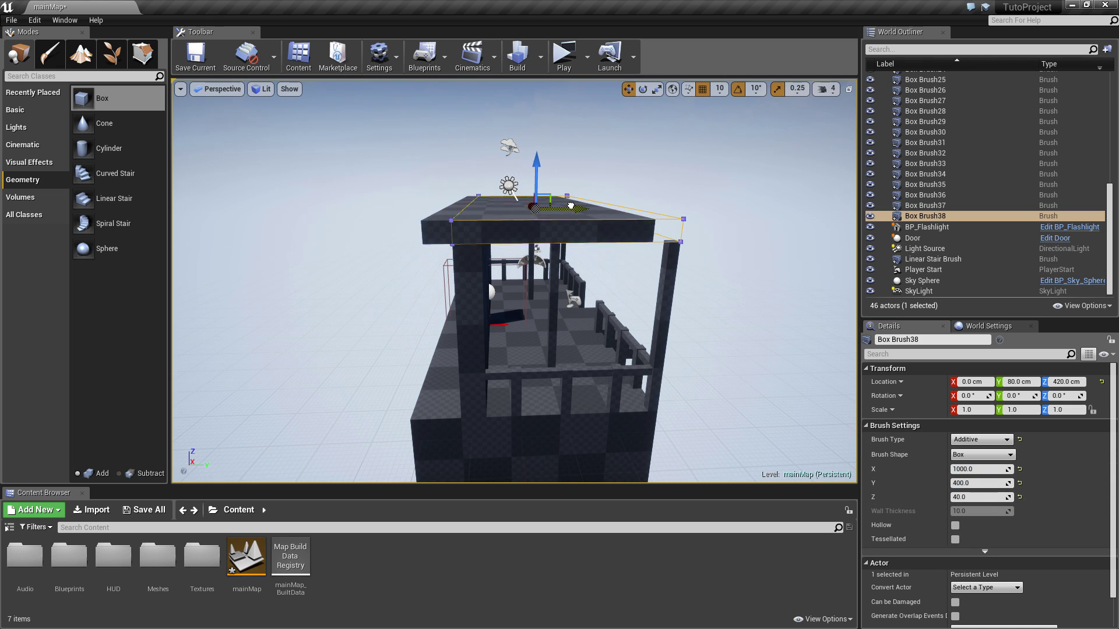
right_drag(487, 434, 466, 434)
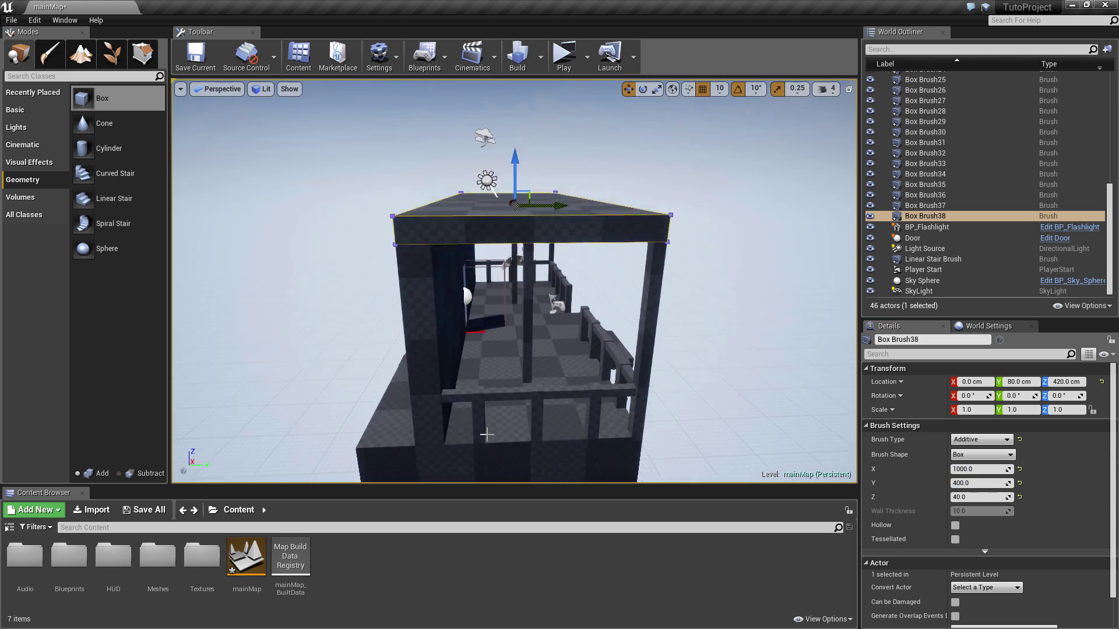
click(411, 444)
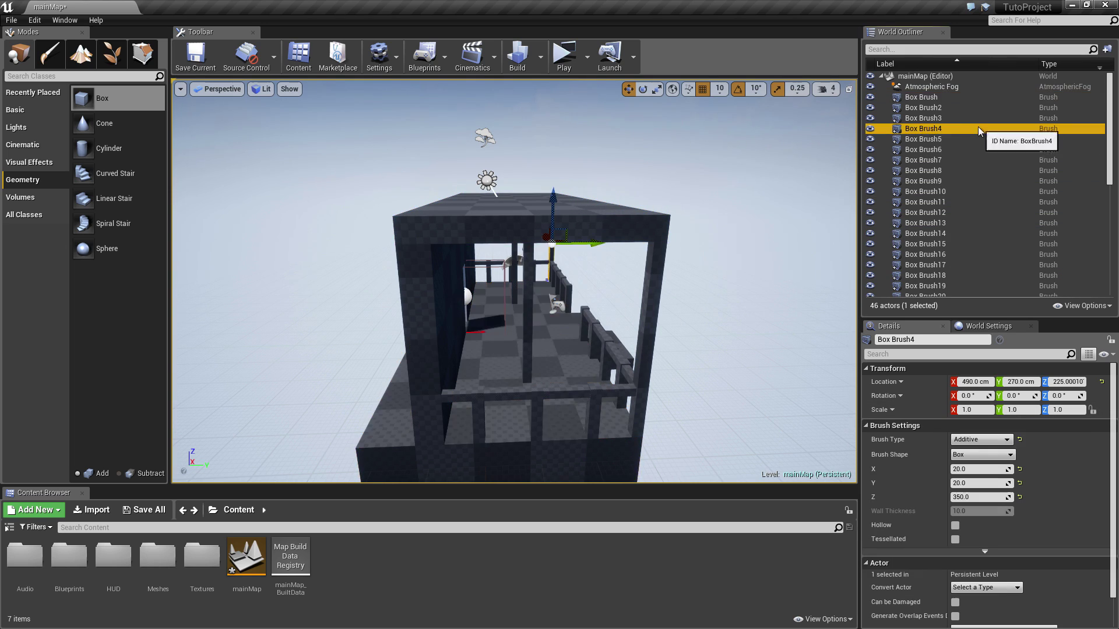
Narrow the floor base brush to Brush Y 400 at Location Y 80
click(926, 96)
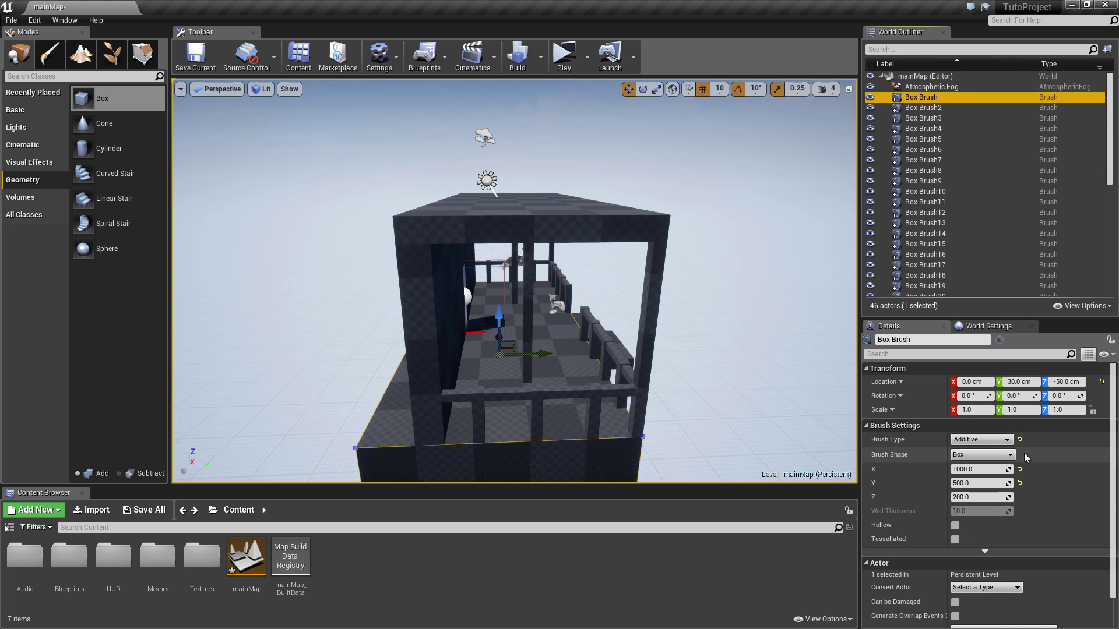
text(400)
key(Return)
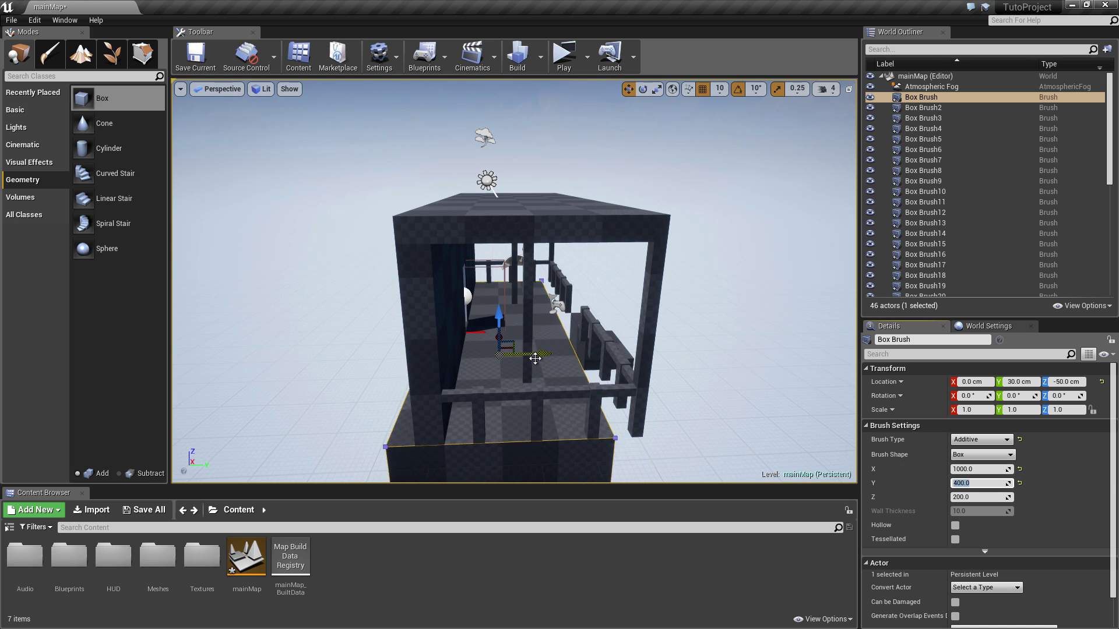
right_drag(656, 422, 678, 422)
scroll(530, 353, up, 3)
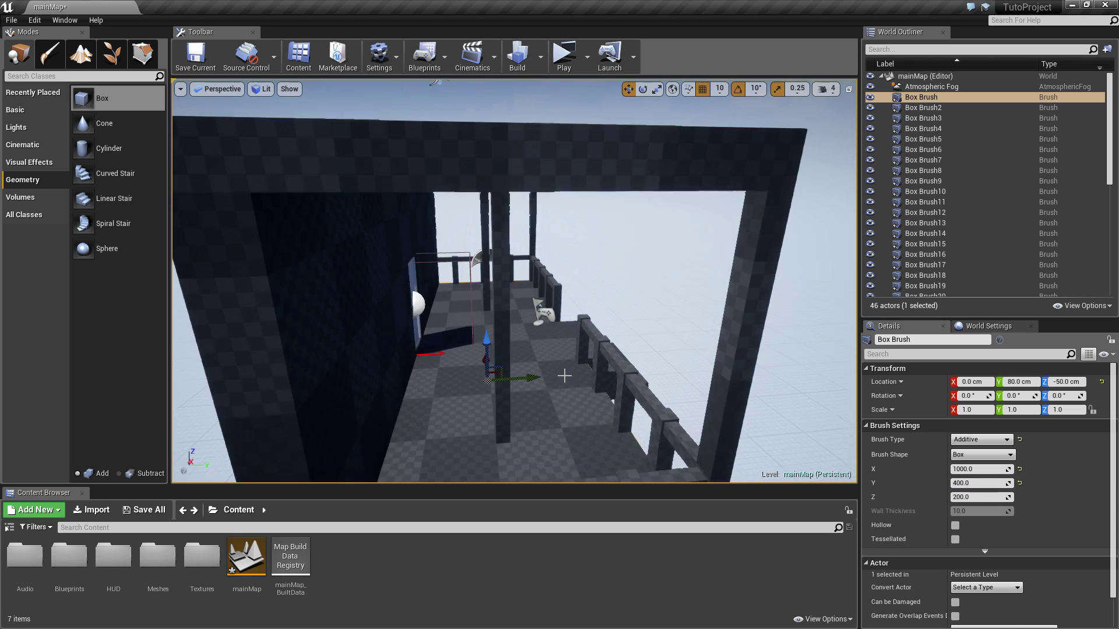
scroll(575, 362, up, 3)
Playtest briefly, walking toward the door, then stop
click(564, 58)
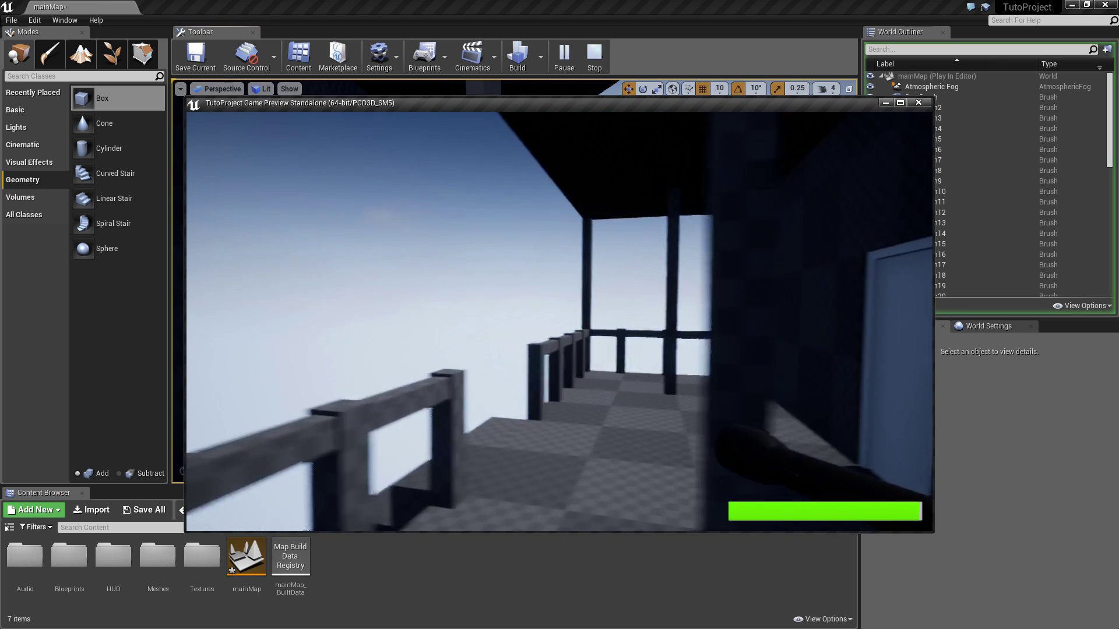
key(w)
key(Escape)
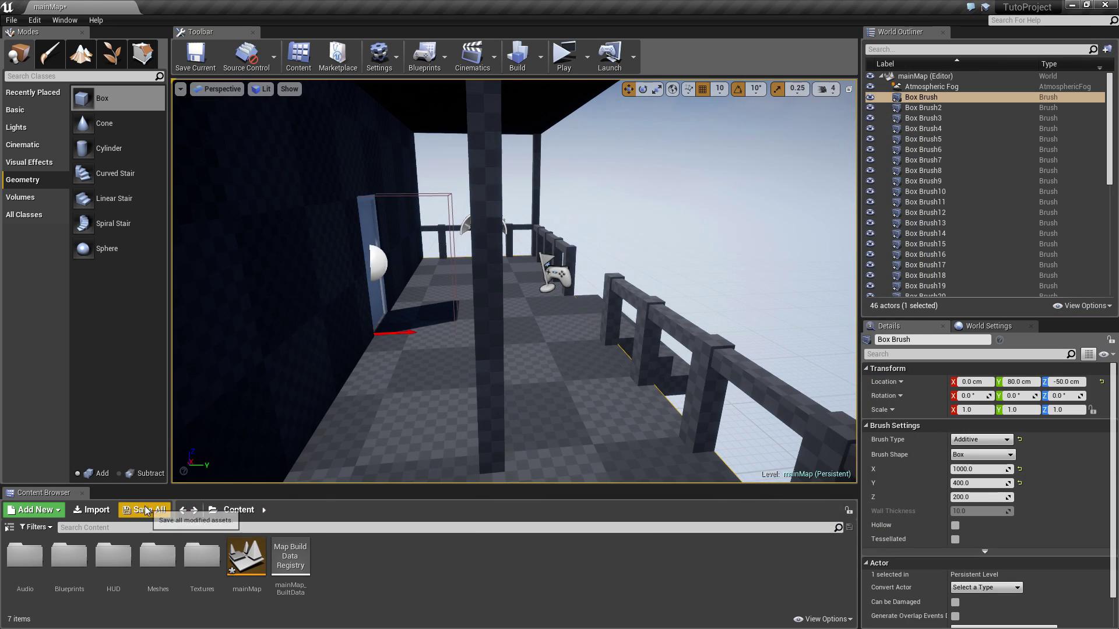
Save all modified content, including the /Game/mainMap level
click(145, 511)
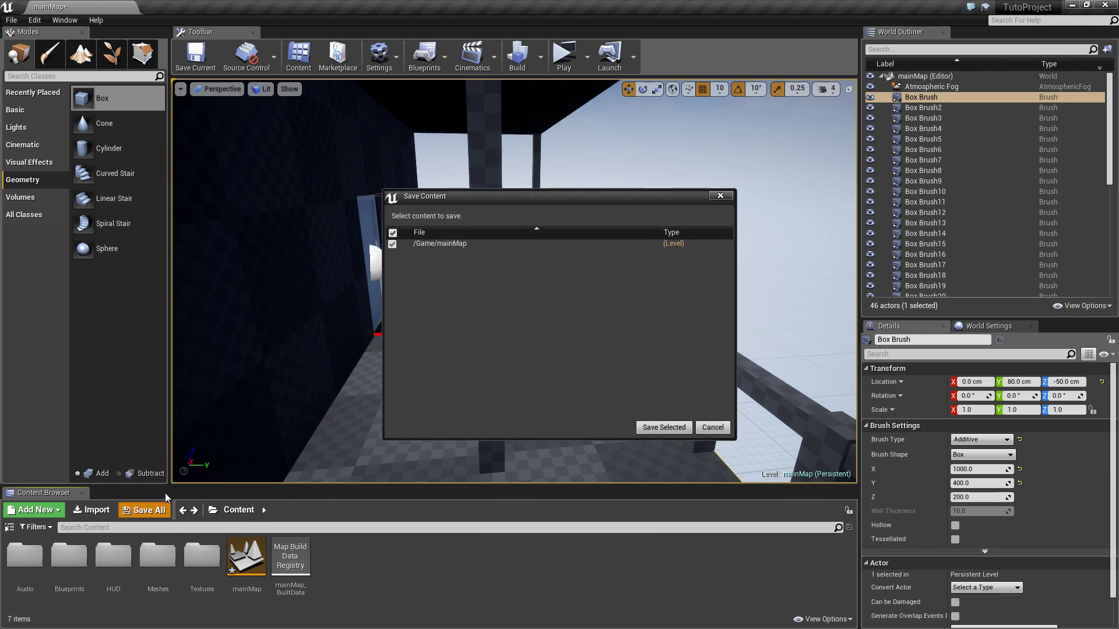
click(658, 429)
right_drag(699, 349, 760, 321)
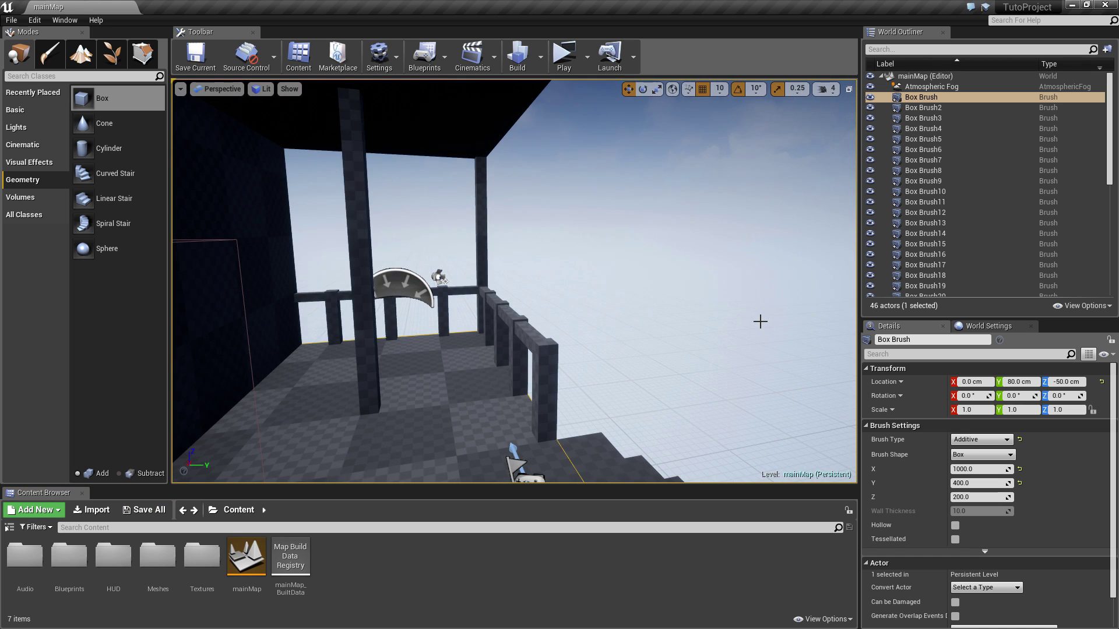
Inspect the door area from above and among the walls, then select the Door actor
key(f)
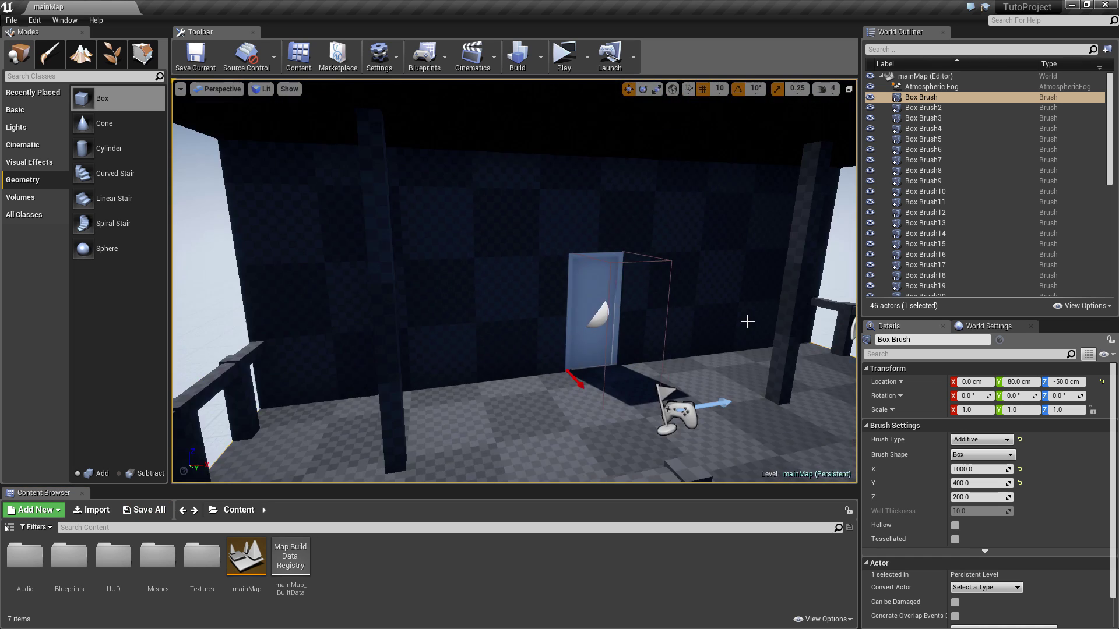
right_drag(755, 320, 708, 313)
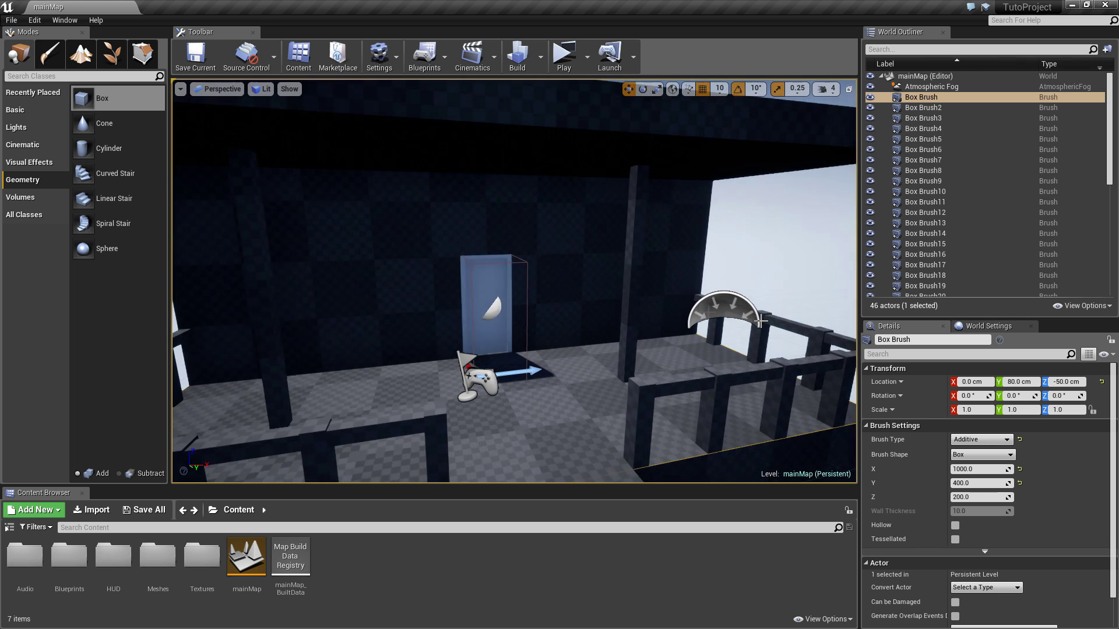
right_drag(708, 313, 618, 311)
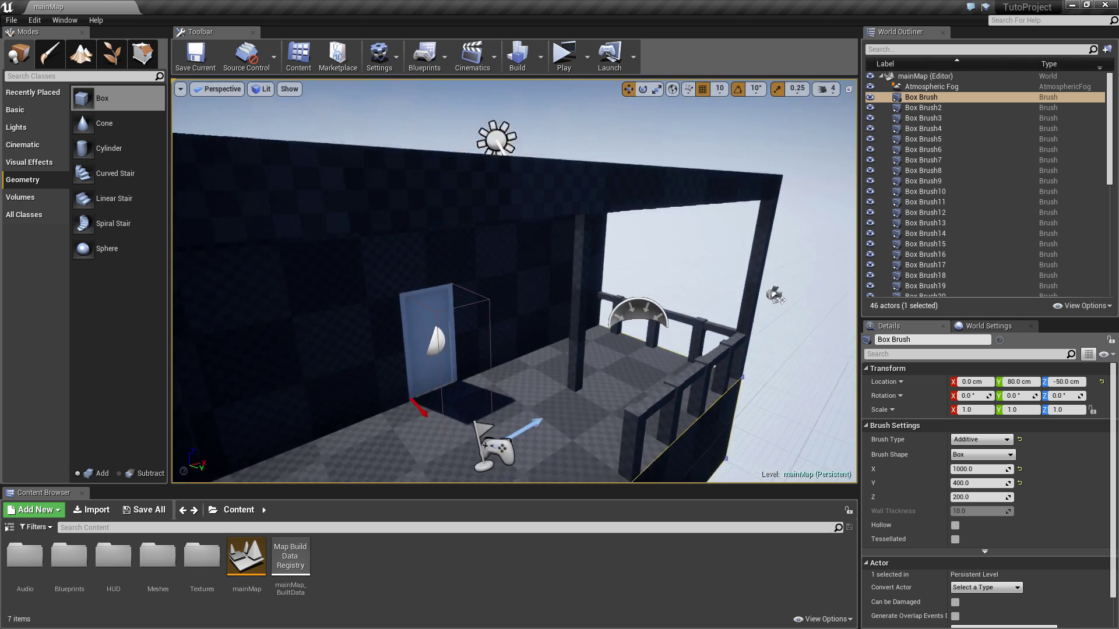
mouse_move(668, 342)
right_down()
mouse_move(603, 332)
mouse_move(662, 321)
right_up()
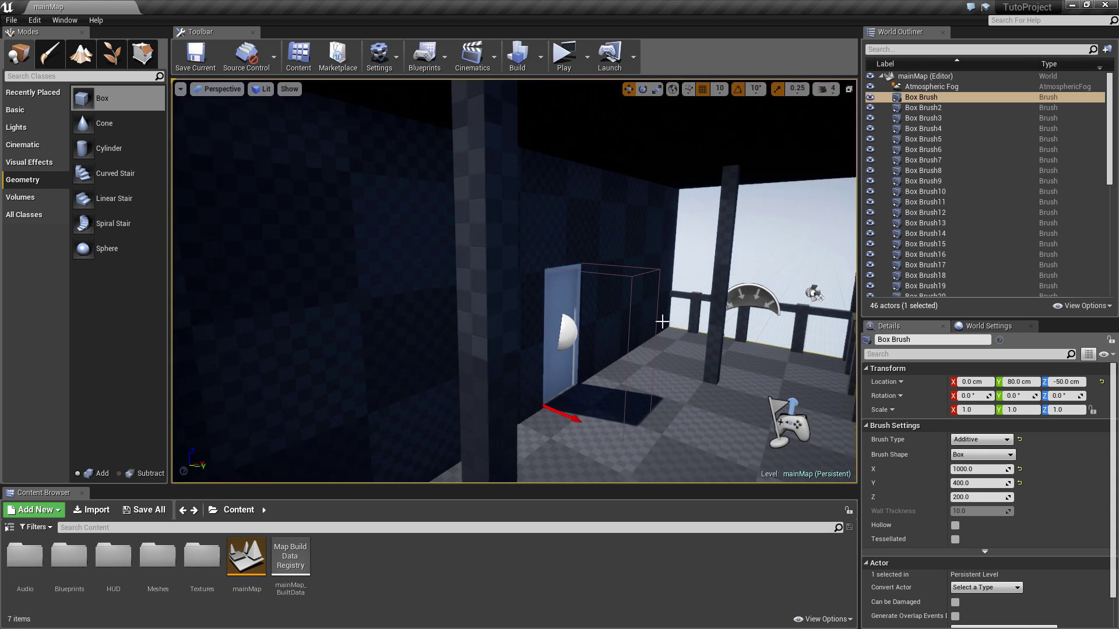
click(579, 290)
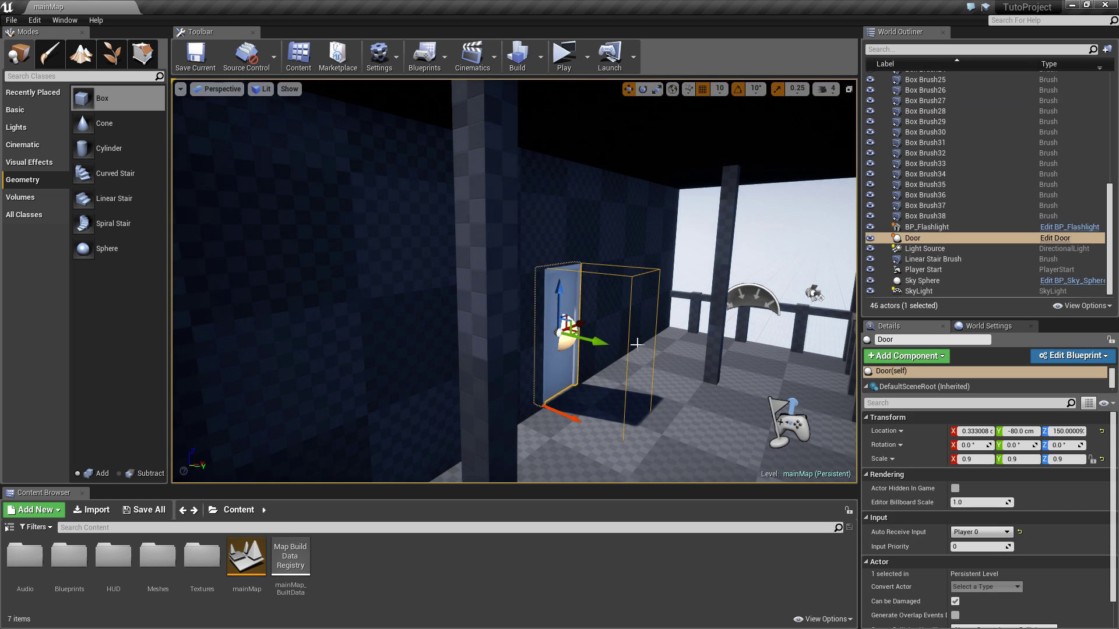
scroll(666, 255, down, 10)
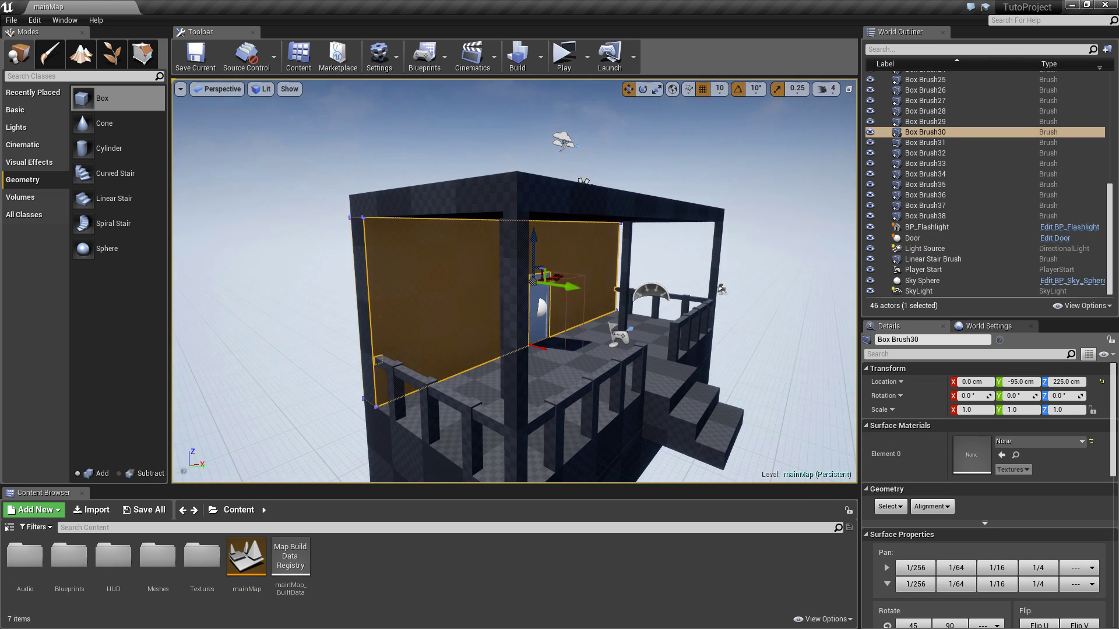
Drag a new Box brush from Geometry into the level to start the enclosing walls
click(666, 255)
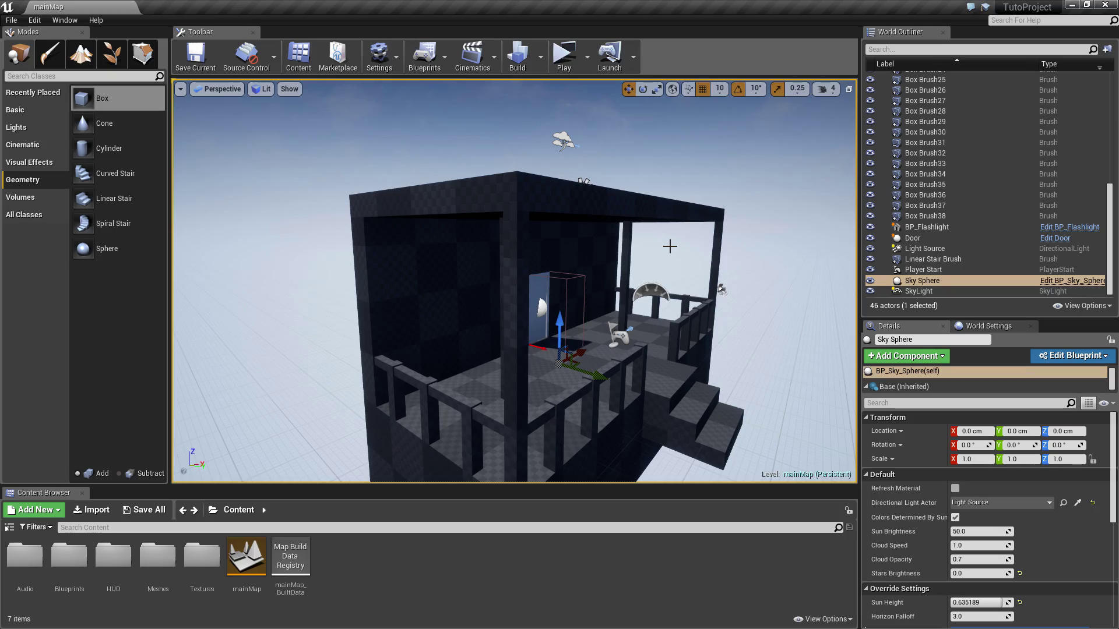
drag(102, 98, 513, 280)
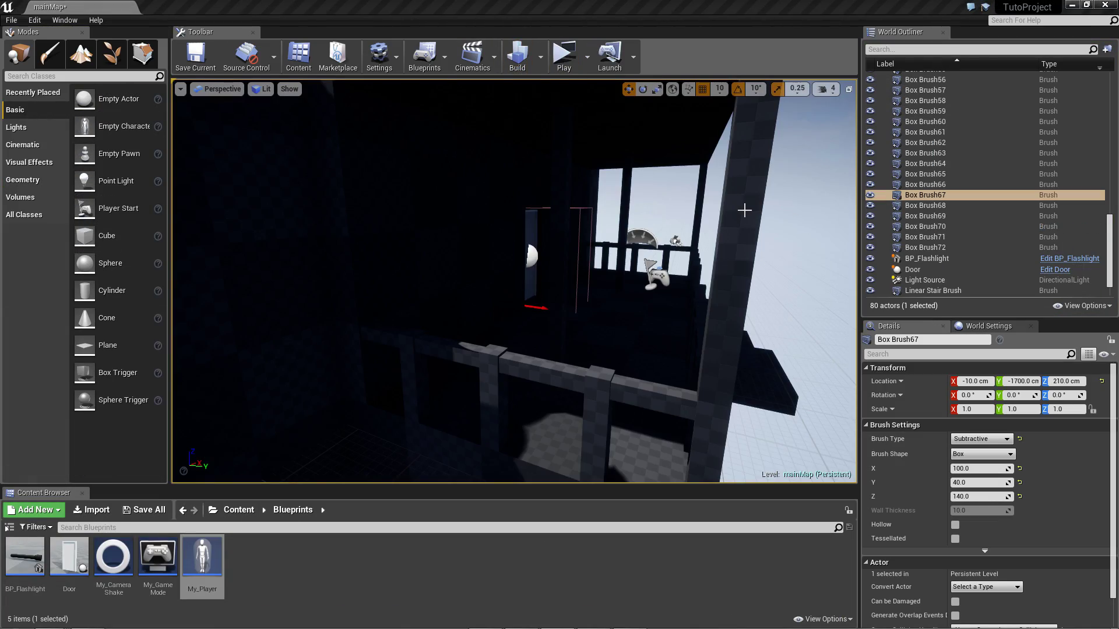
Fly the camera around and through the enclosed building to view its window openings
right_click(701, 205)
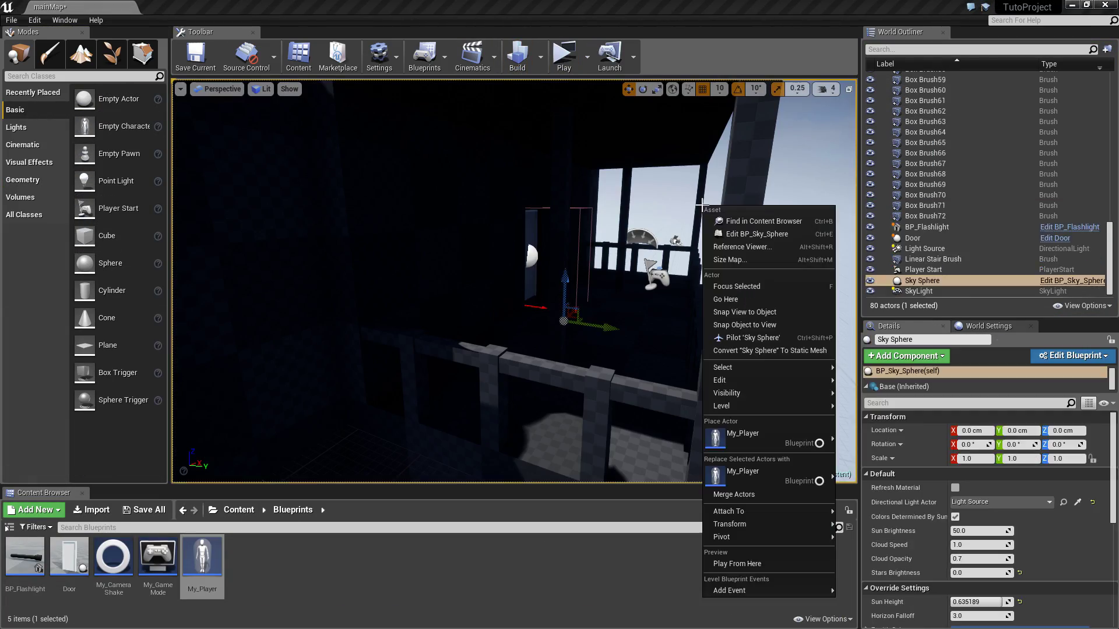
right_drag(707, 199, 641, 201)
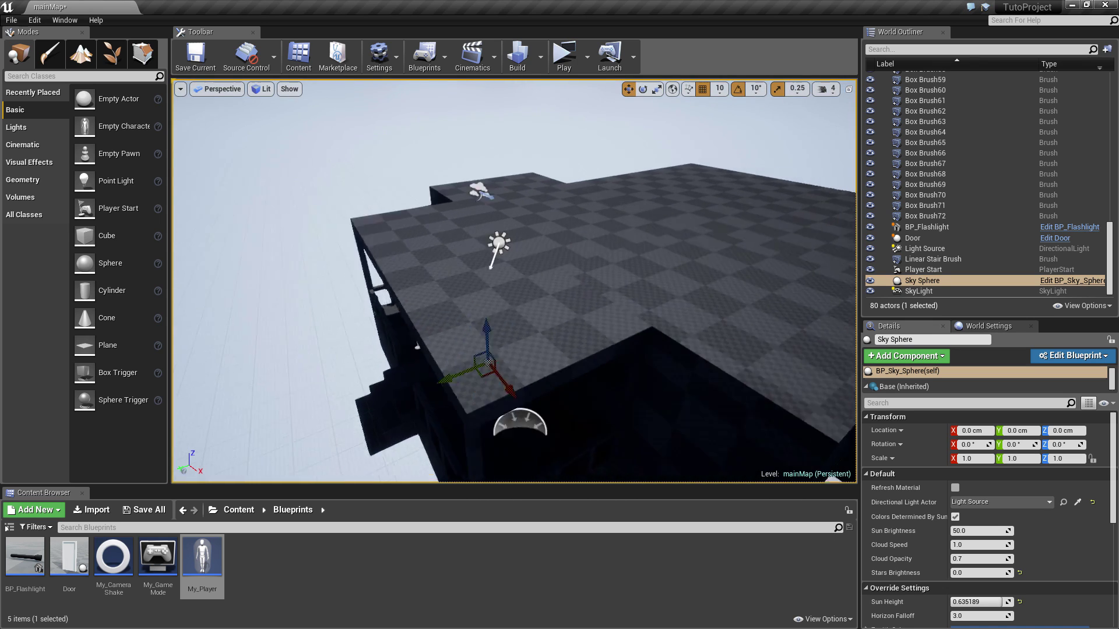
right_drag(740, 279, 709, 267)
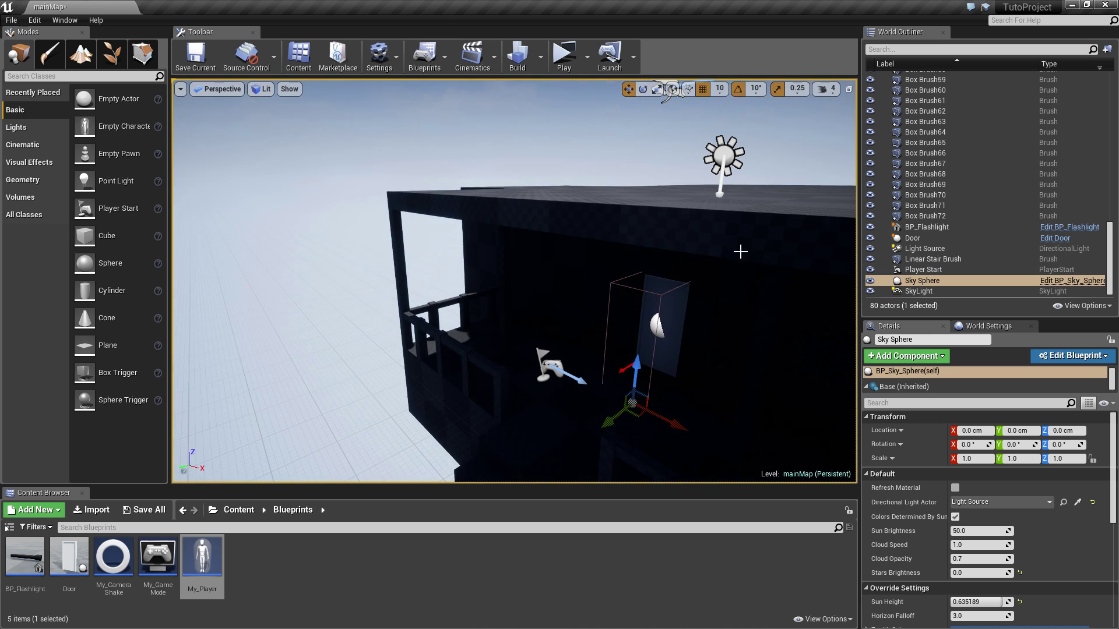
right_drag(719, 242, 674, 183)
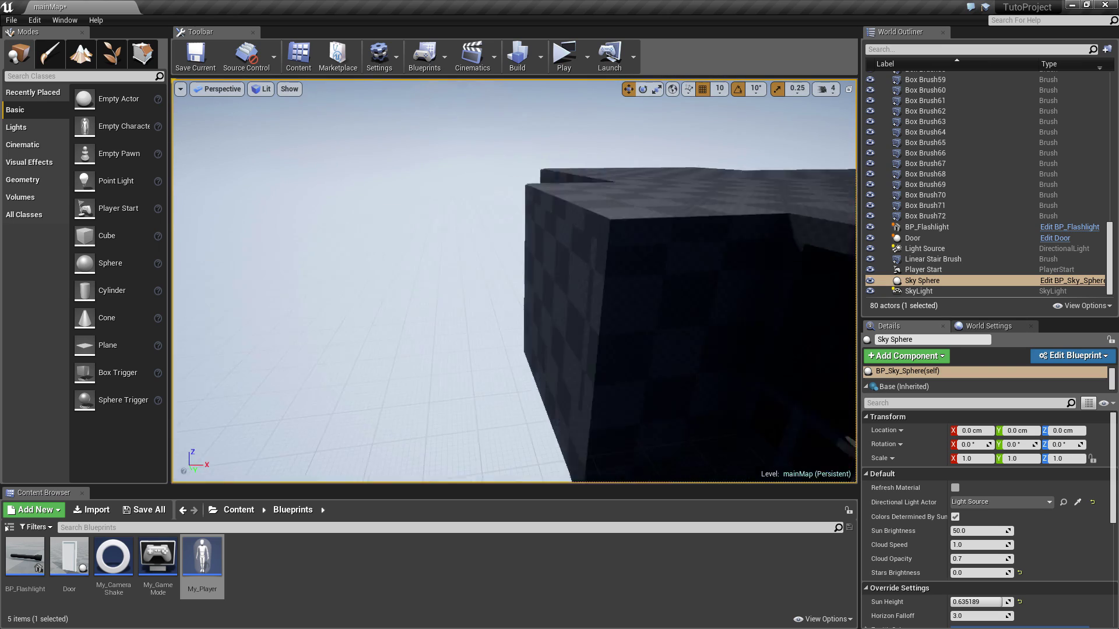
right_drag(704, 253, 686, 251)
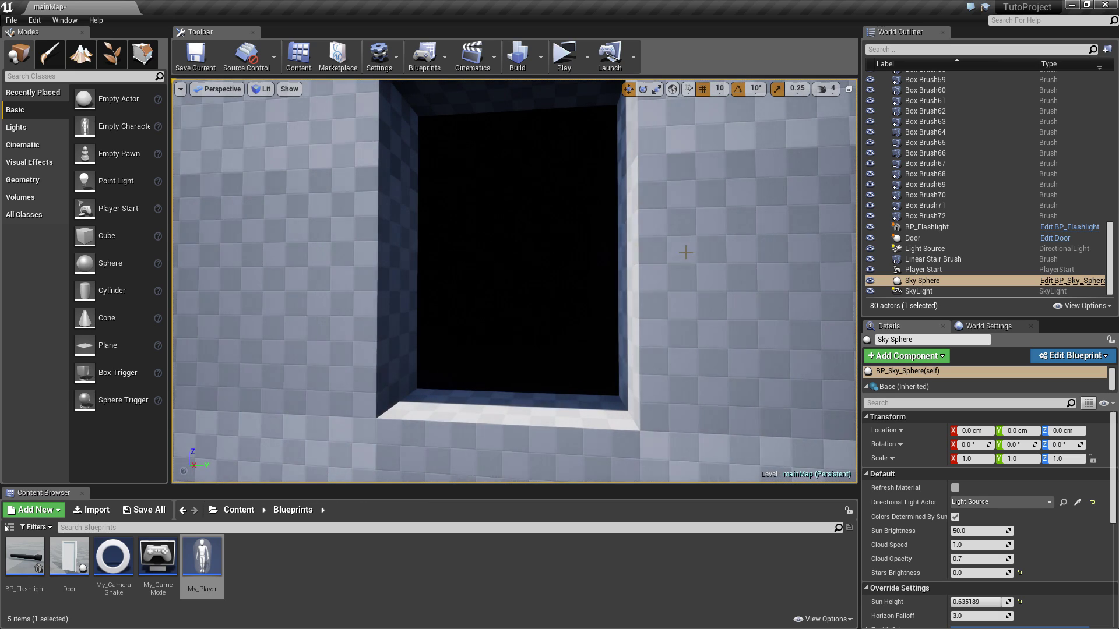
right_drag(686, 251, 581, 105)
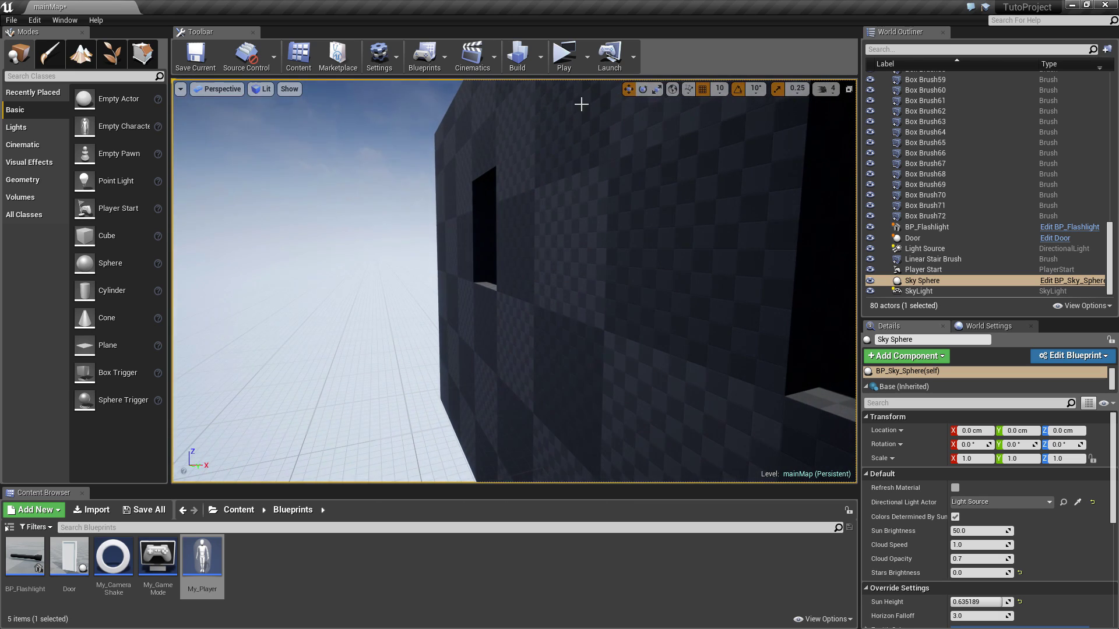
click(566, 74)
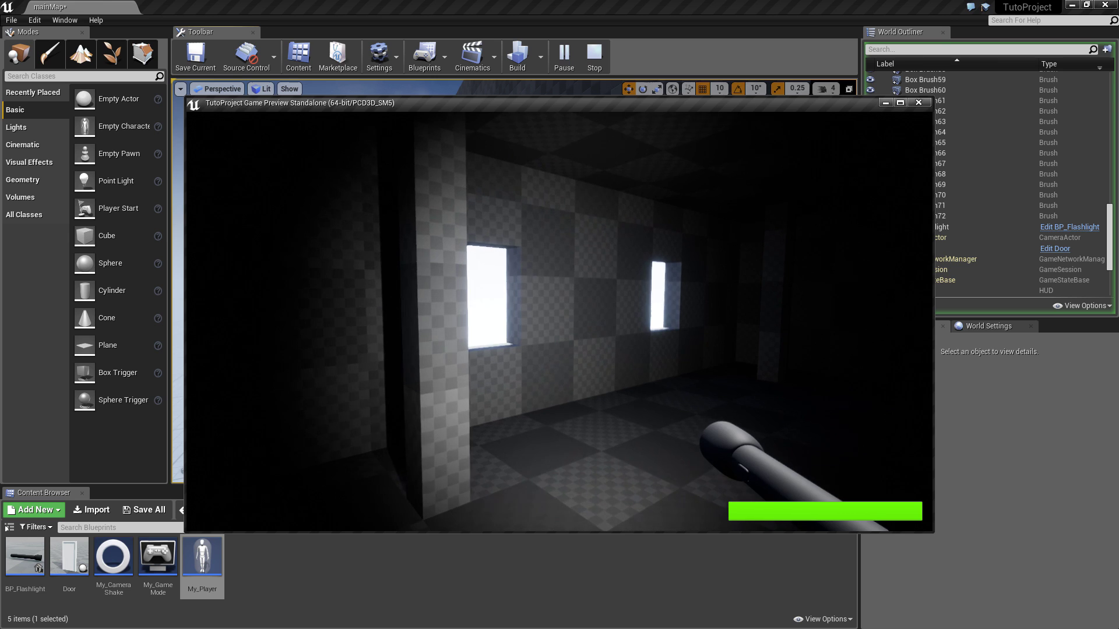
Walk forward through the dark interior toward the two lit windows
key(w)
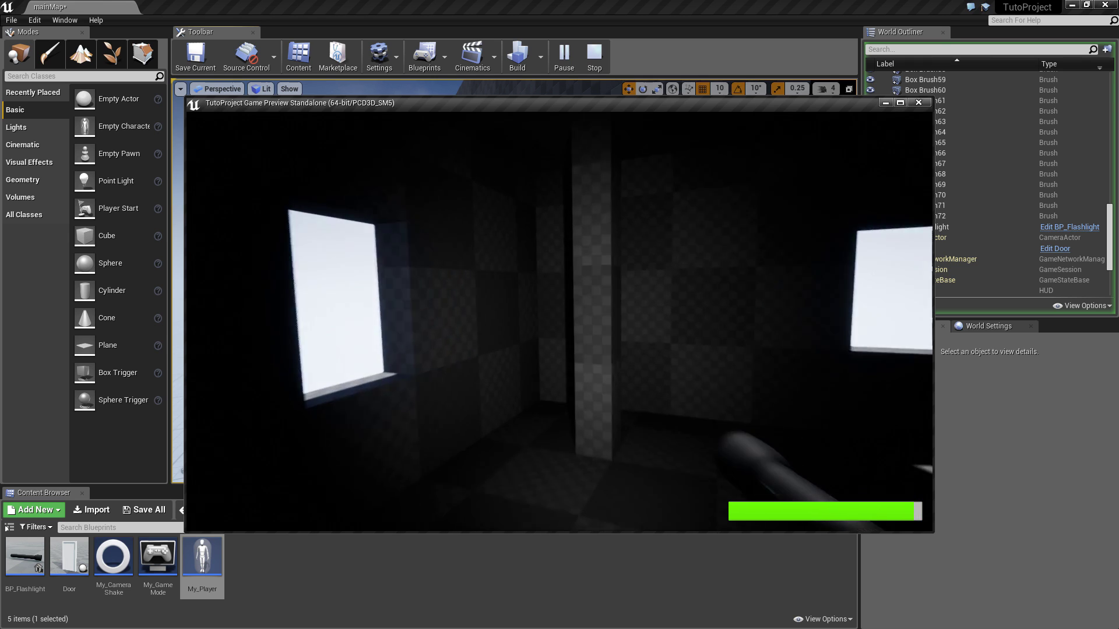